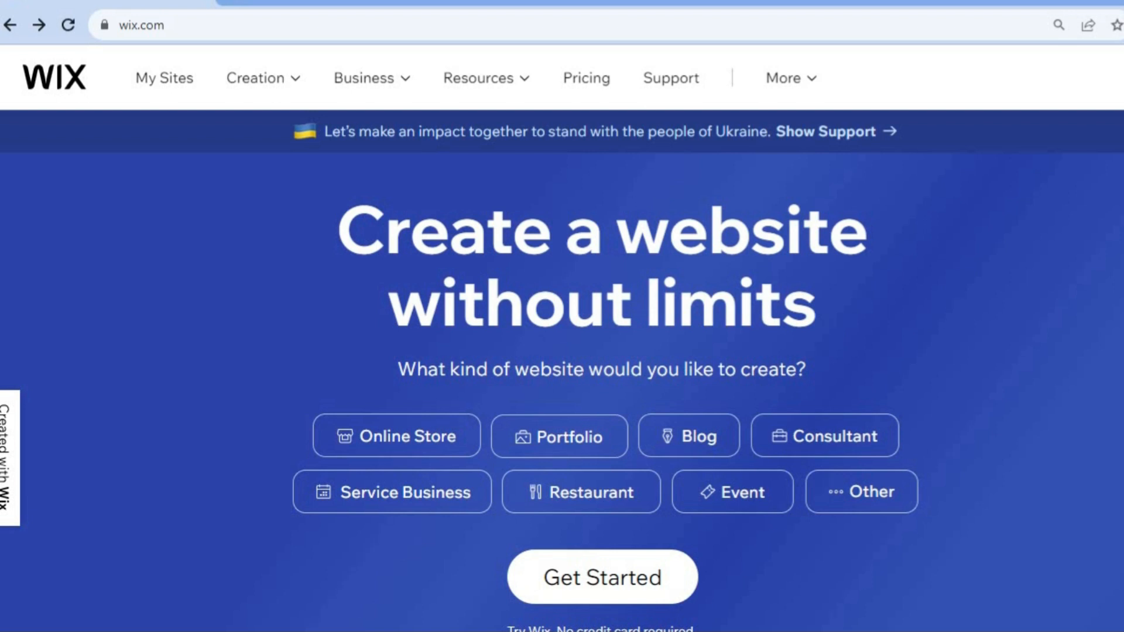
# - Start a new Wix sign-up from the home page and continue with a Google account
pyautogui.scroll(-3, 561, 369)
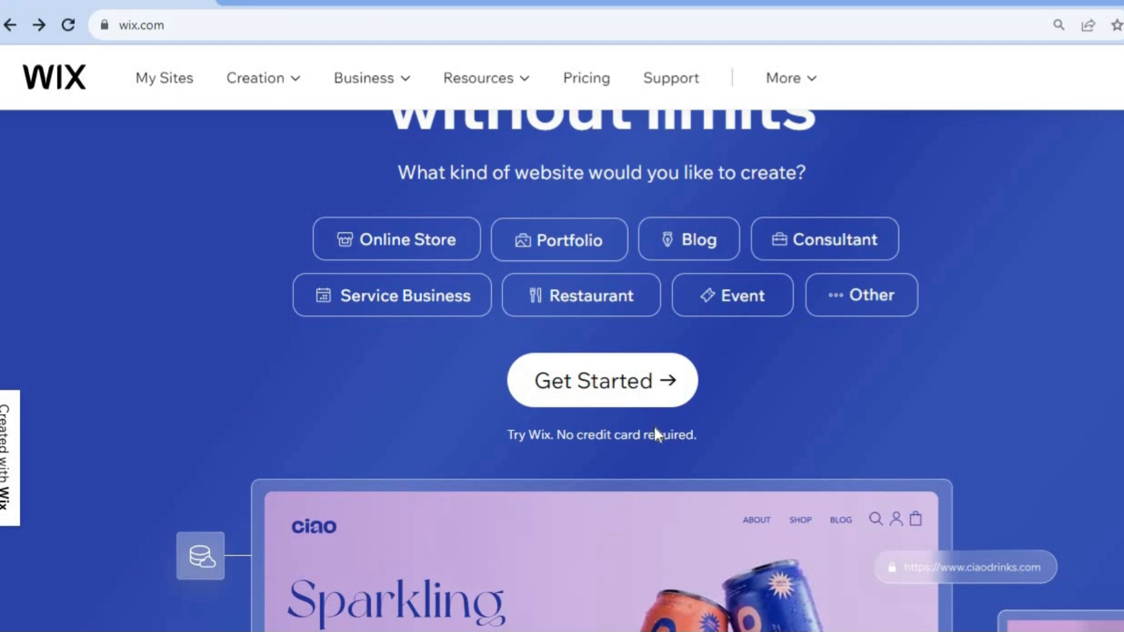
pyautogui.click(612, 394)
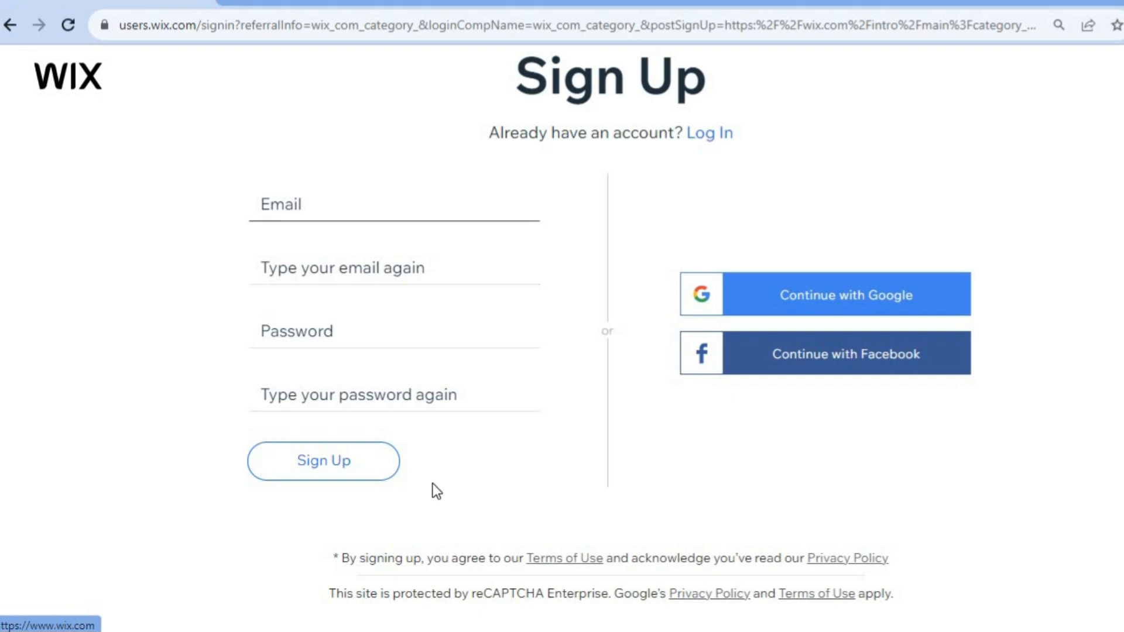
pyautogui.click(810, 301)
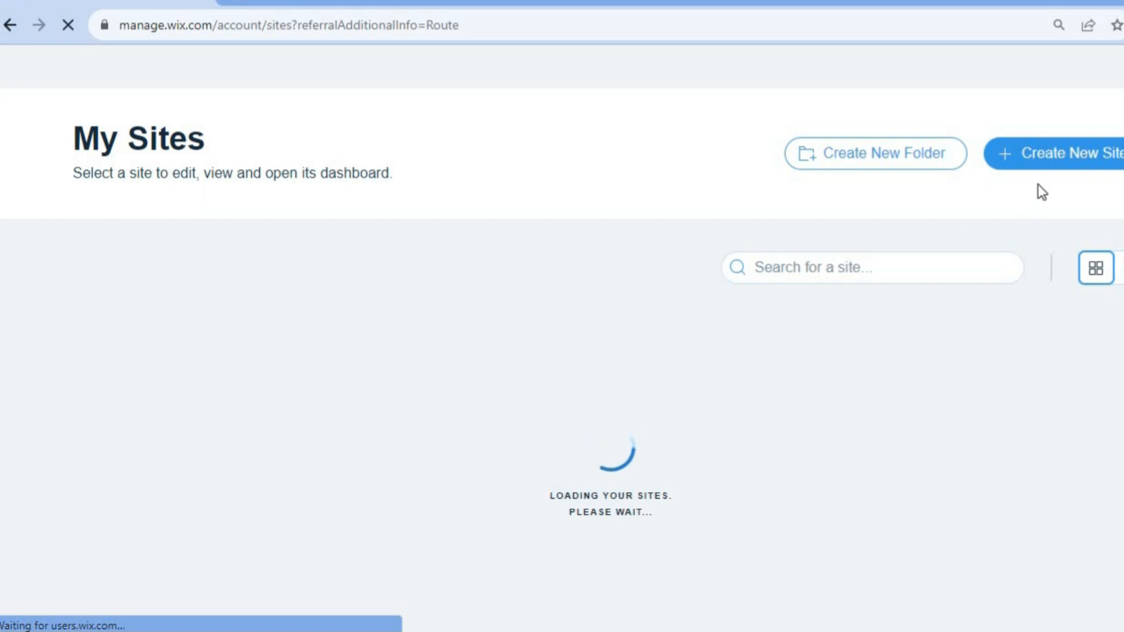
# - Create a new site and choose Dentist as the kind of website
pyautogui.click(1053, 156)
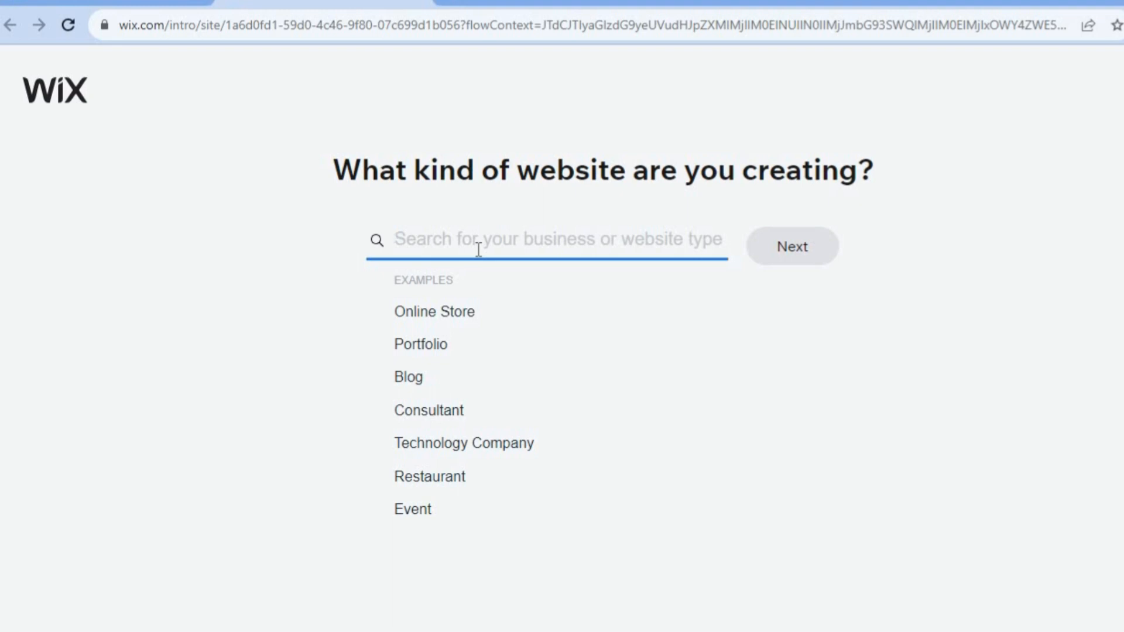
pyautogui.write('DENTI')
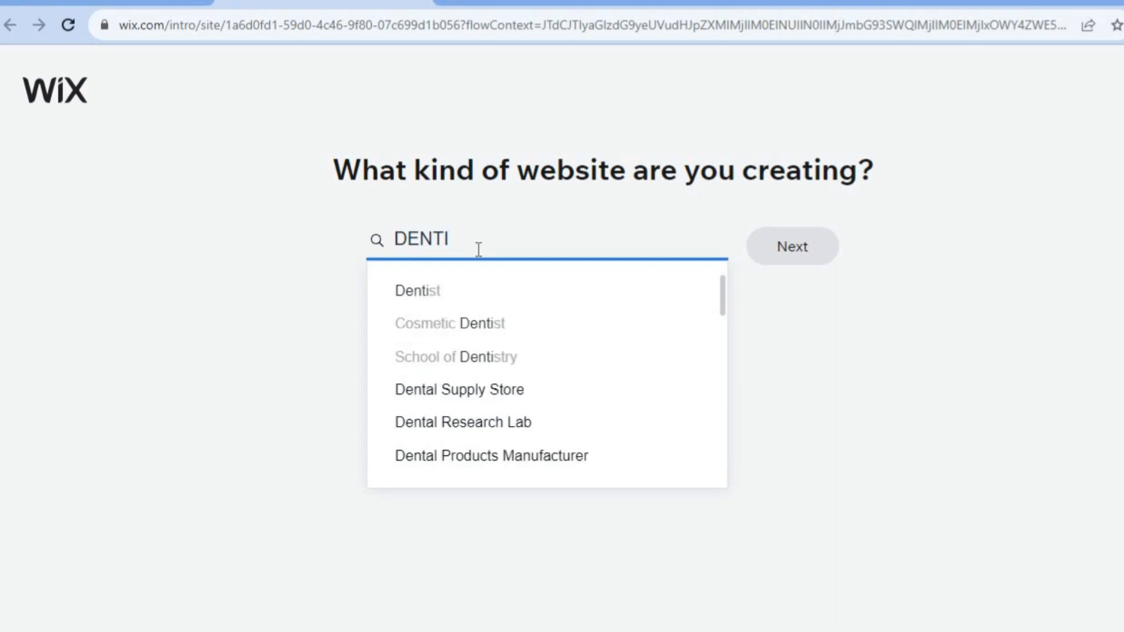
pyautogui.click(439, 291)
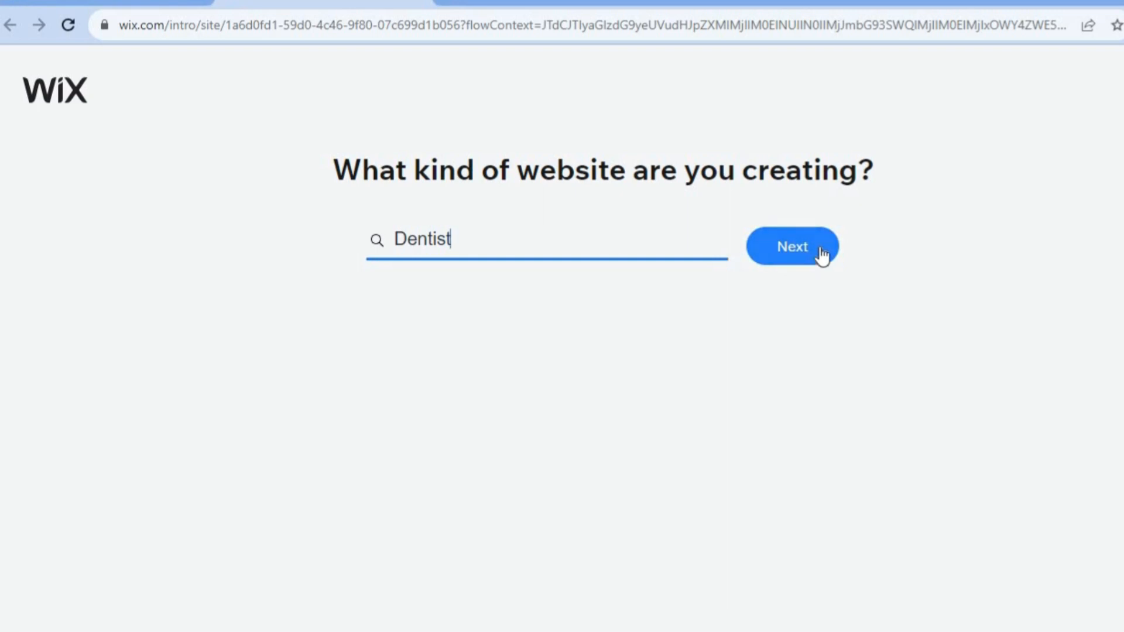
pyautogui.click(821, 253)
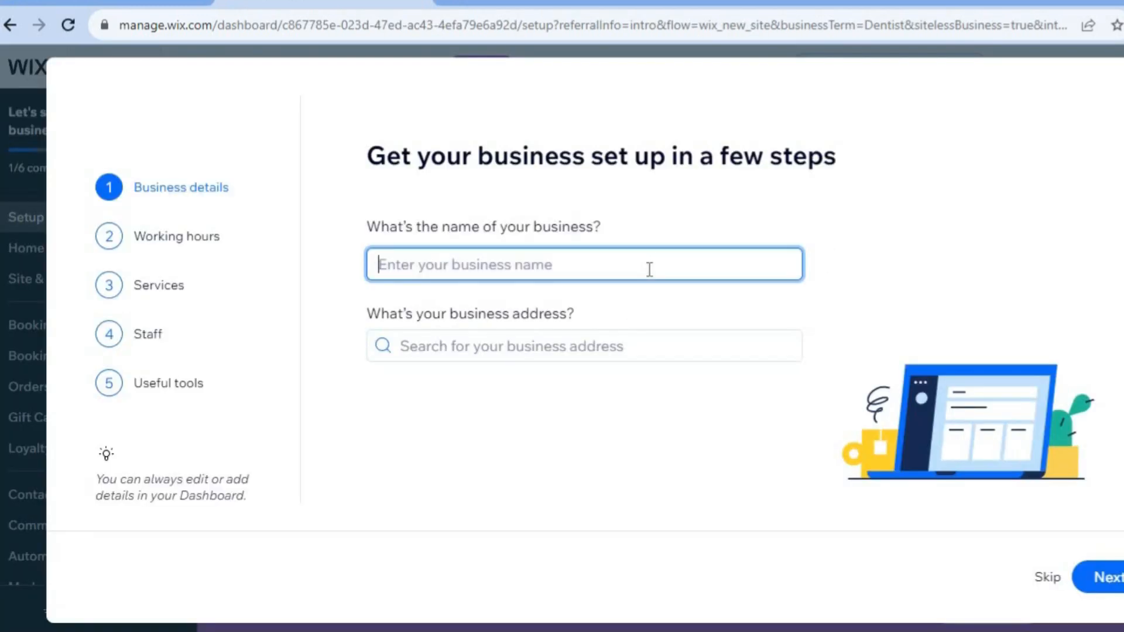
# - Enter TEETH R US as the business name and continue to the next setup stage
pyautogui.write('TEETH ')
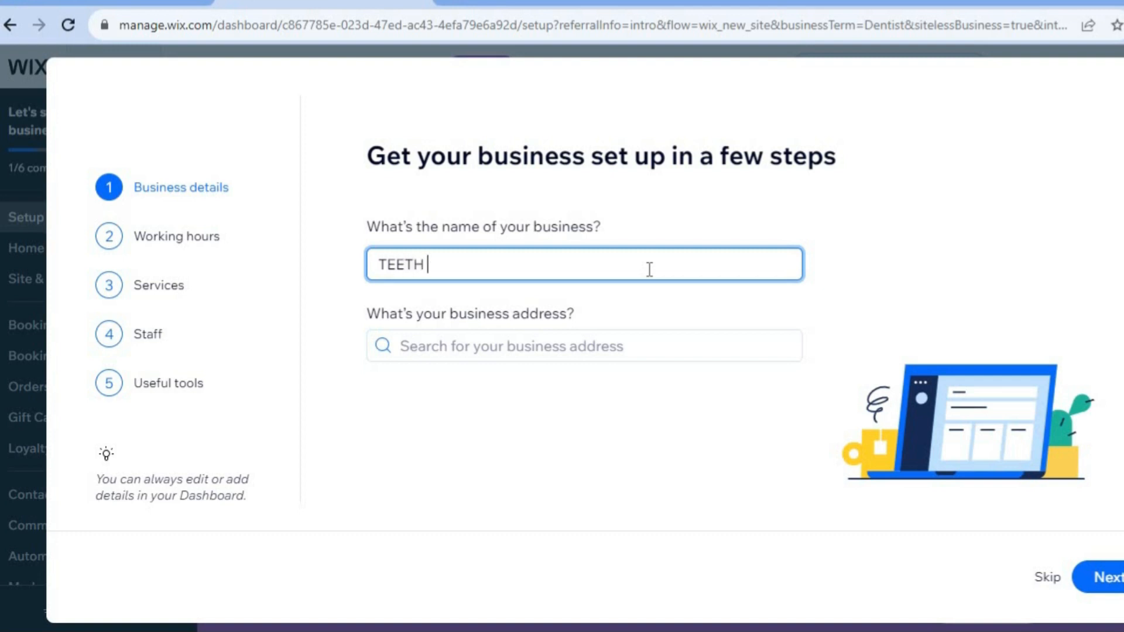
pyautogui.write('R US')
pyautogui.click(1110, 581)
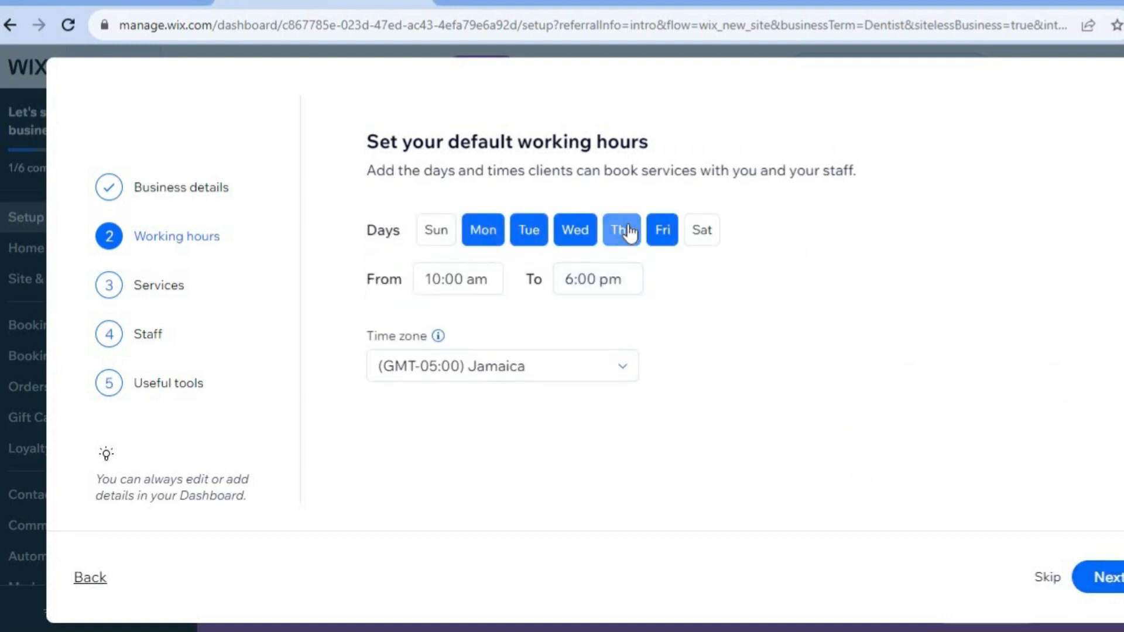
# - Set the default working hours from 8:00 am to 4:00 pm and continue
pyautogui.click(468, 280)
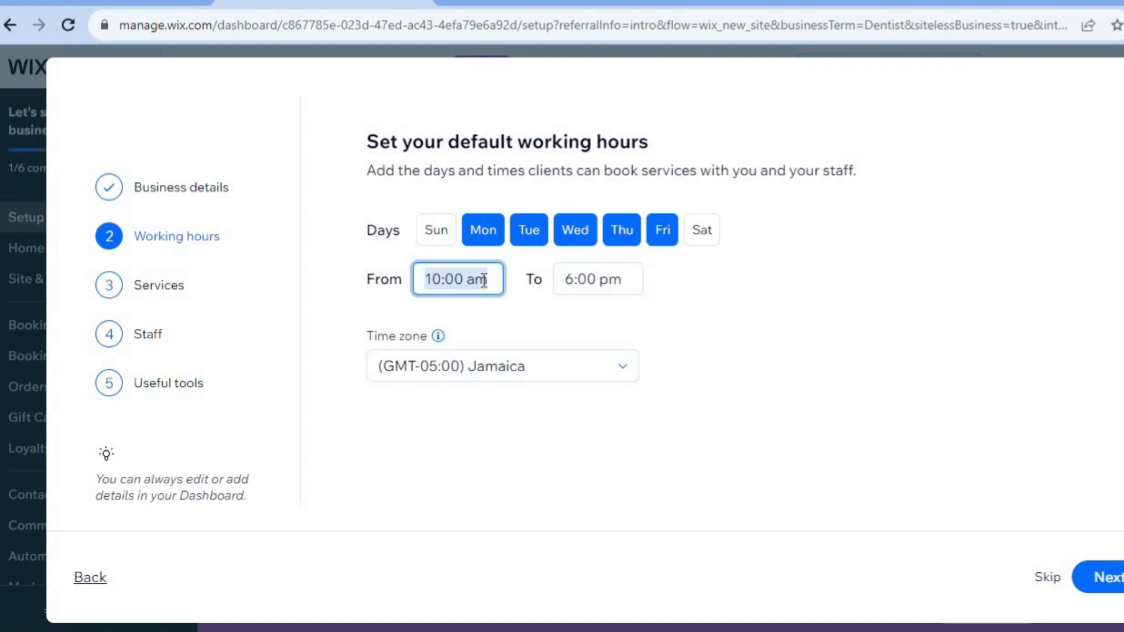
pyautogui.scroll(5, 503, 343)
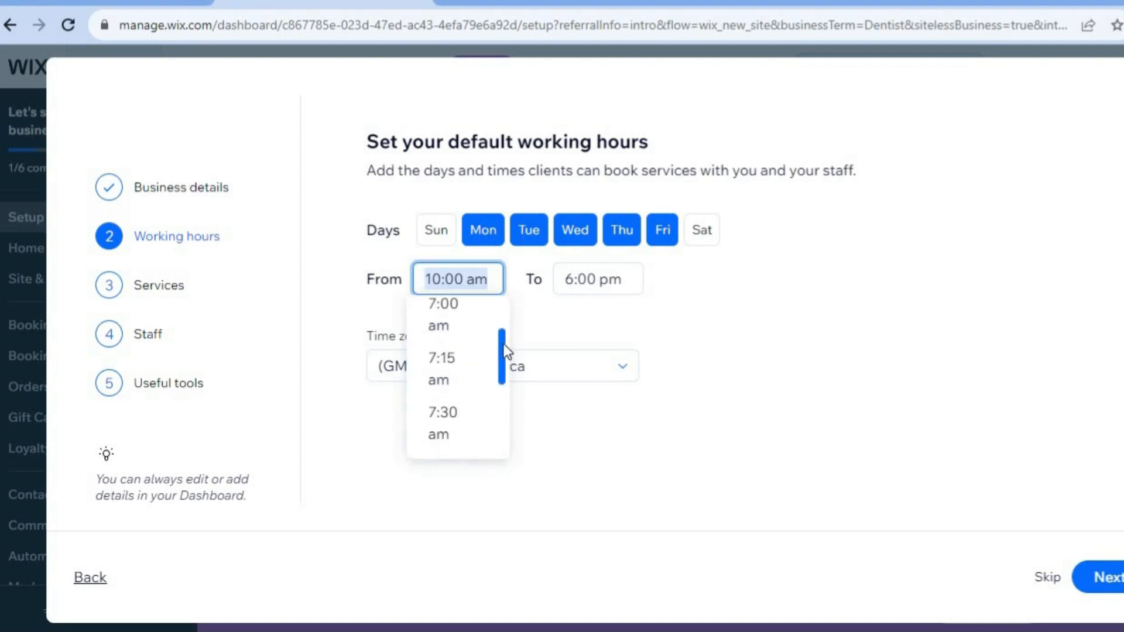
pyautogui.scroll(-2, 504, 346)
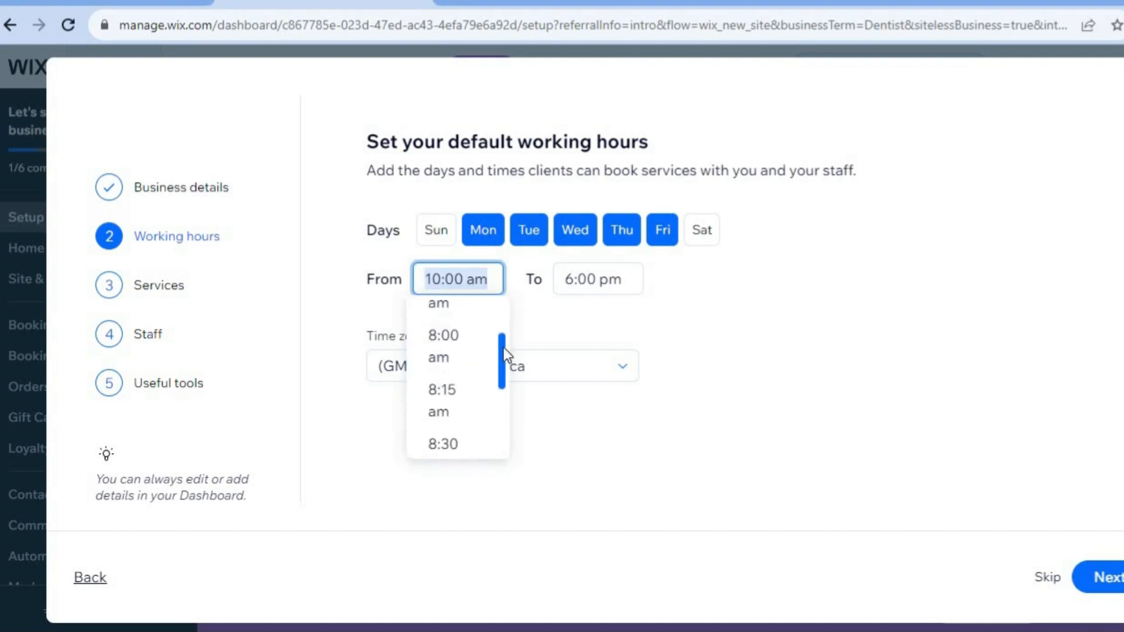
pyautogui.click(454, 351)
pyautogui.click(608, 280)
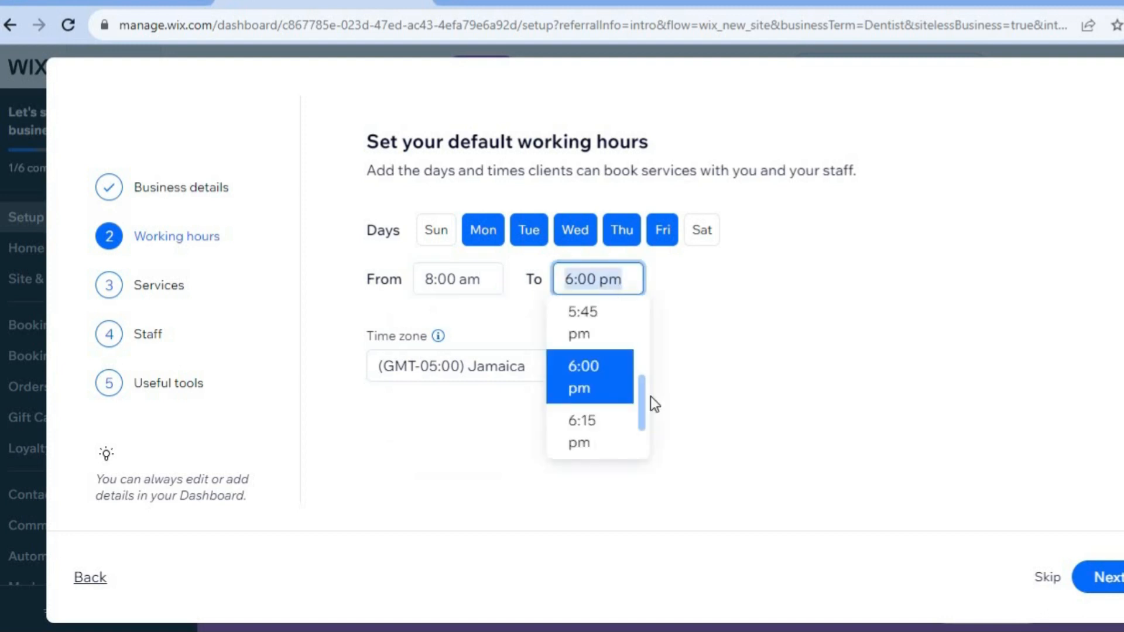
pyautogui.scroll(3, 640, 395)
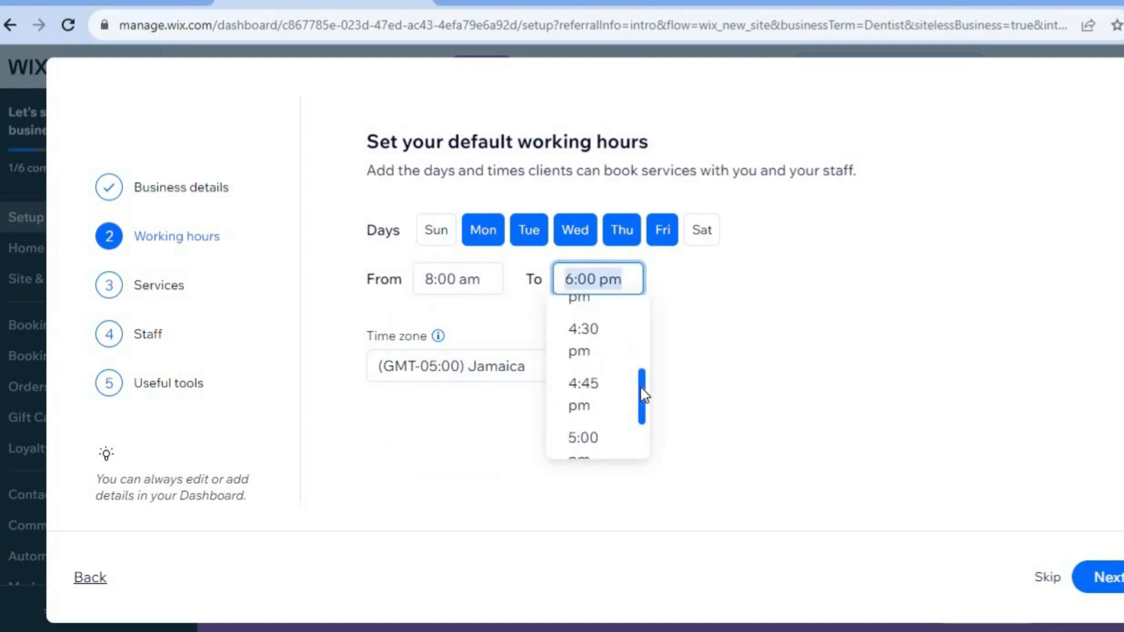
pyautogui.scroll(4, 640, 387)
pyautogui.scroll(-2, 640, 390)
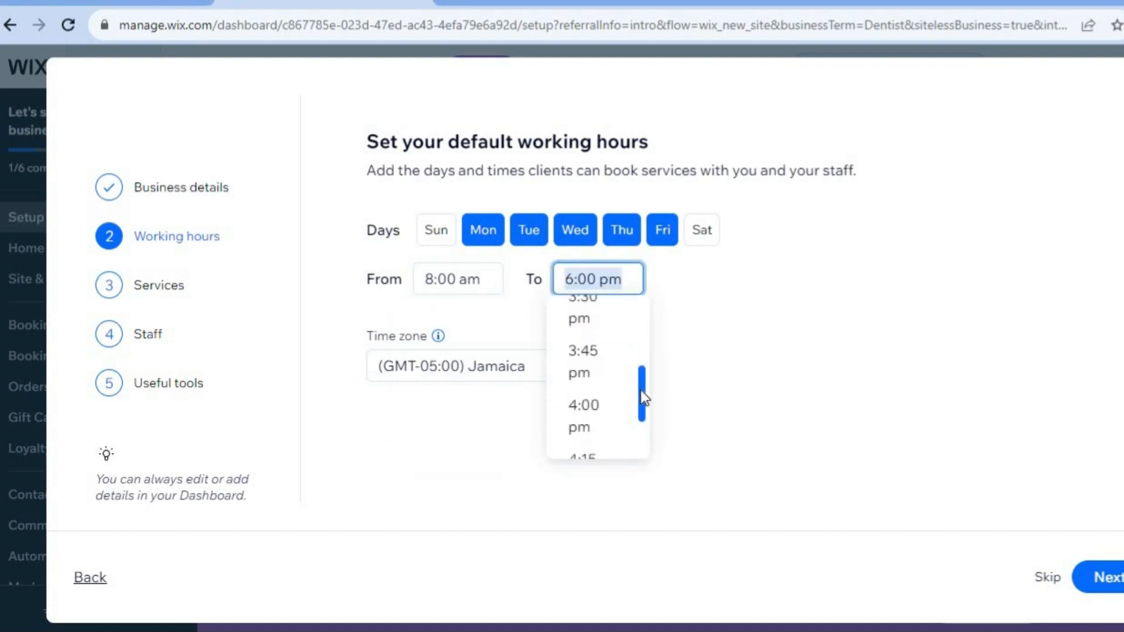
pyautogui.click(603, 406)
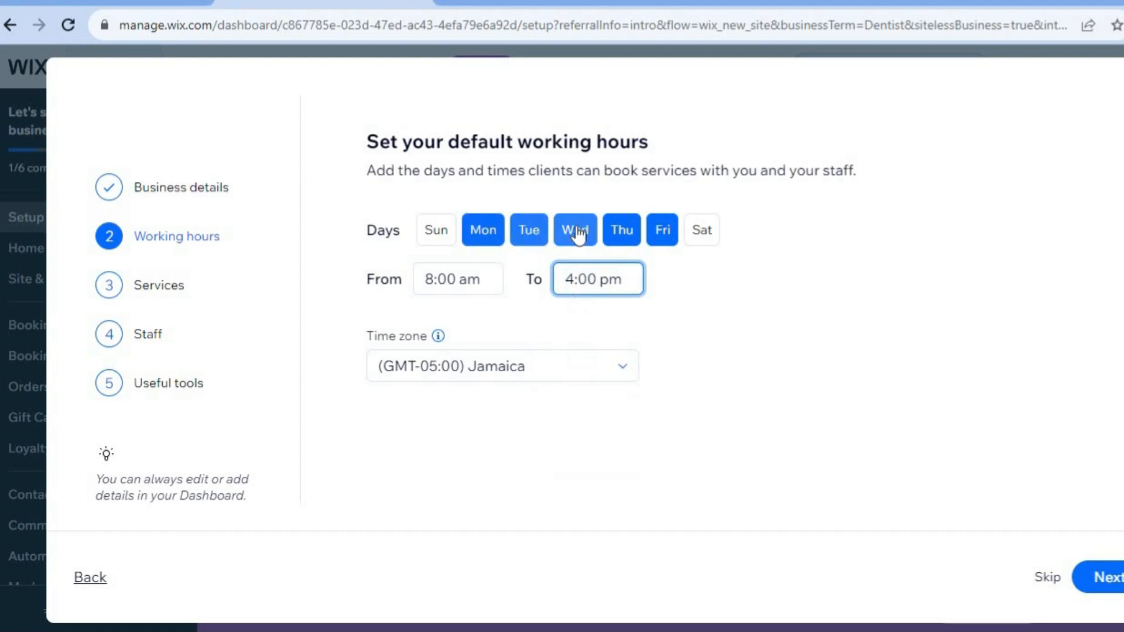
pyautogui.click(1103, 591)
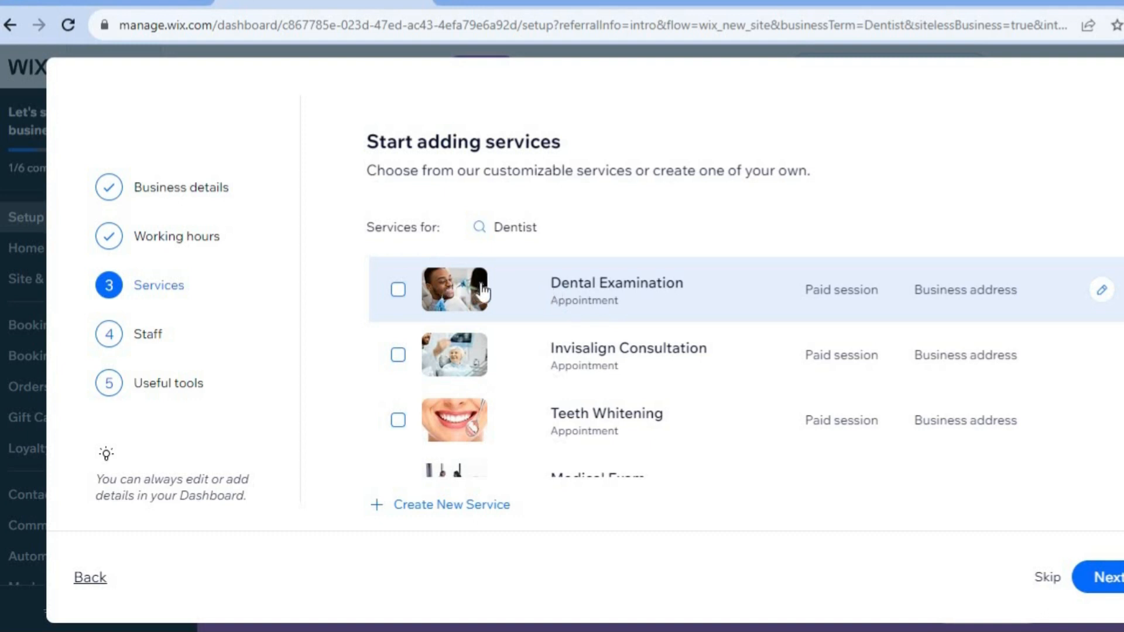
# - Select the Dental Examination, Invisalign Consultation, Teeth Whitening and Medical Exam services
pyautogui.click(398, 290)
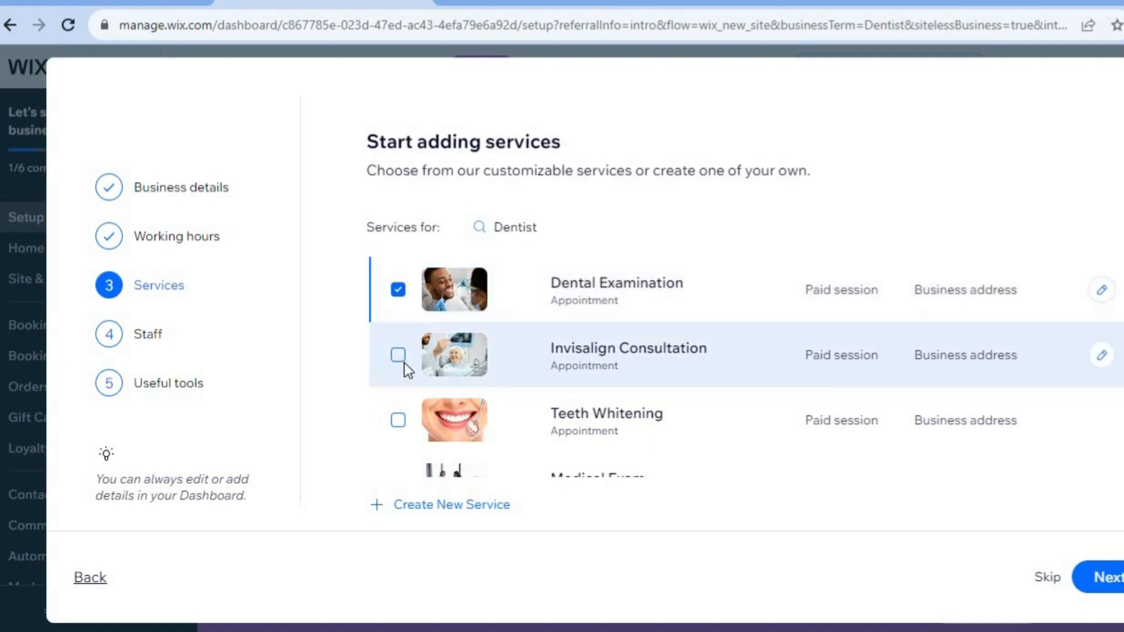
pyautogui.click(399, 356)
pyautogui.click(399, 420)
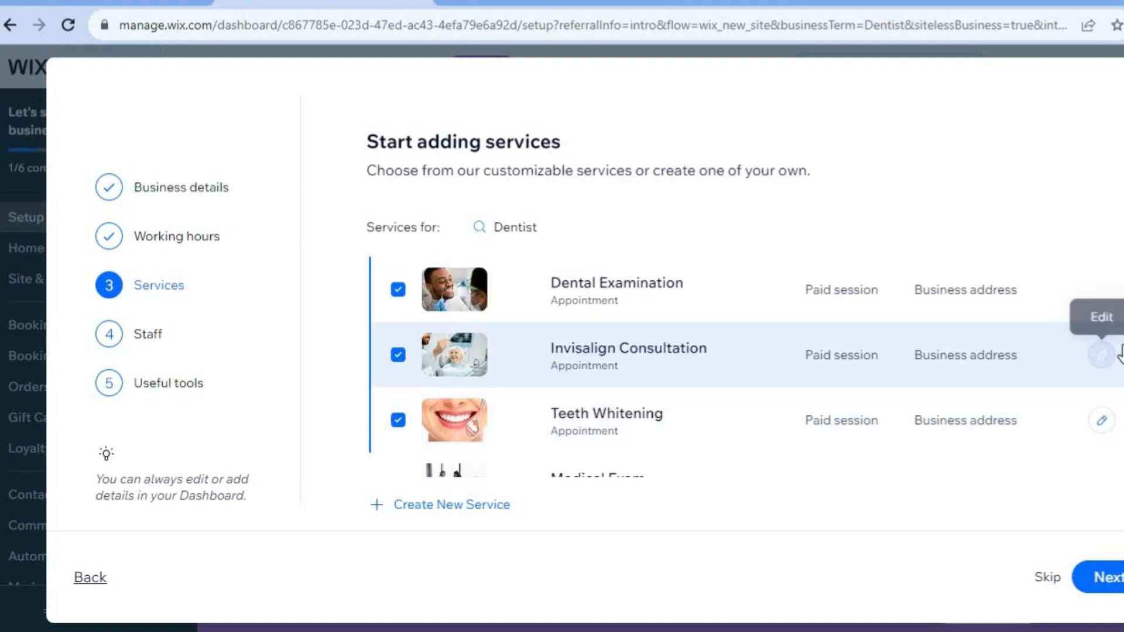
pyautogui.scroll(-3, 446, 383)
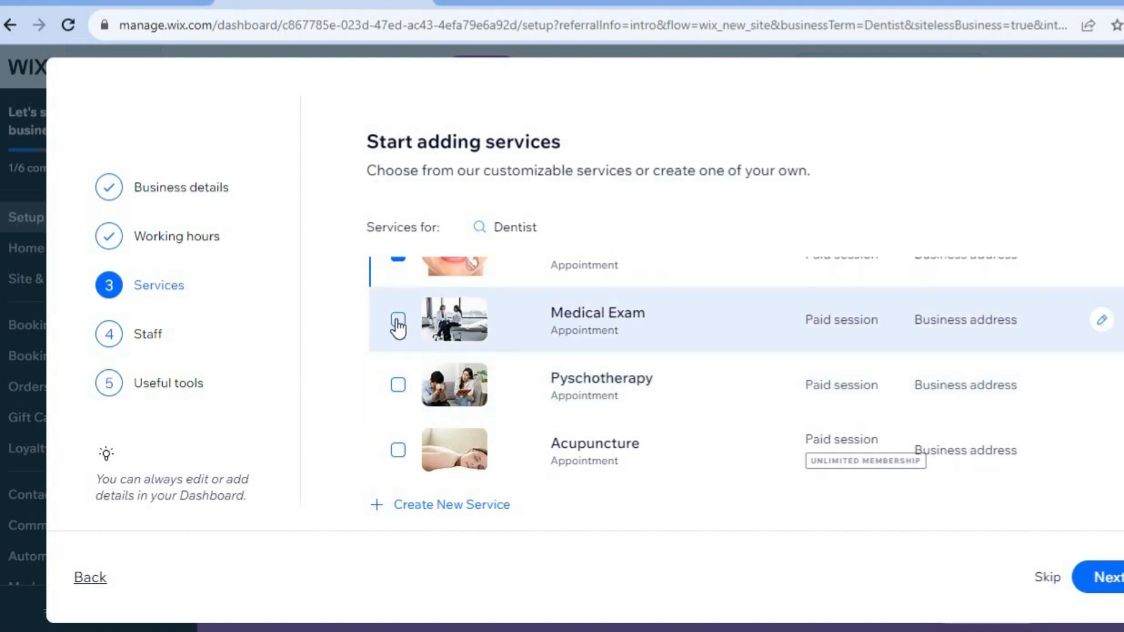
pyautogui.click(398, 322)
pyautogui.click(449, 505)
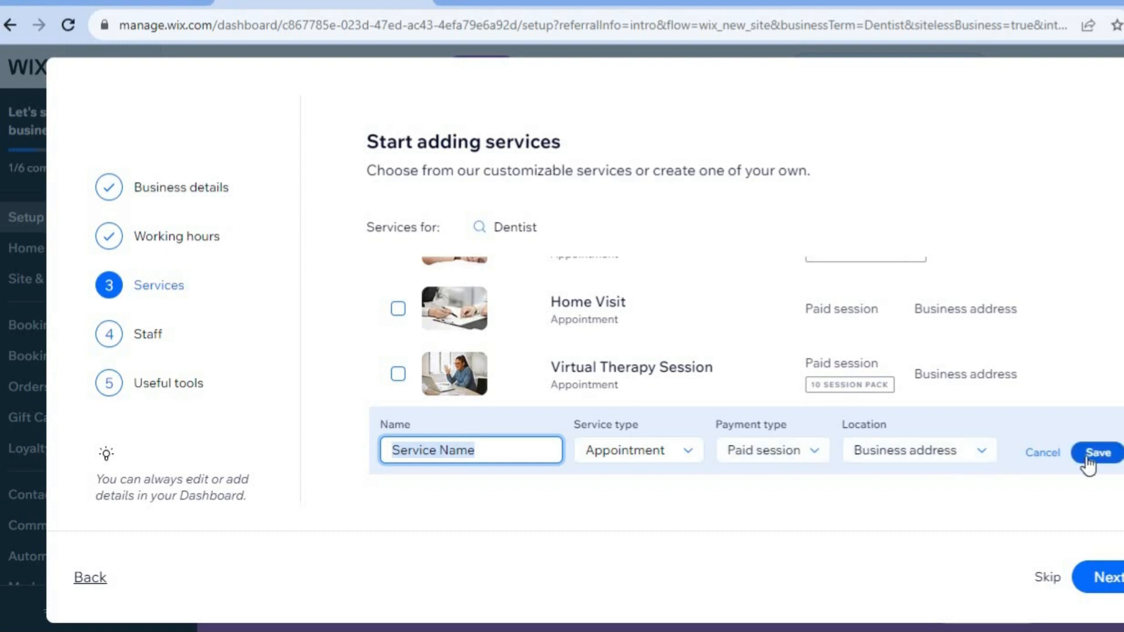
pyautogui.click(1044, 454)
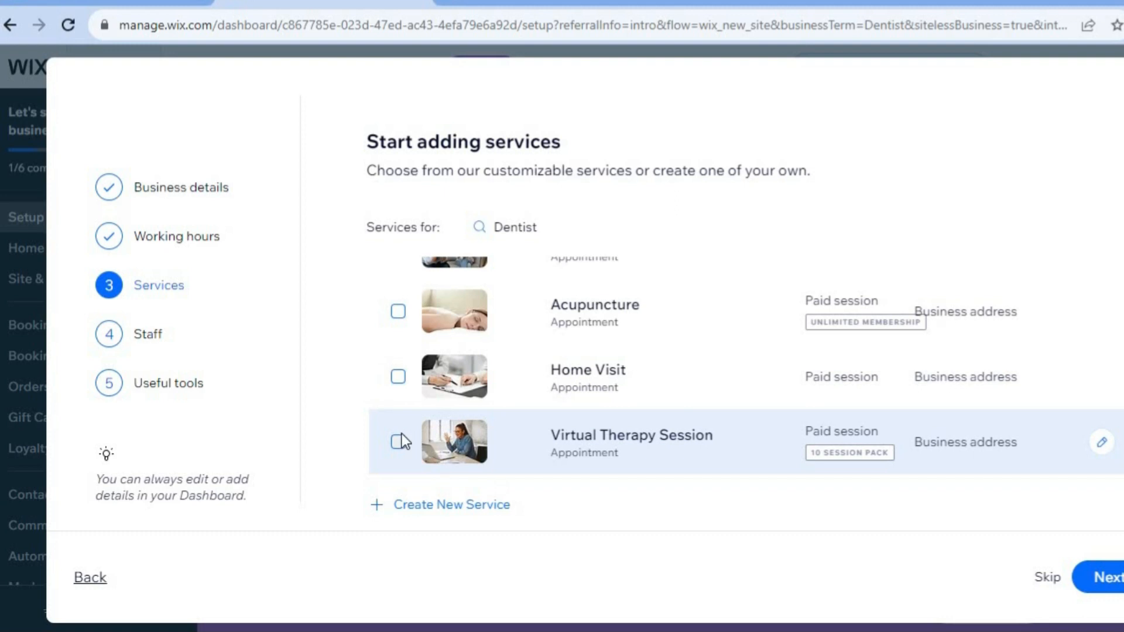
# - Also select the Virtual Therapy Session and Home Visit services and continue
pyautogui.click(399, 443)
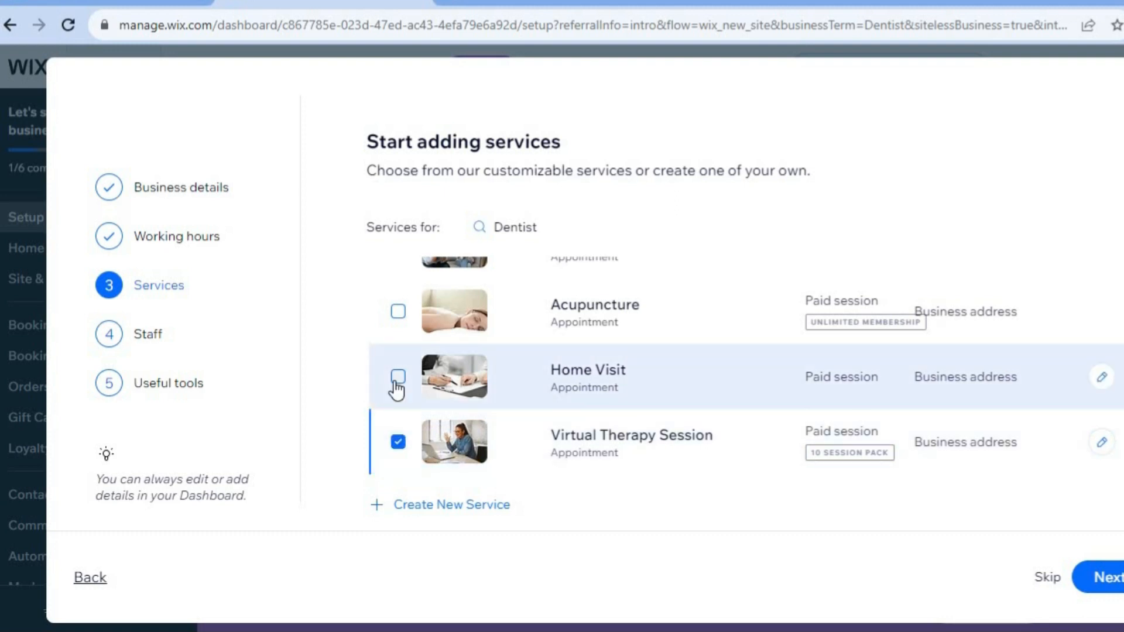
pyautogui.click(398, 378)
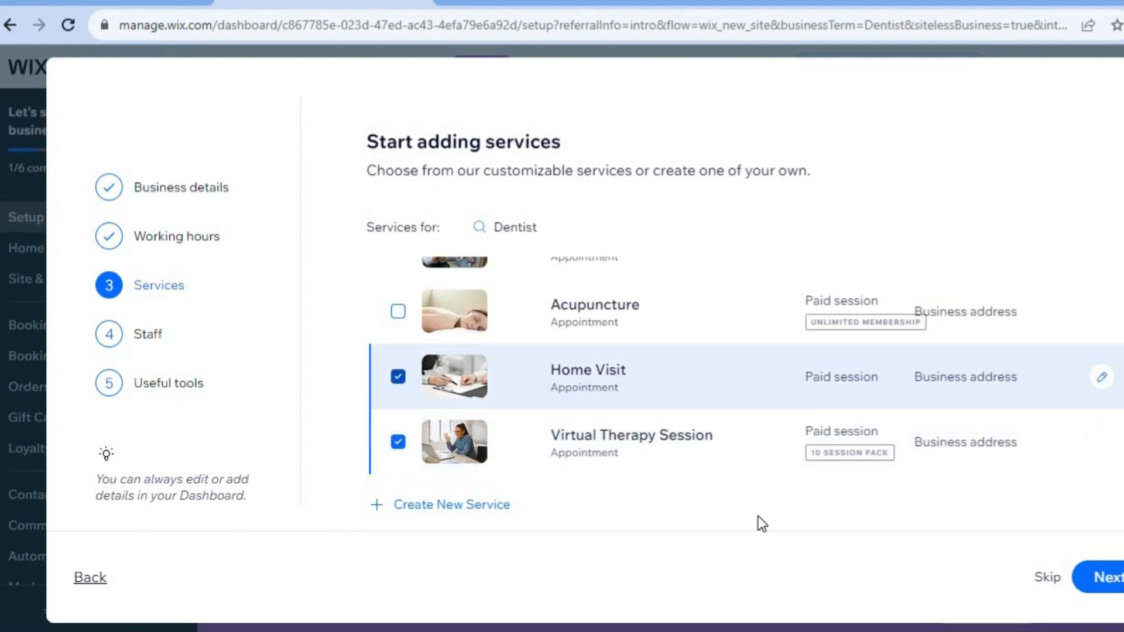
pyautogui.click(1103, 582)
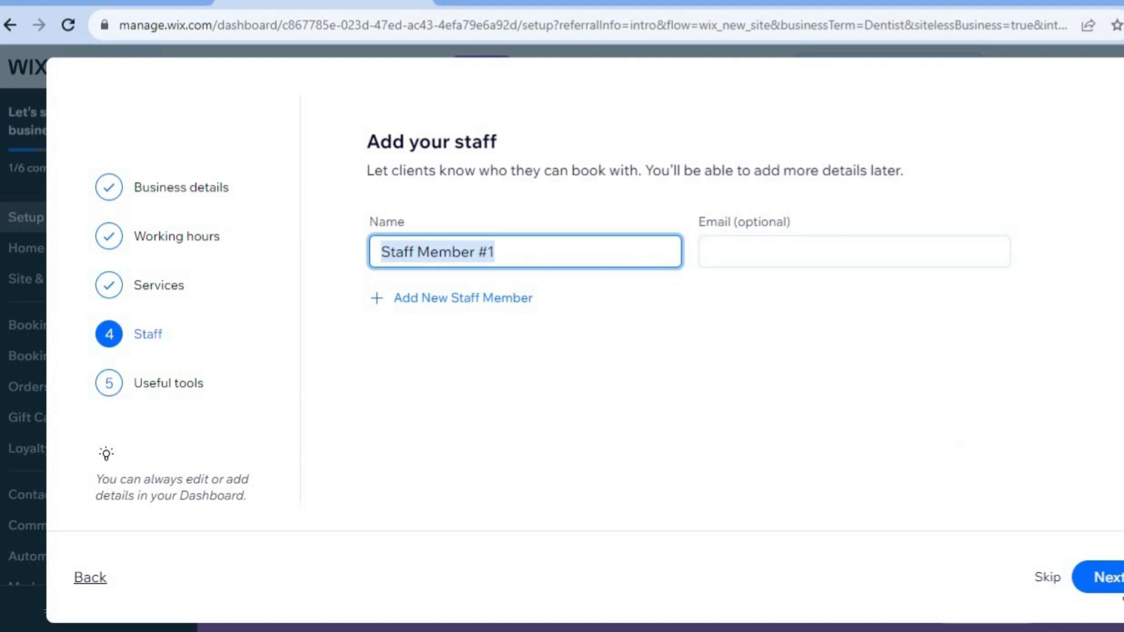
# - Keep the default staff member and choose online payments, in-person payments and automated email and SMS reminders as tools
pyautogui.click(1109, 581)
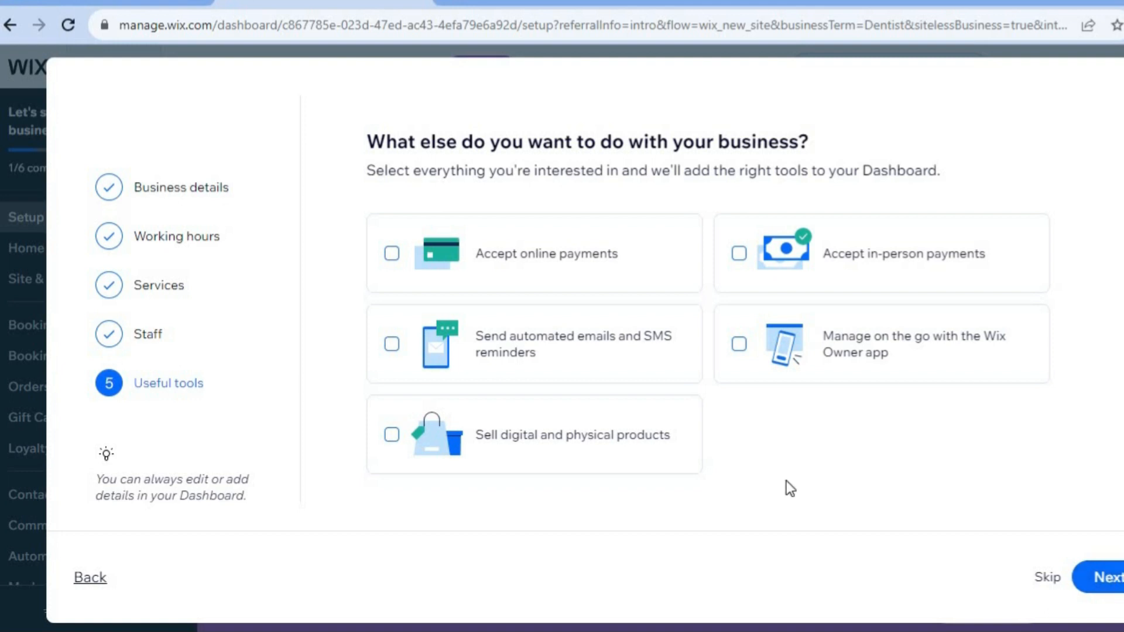
pyautogui.click(460, 265)
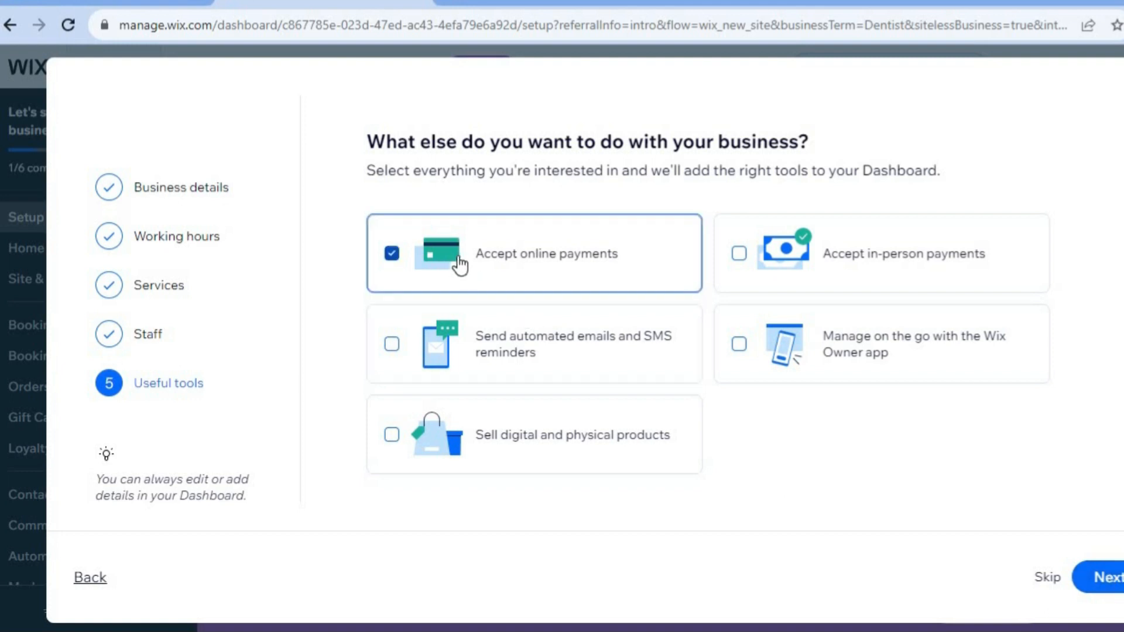
pyautogui.click(829, 258)
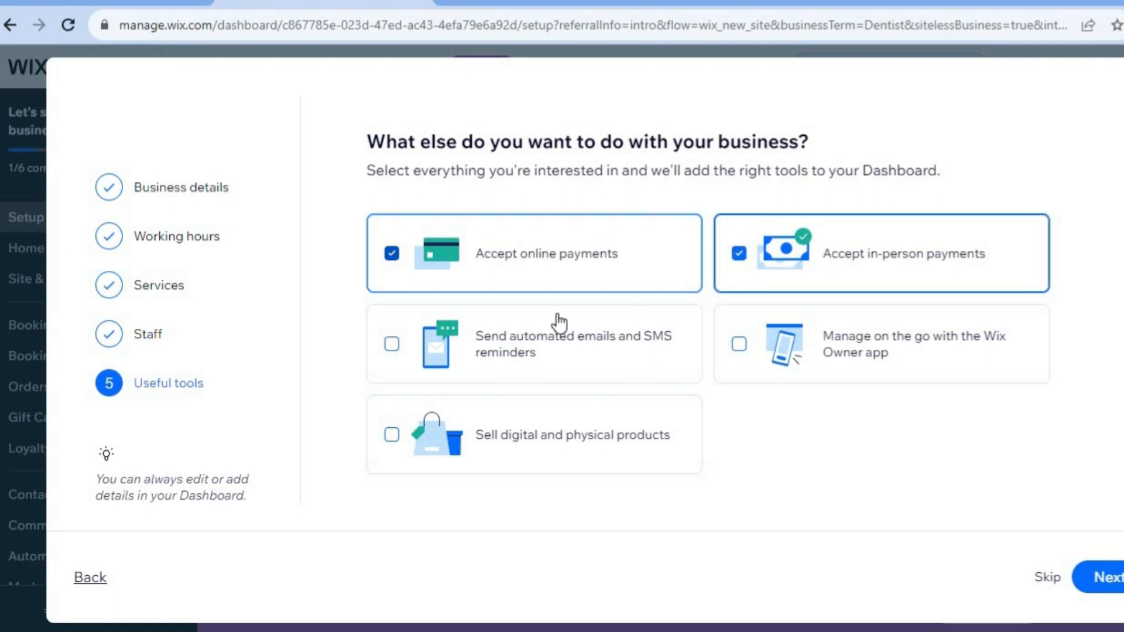
pyautogui.click(532, 345)
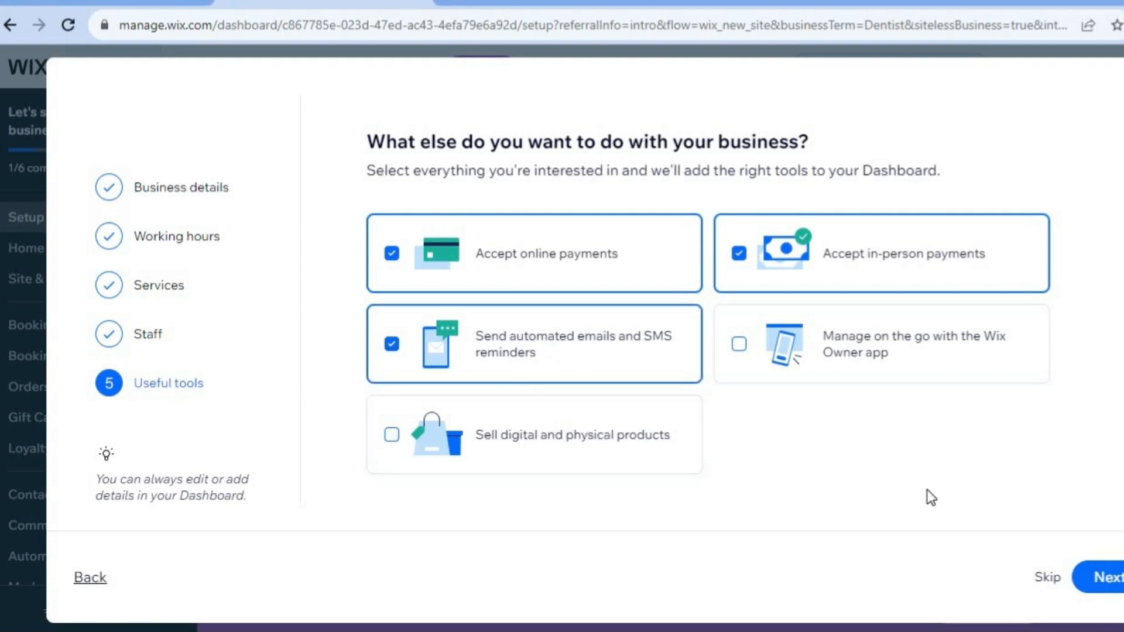
pyautogui.click(1097, 576)
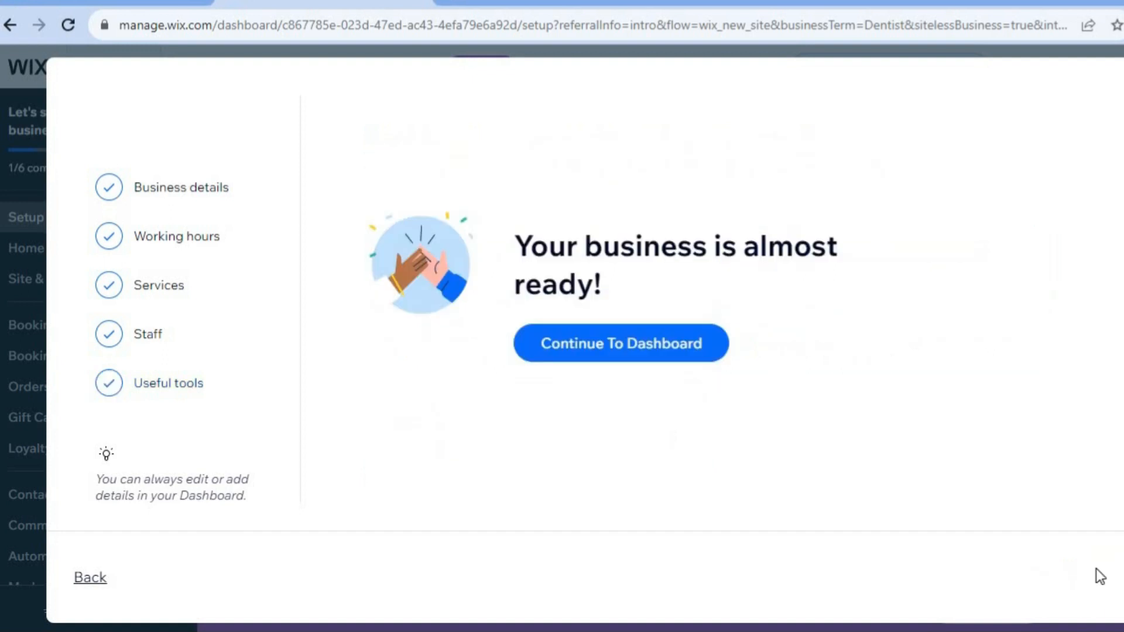
# - Continue to the dashboard and open Booking Services to review its actions menu and service list
pyautogui.click(633, 343)
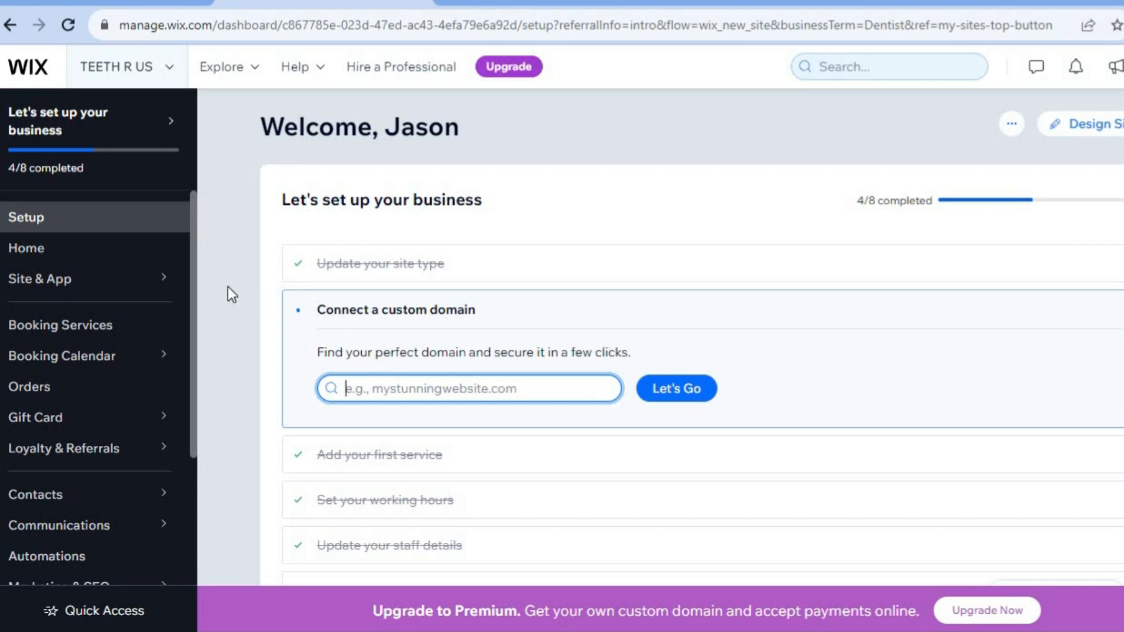
pyautogui.click(100, 325)
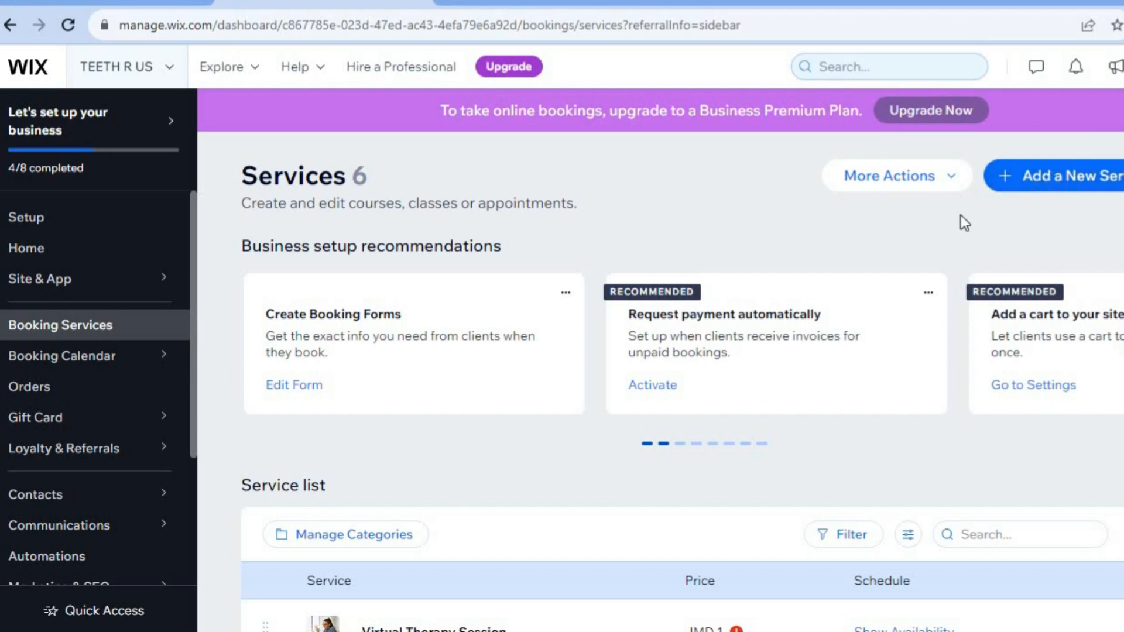
pyautogui.click(936, 187)
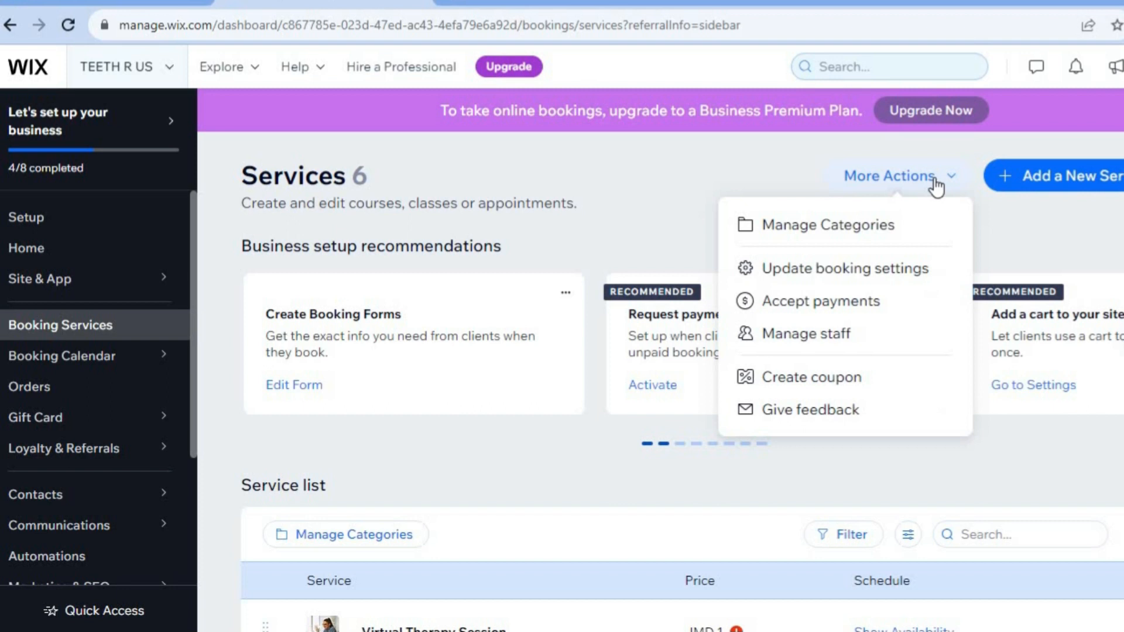
pyautogui.click(665, 227)
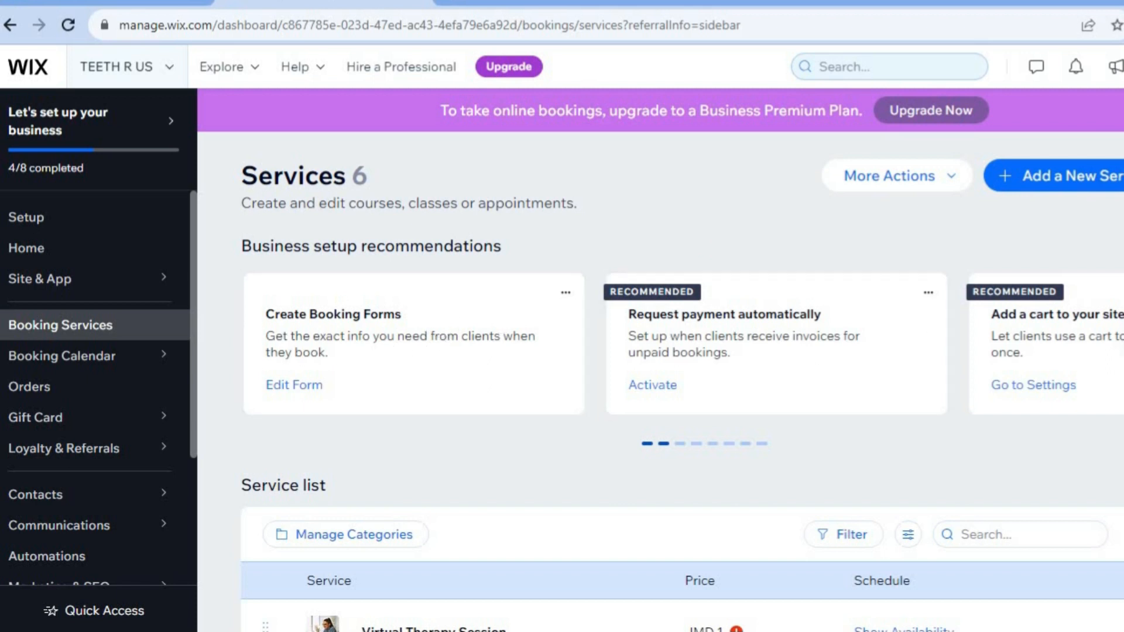
pyautogui.scroll(-6, 682, 410)
pyautogui.scroll(1, 682, 410)
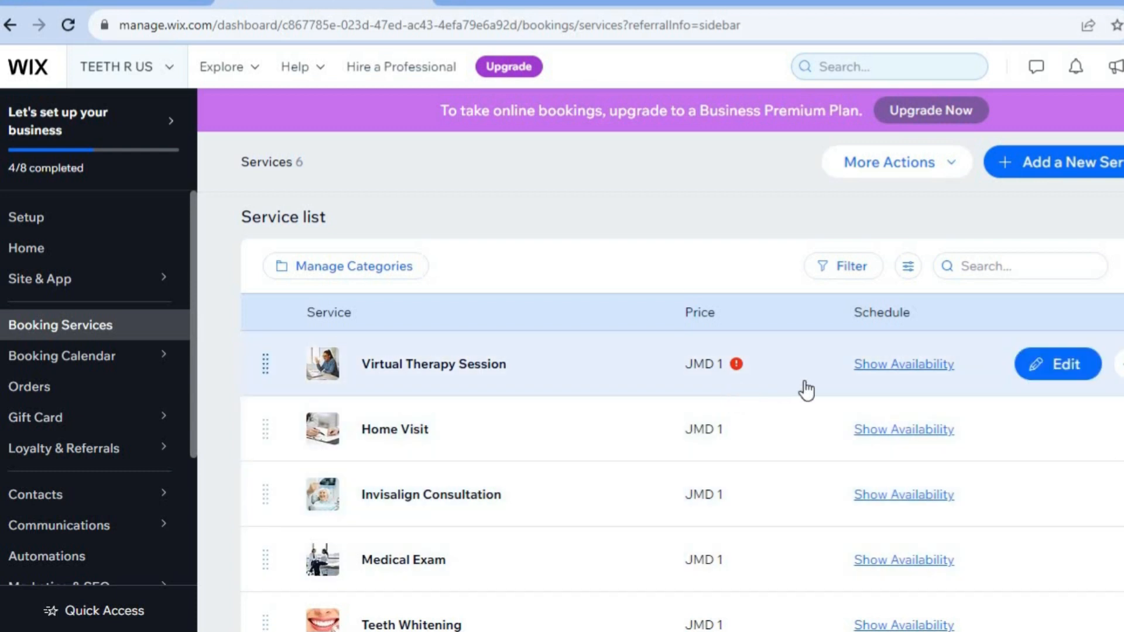
# - Open the Virtual Therapy Session service and set its price per session to J$ 50
pyautogui.click(1051, 373)
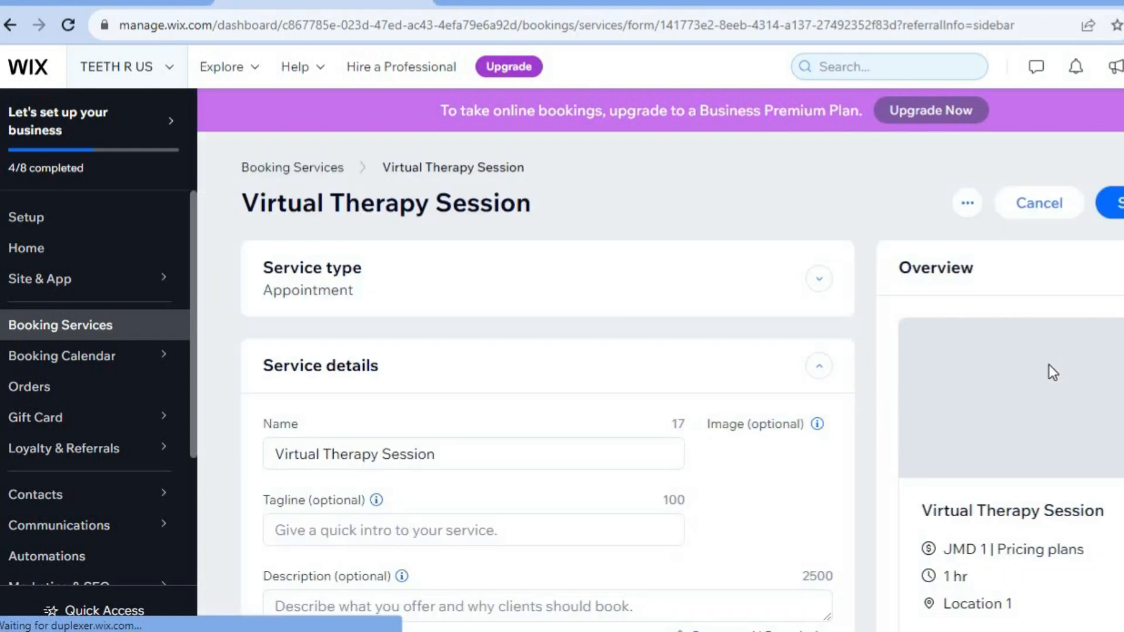
pyautogui.scroll(-3, 768, 335)
pyautogui.moveTo(768, 337)
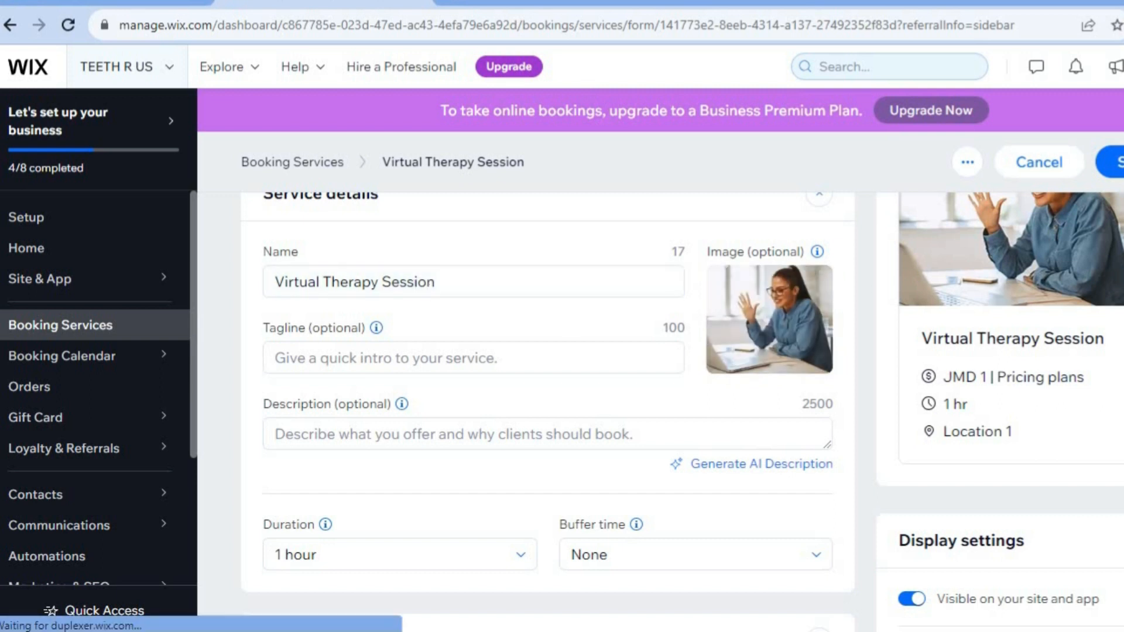
pyautogui.scroll(-3, 547, 409)
pyautogui.scroll(-2, 547, 410)
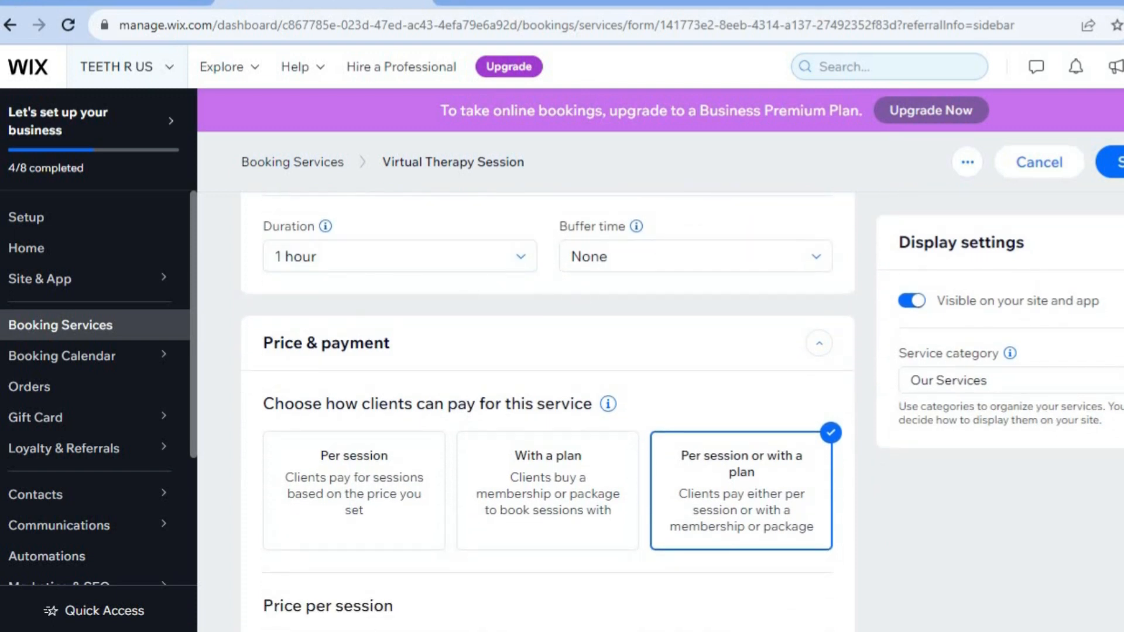
pyautogui.scroll(-5, 547, 410)
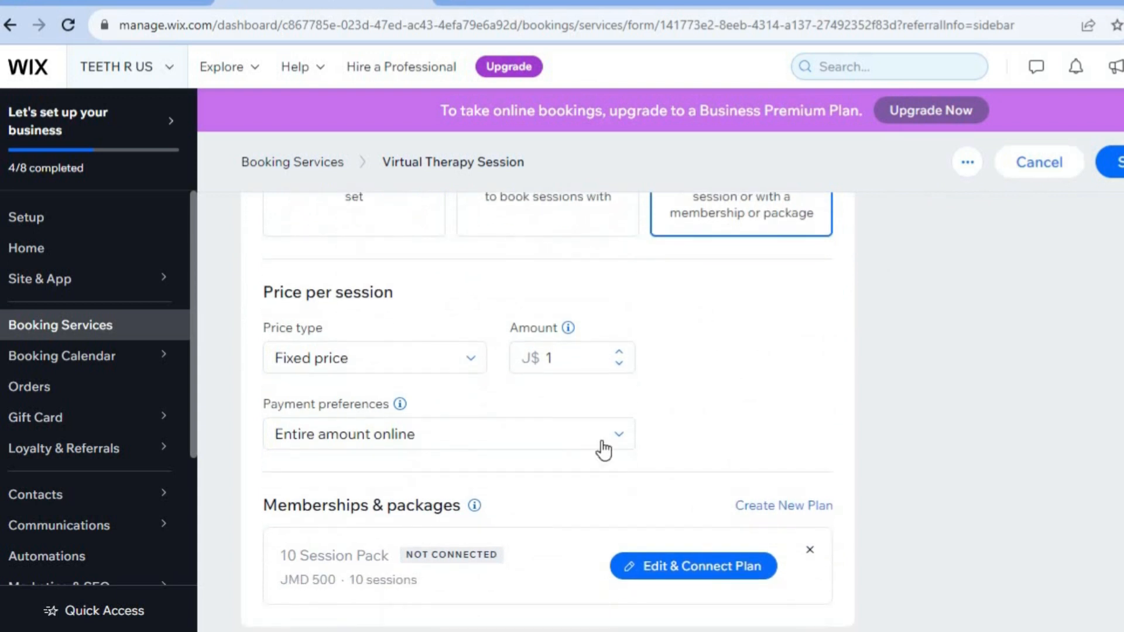
pyautogui.click(571, 362)
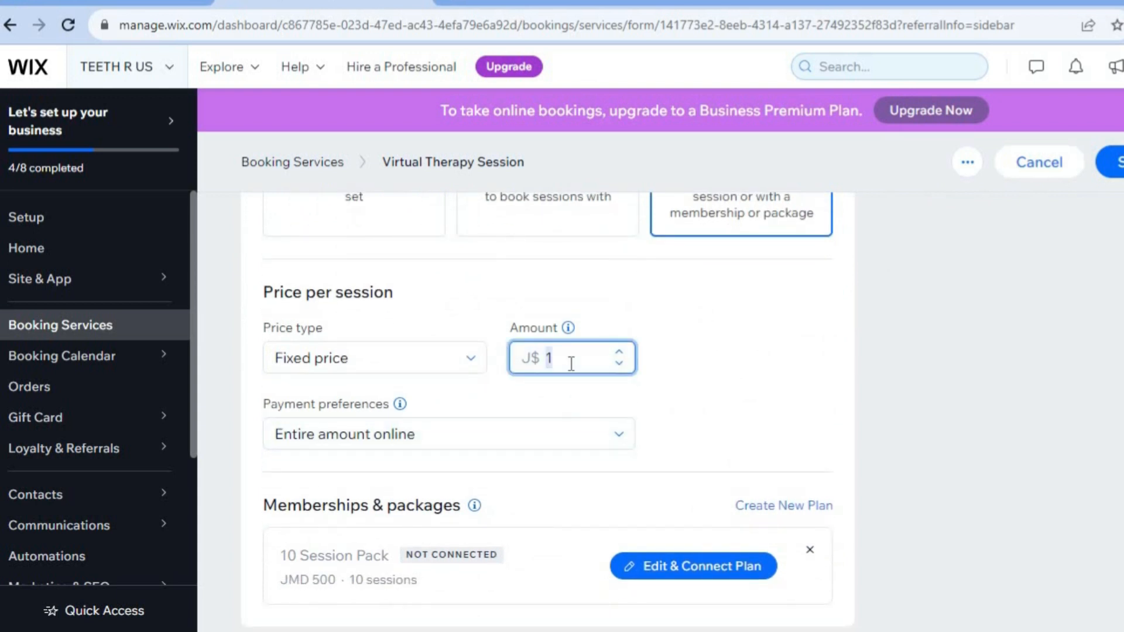
pyautogui.write('50')
# - Save the service anyway without connecting a plan and dismiss the upgrade prompt
pyautogui.scroll(-6, 547, 410)
pyautogui.scroll(-9, 547, 410)
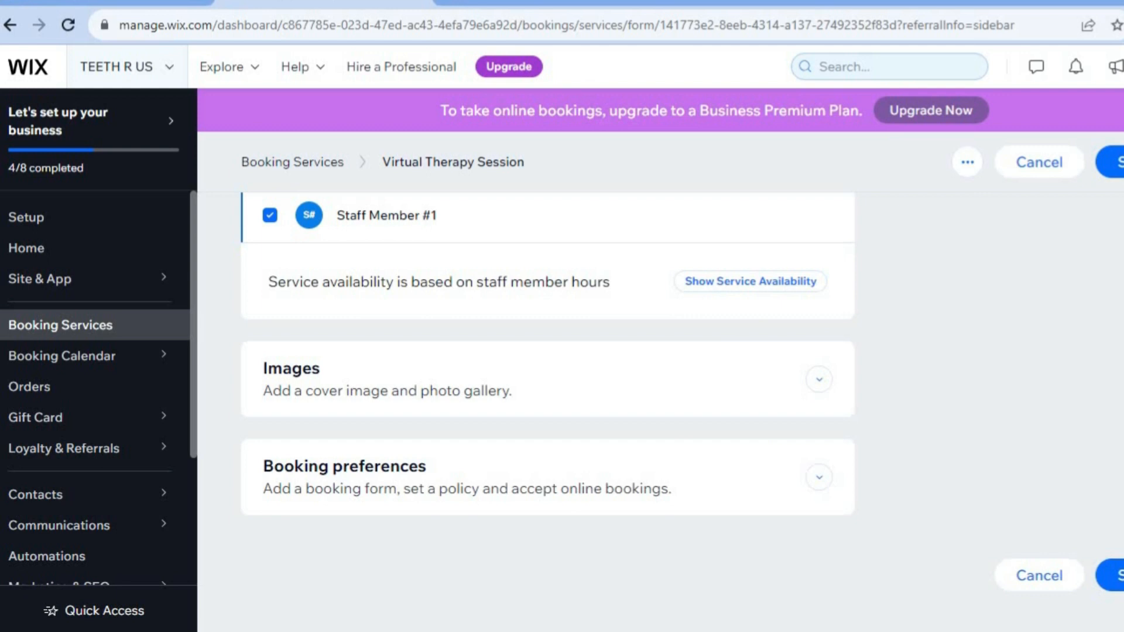
pyautogui.click(1116, 575)
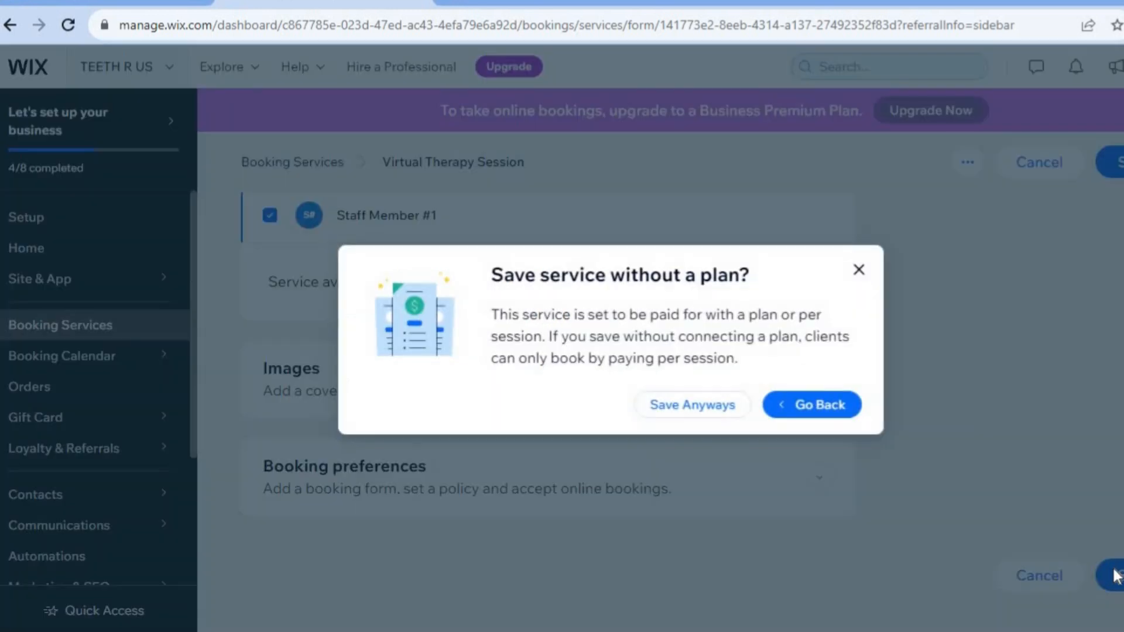
pyautogui.click(671, 406)
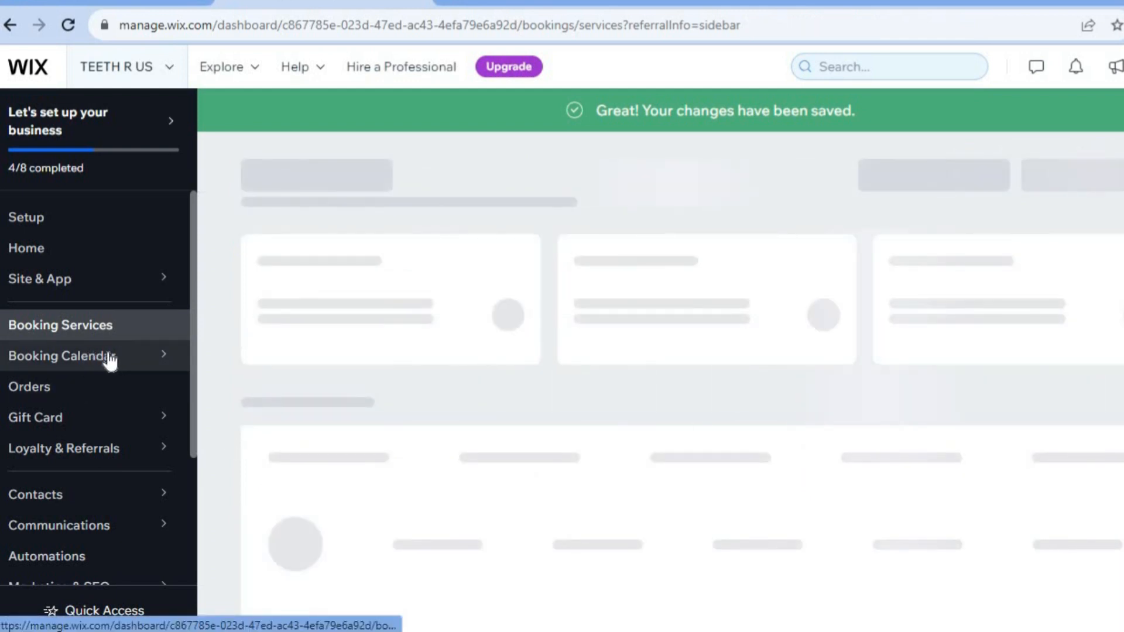
pyautogui.moveTo(108, 355)
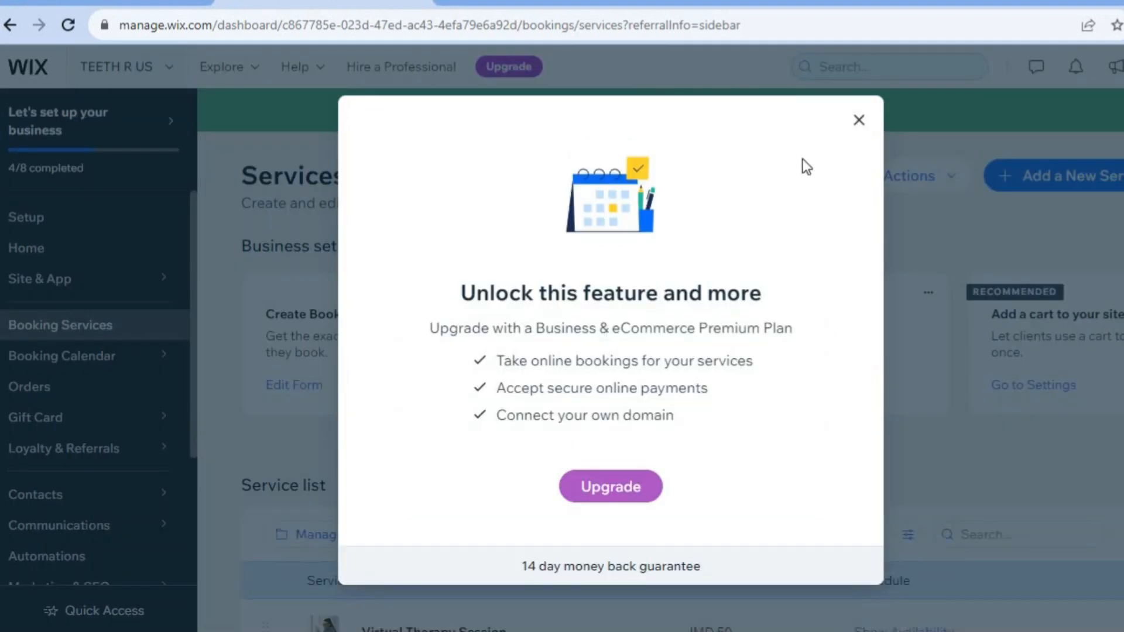
pyautogui.click(859, 123)
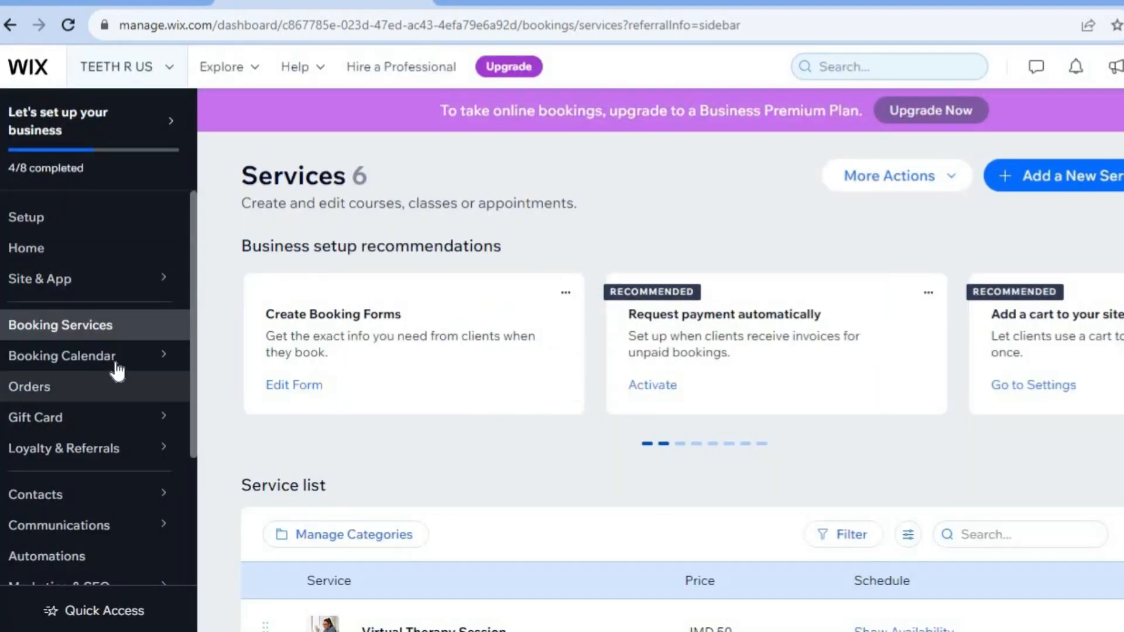
# - Open payment method management under Billing & Payments and review the available payment providers
pyautogui.moveTo(118, 363)
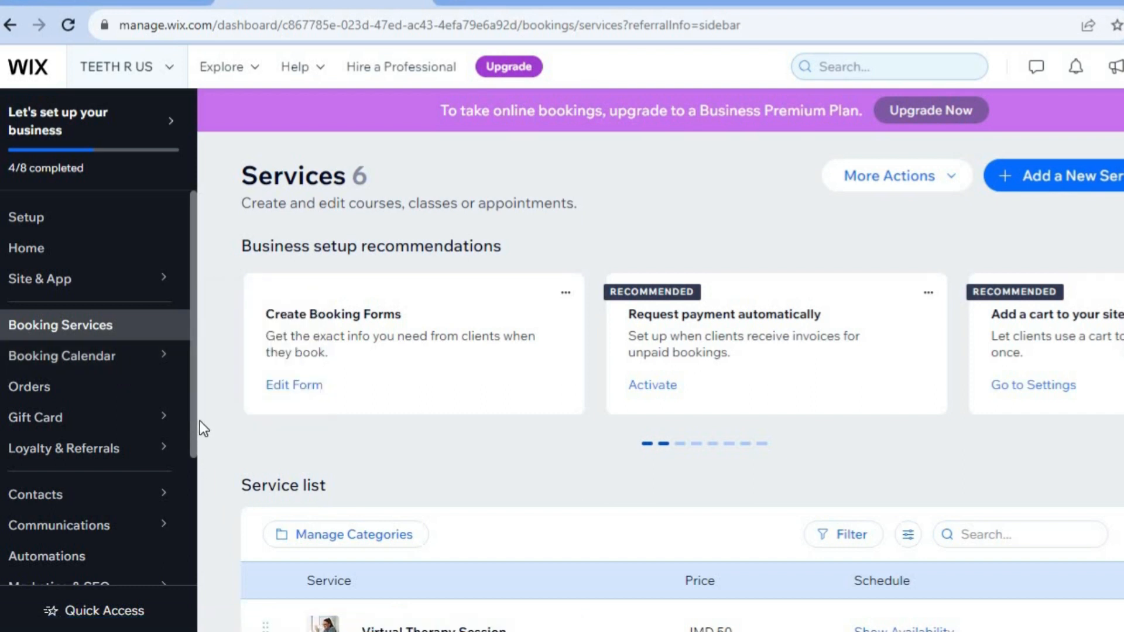
pyautogui.scroll(-3, 192, 411)
pyautogui.scroll(-5, 187, 452)
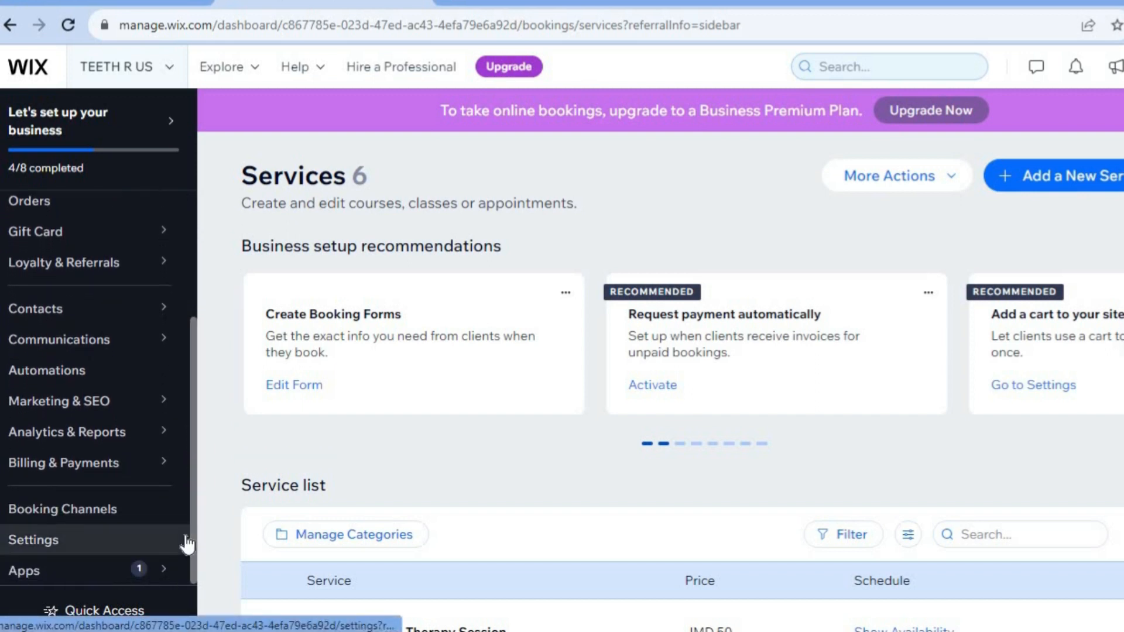
pyautogui.moveTo(137, 405)
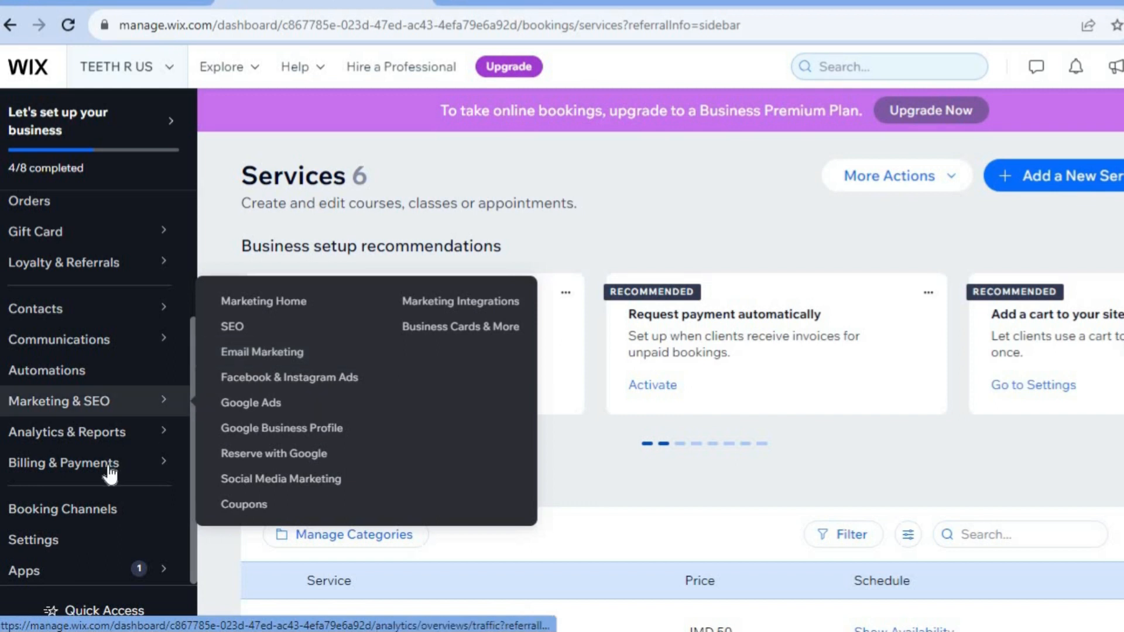
pyautogui.moveTo(110, 474)
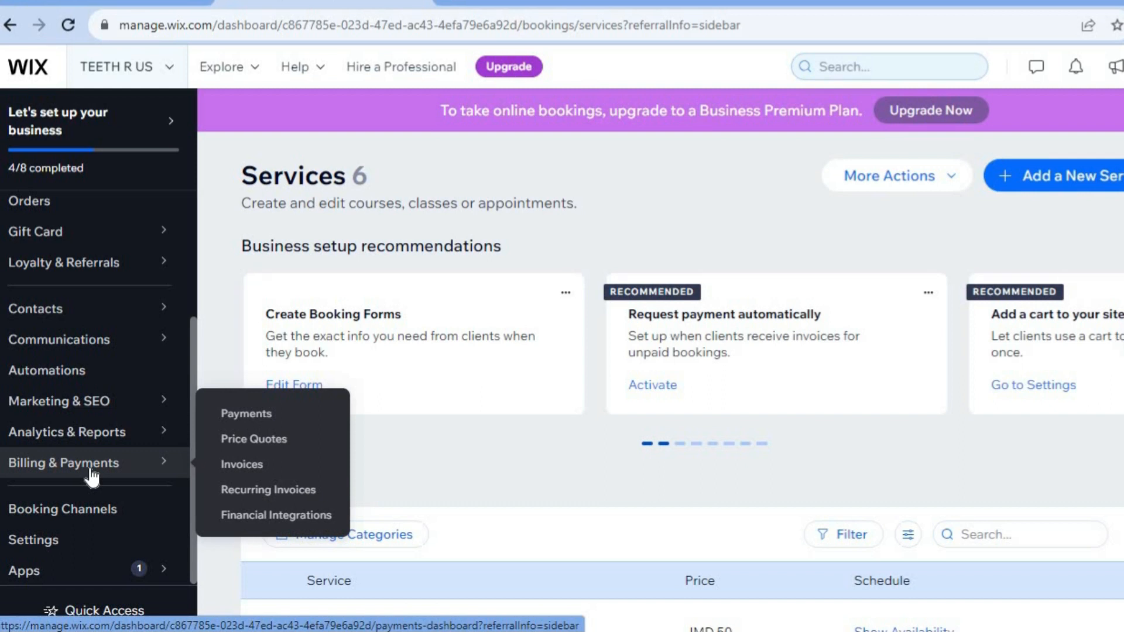
pyautogui.click(273, 422)
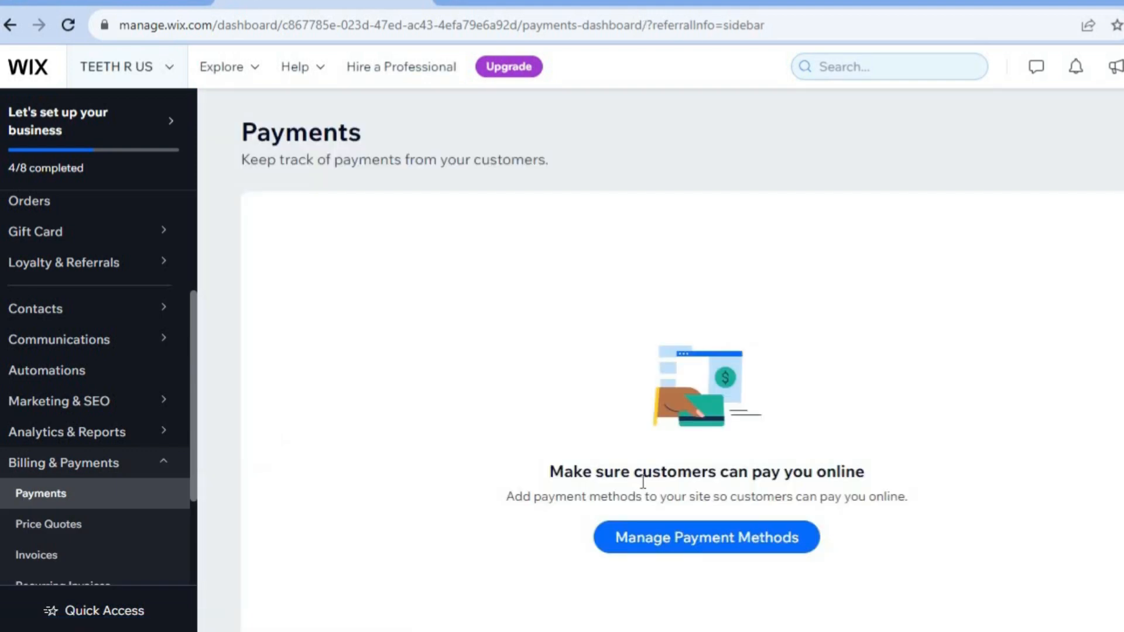
pyautogui.click(673, 557)
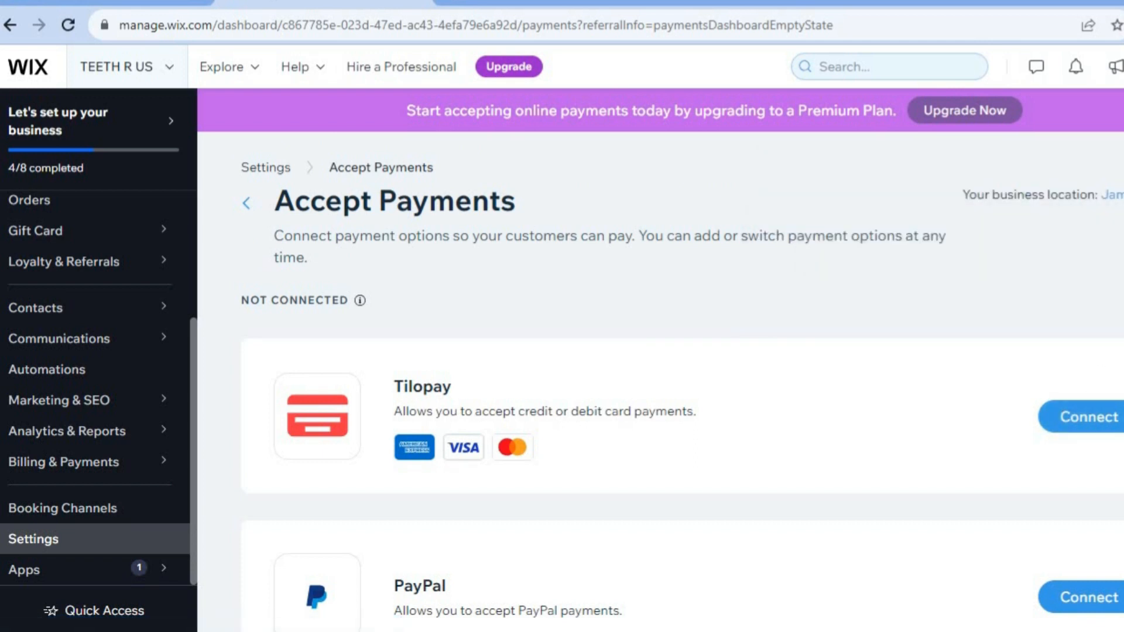
pyautogui.scroll(-3, 682, 409)
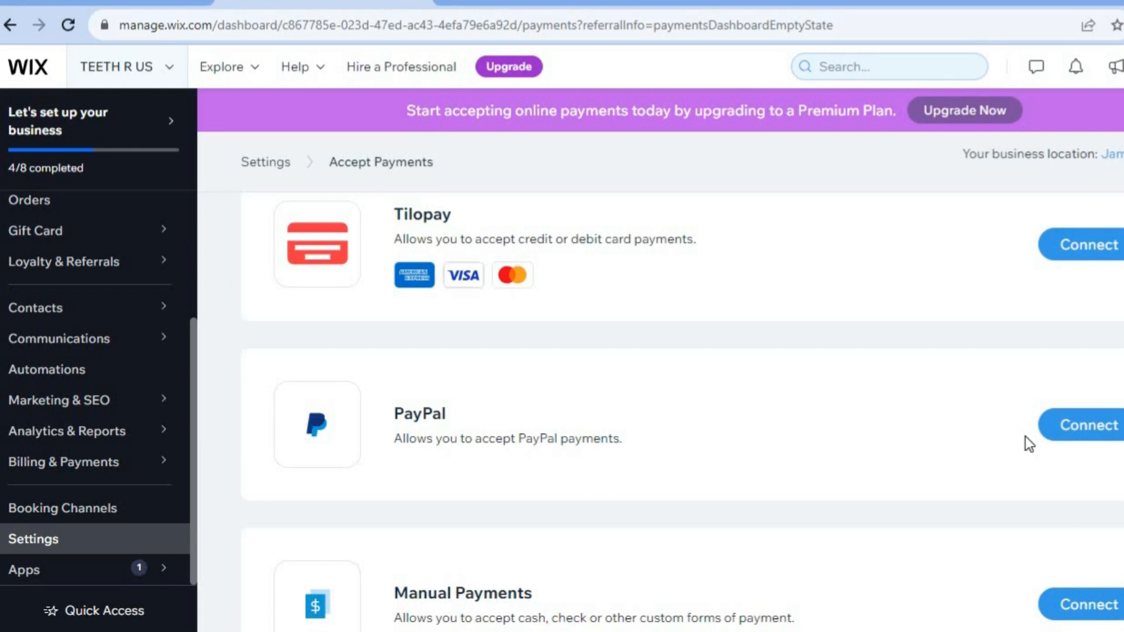
pyautogui.scroll(3, 682, 409)
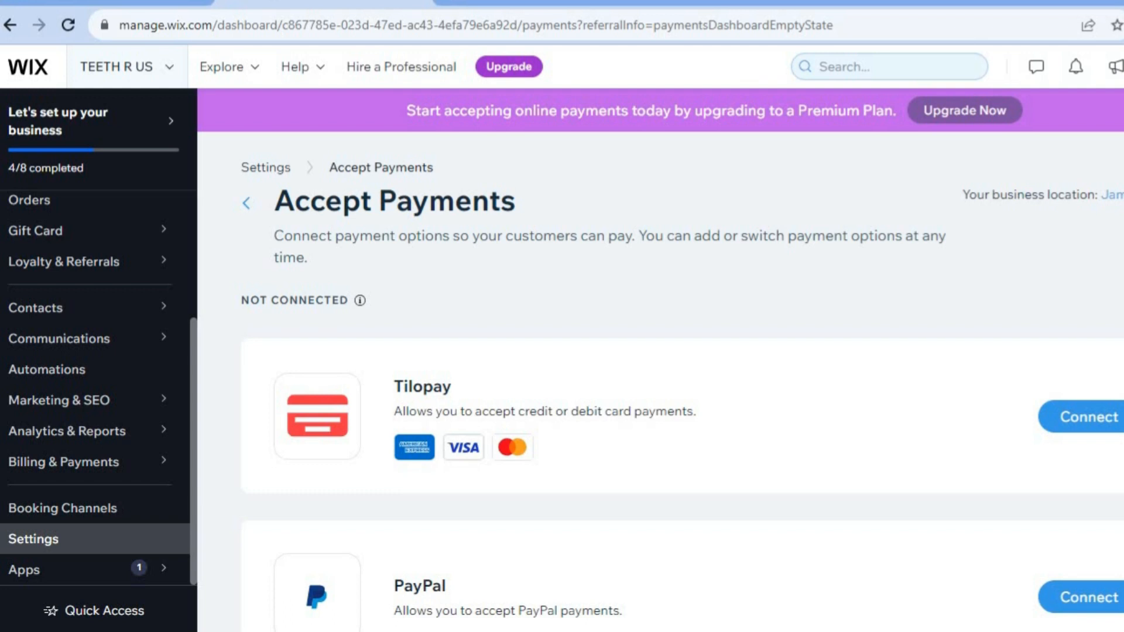
# - Go to the Setup page, start designing the site and choose to customize a designed template
pyautogui.moveTo(192, 429); pyautogui.dragTo(205, 241)
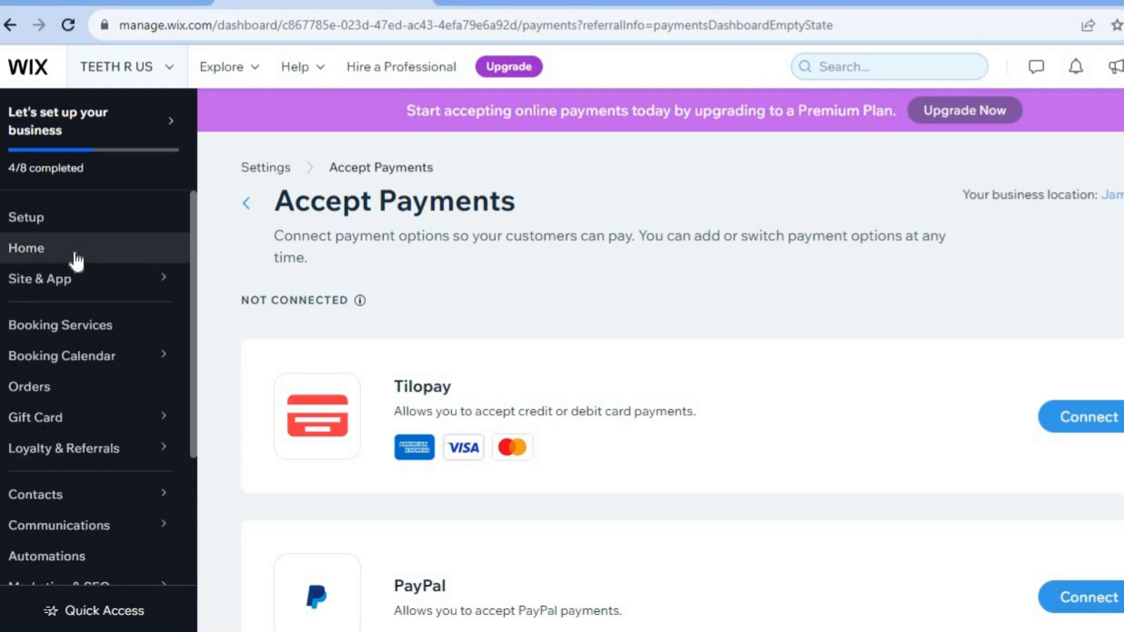
pyautogui.click(51, 225)
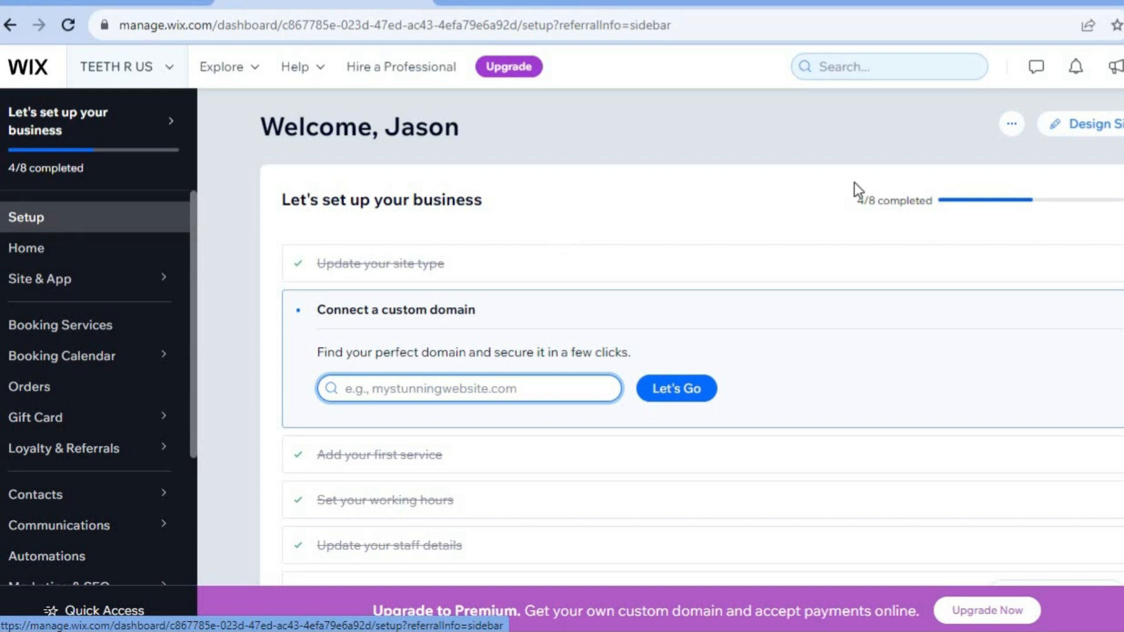
pyautogui.click(1109, 133)
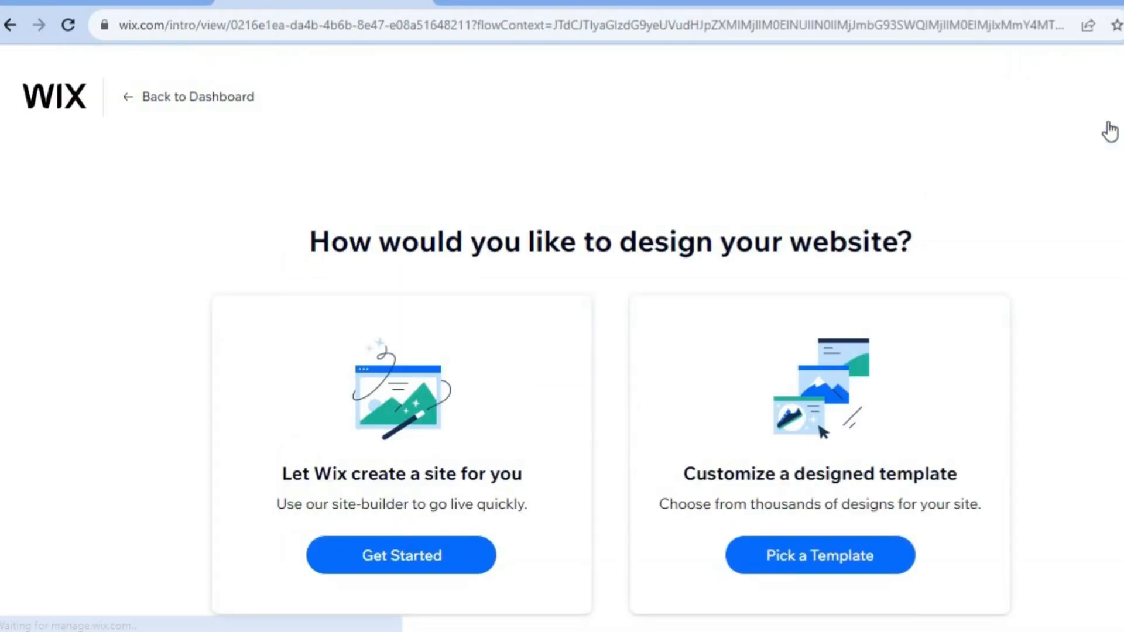
pyautogui.click(814, 559)
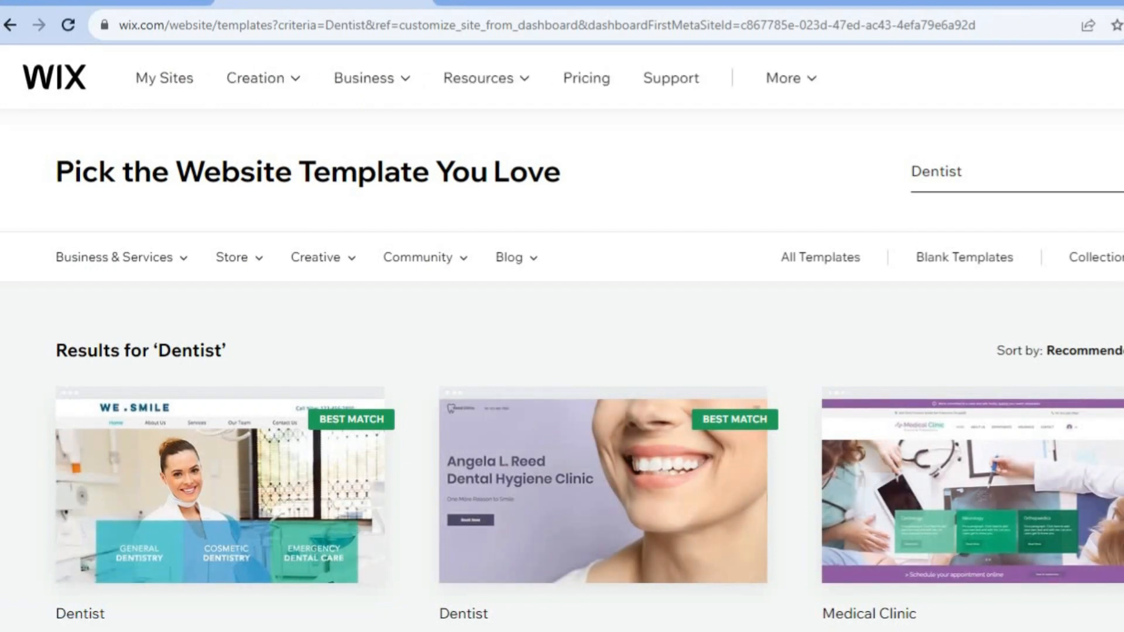
# - Browse the template results for Dentist
pyautogui.scroll(-3, 562, 332)
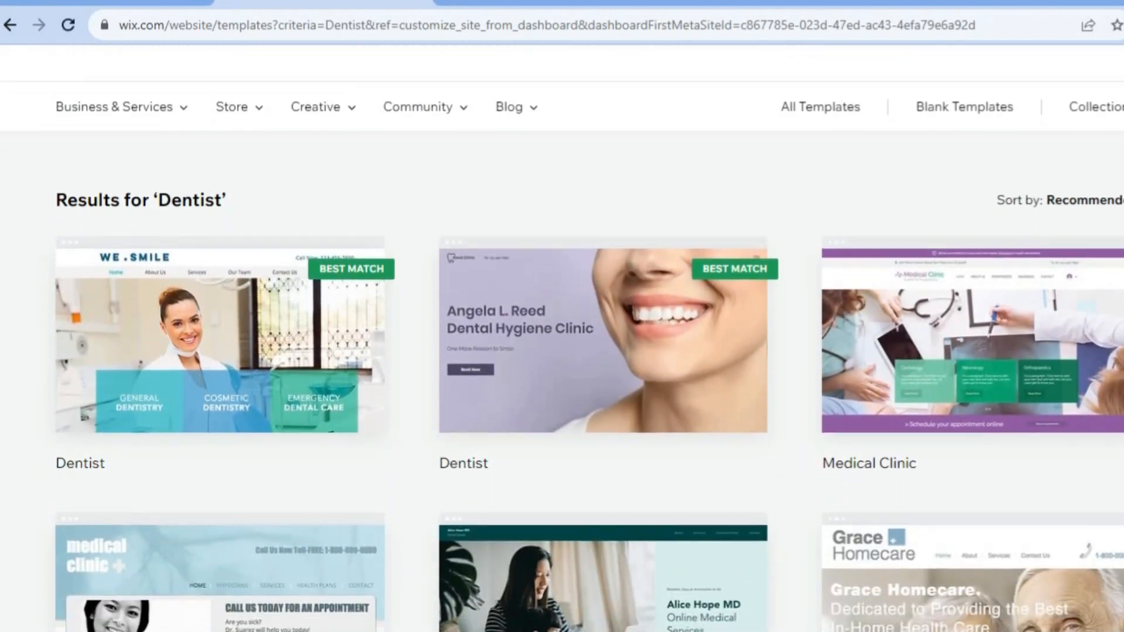
pyautogui.scroll(-2, 562, 332)
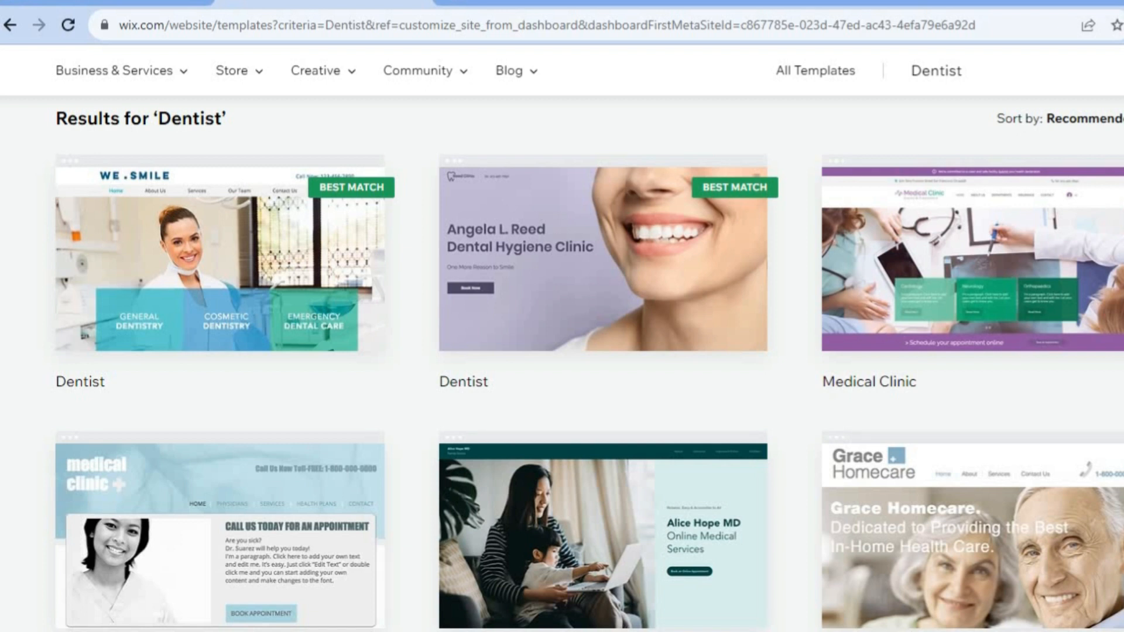
pyautogui.scroll(-2, 589, 363)
pyautogui.scroll(-6, 588, 363)
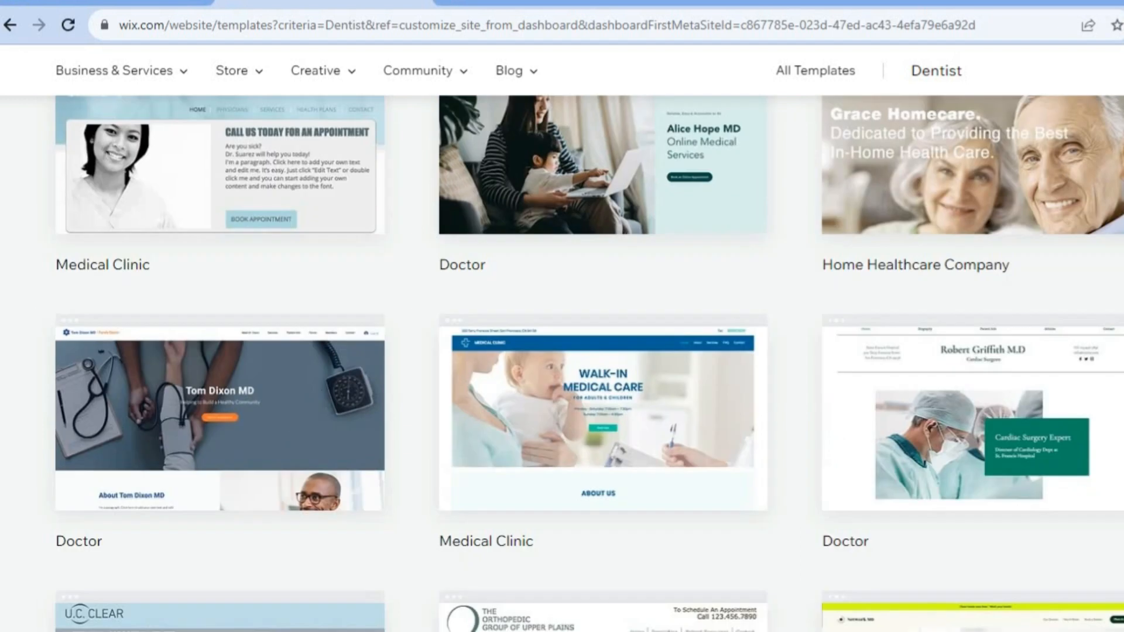
pyautogui.scroll(-9, 562, 351)
pyautogui.scroll(7, 562, 351)
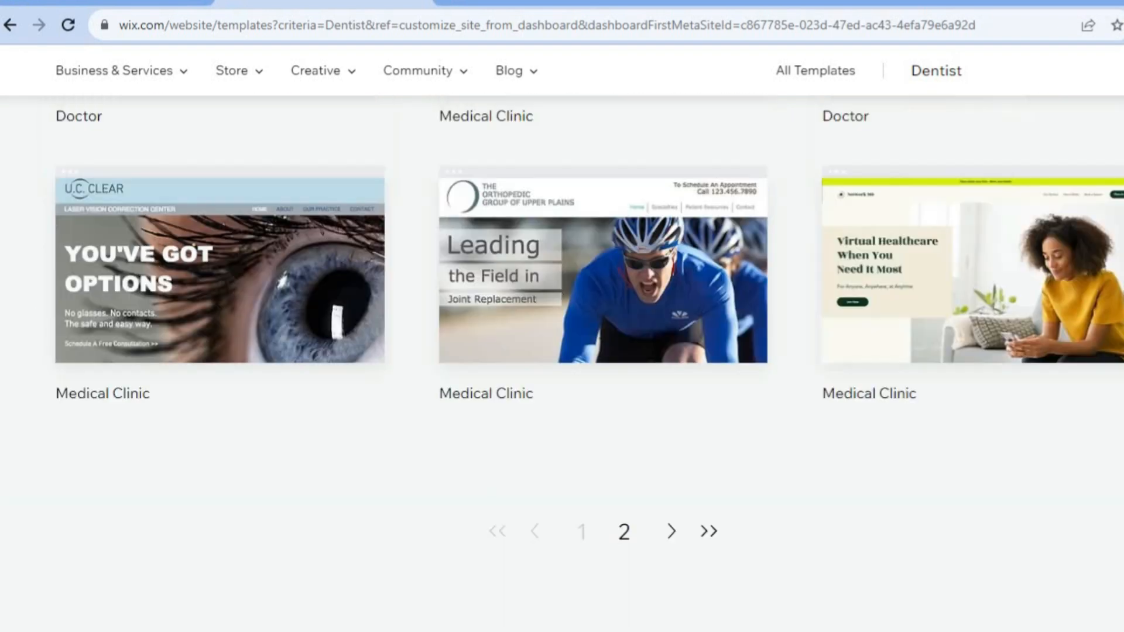
pyautogui.scroll(10, 561, 351)
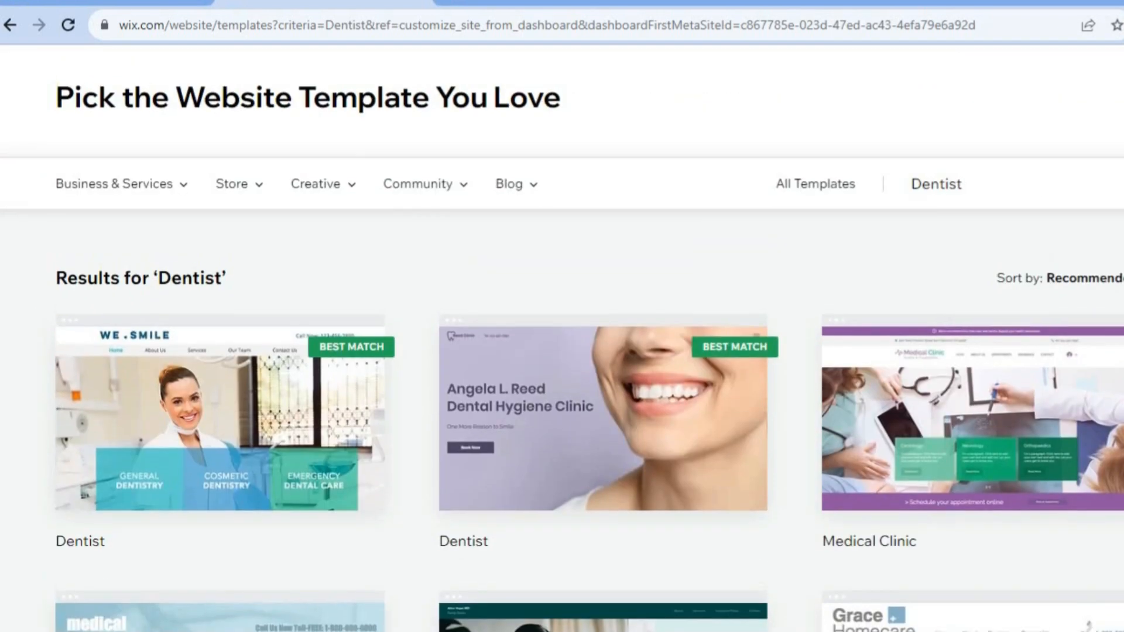
# - Edit the Angela L. Reed Dental Hygiene Clinic dentist template and close the AI site content dialog
pyautogui.moveTo(550, 420)
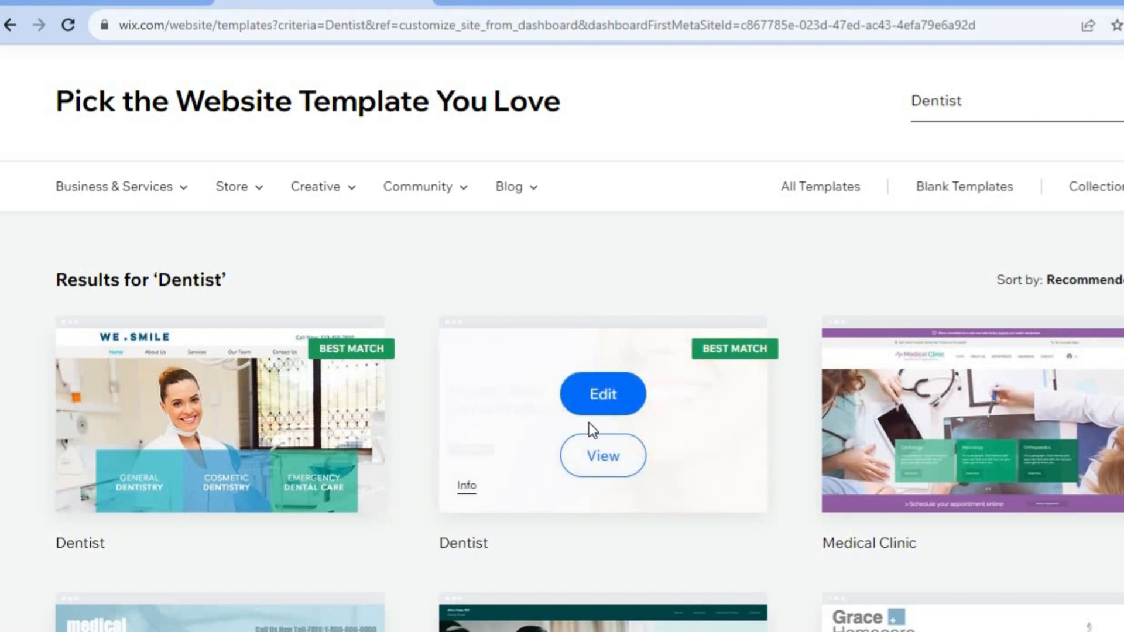
pyautogui.click(595, 388)
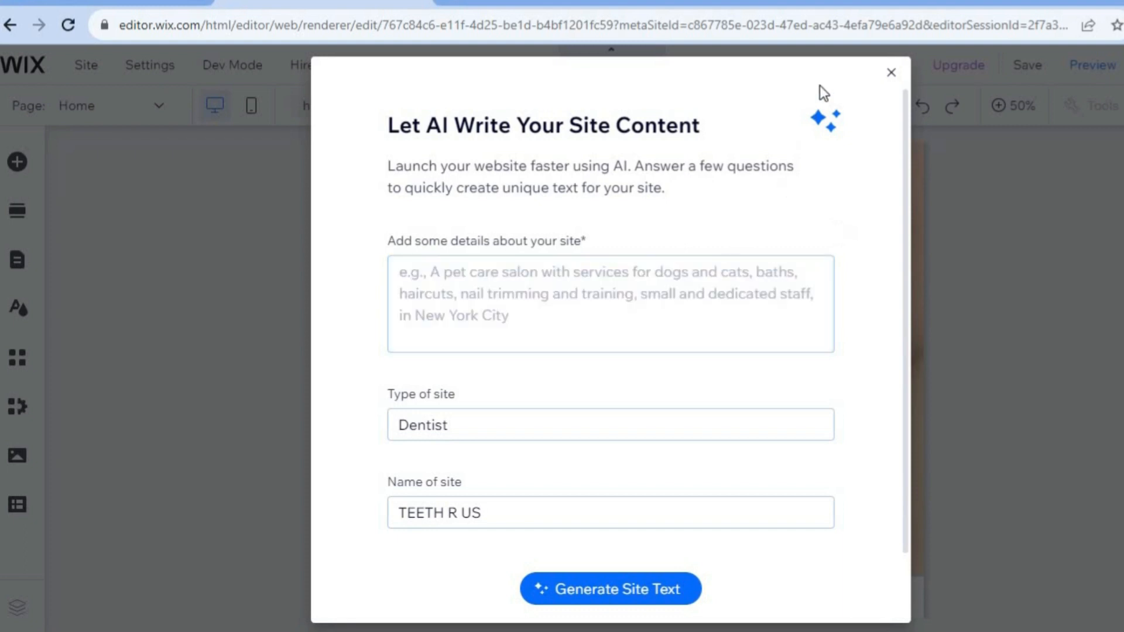
pyautogui.click(889, 76)
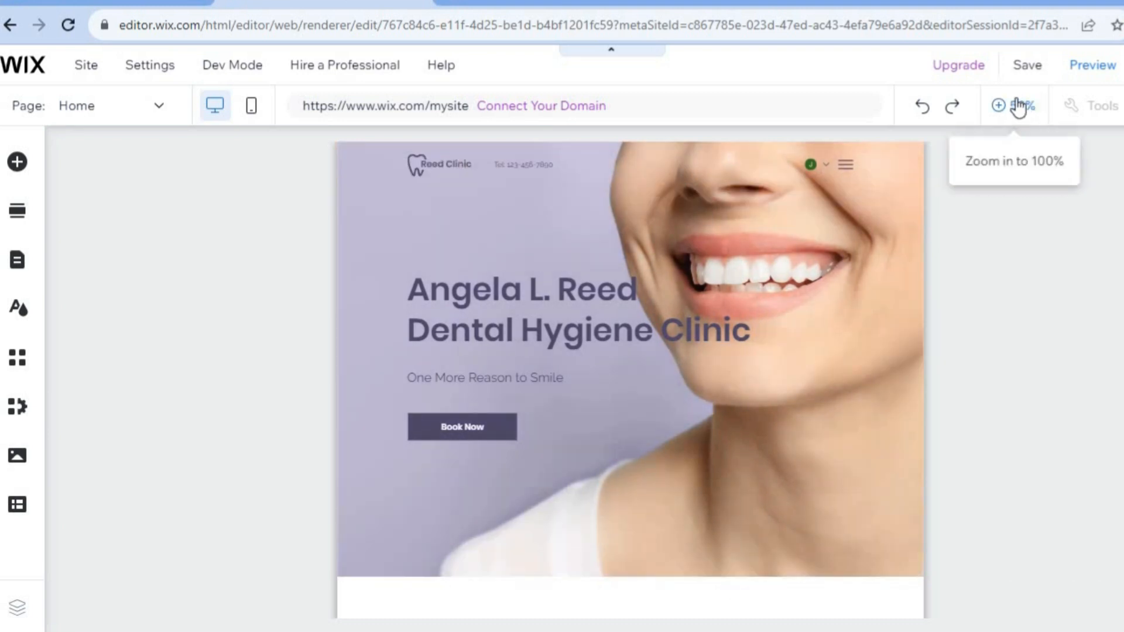
# - Change the header logo button's text from the template name to "TEETH R US"
pyautogui.click(1014, 106)
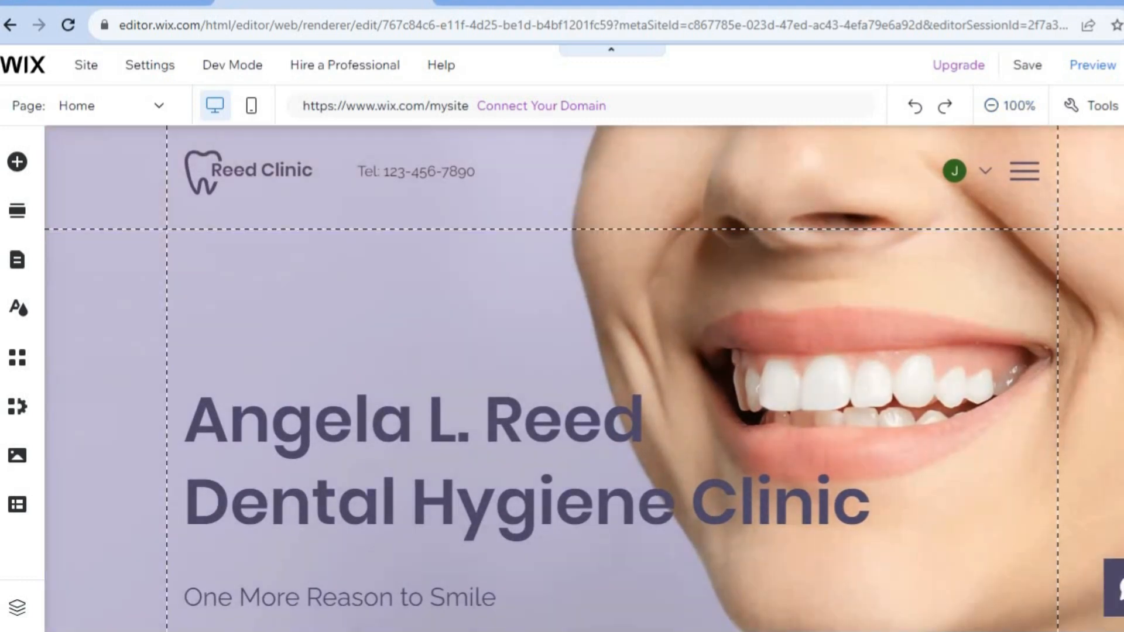
pyautogui.scroll(-15, 584, 378)
pyautogui.scroll(5, 584, 378)
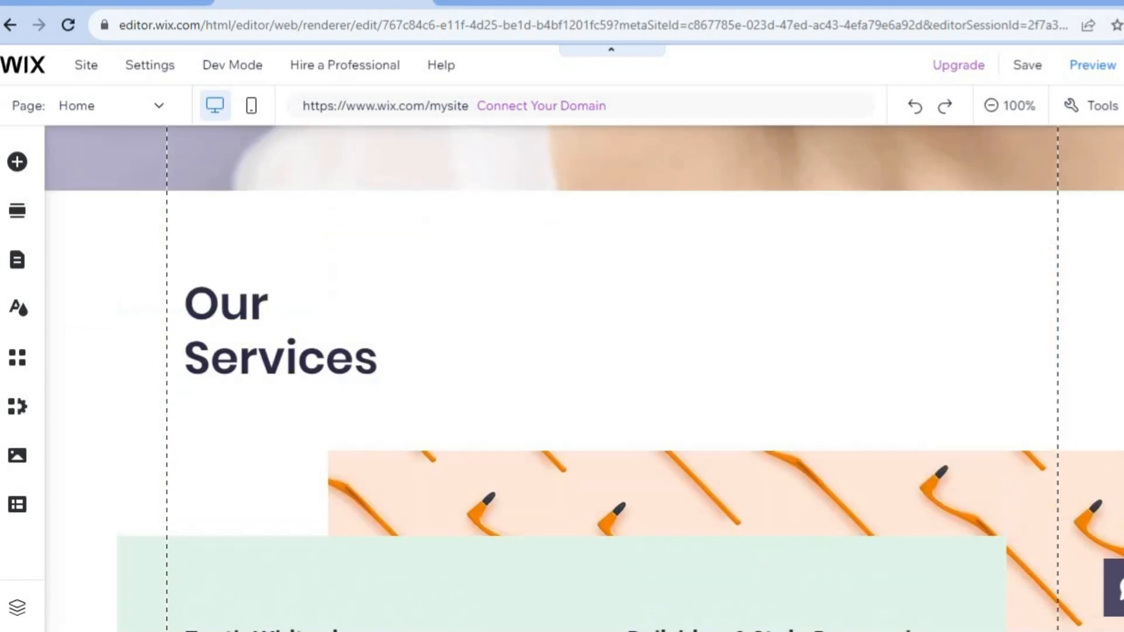
pyautogui.scroll(10, 584, 378)
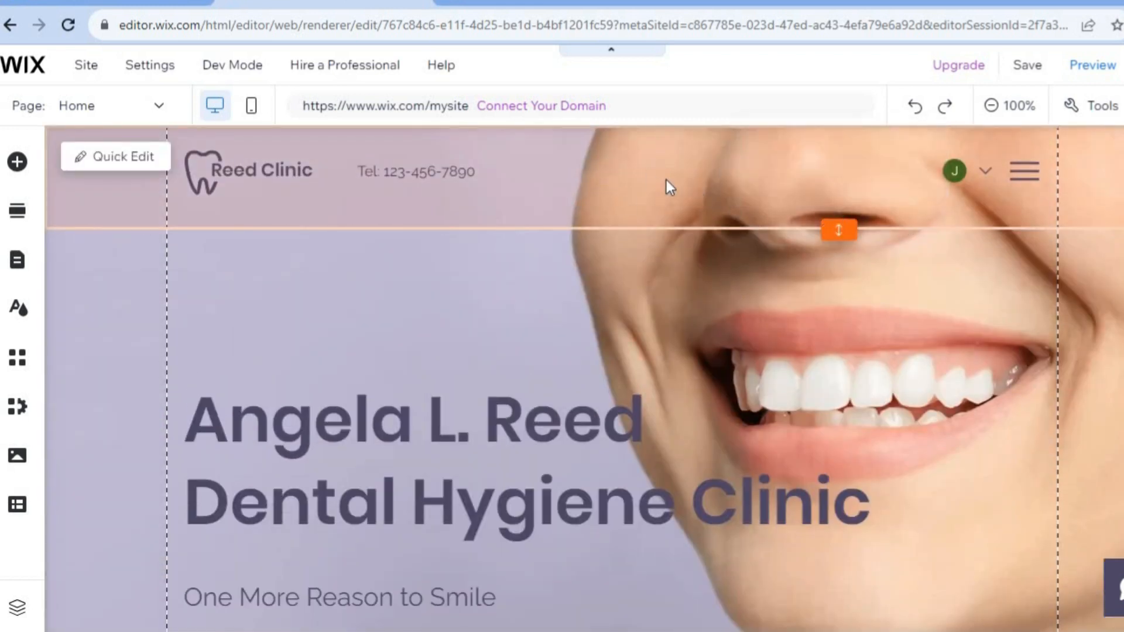
pyautogui.click(684, 173)
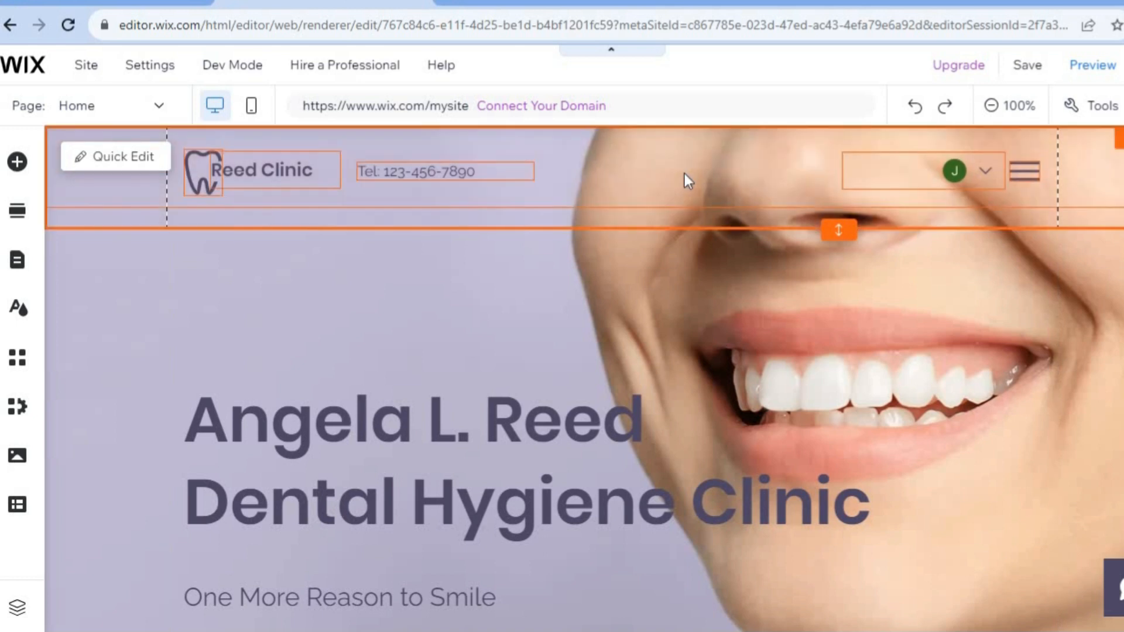
pyautogui.click(267, 165)
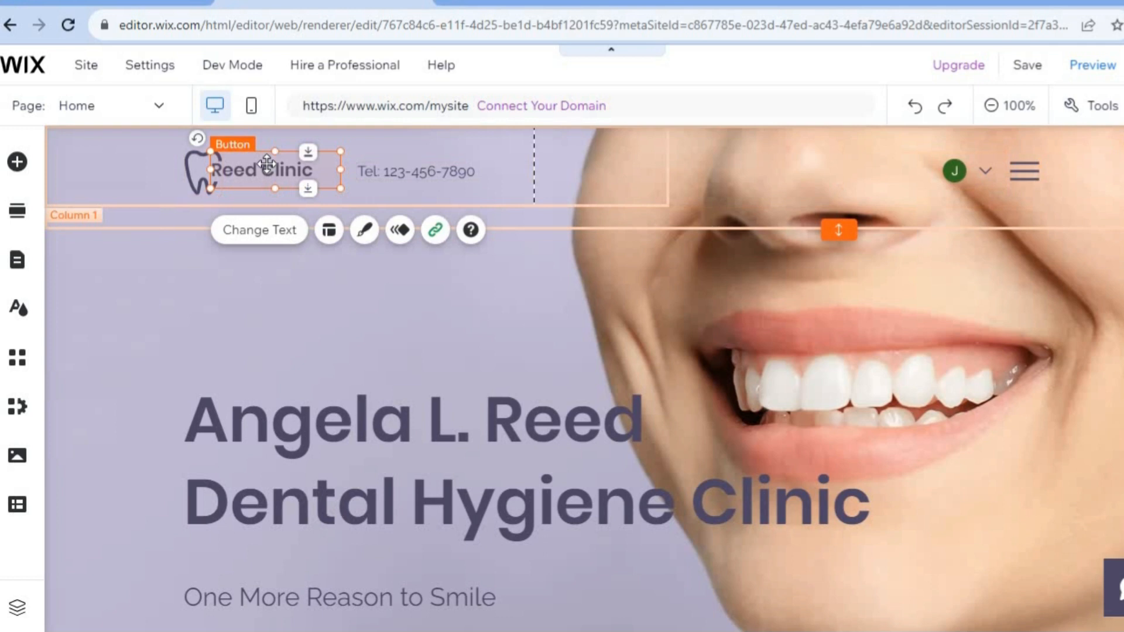
pyautogui.doubleClick(267, 164)
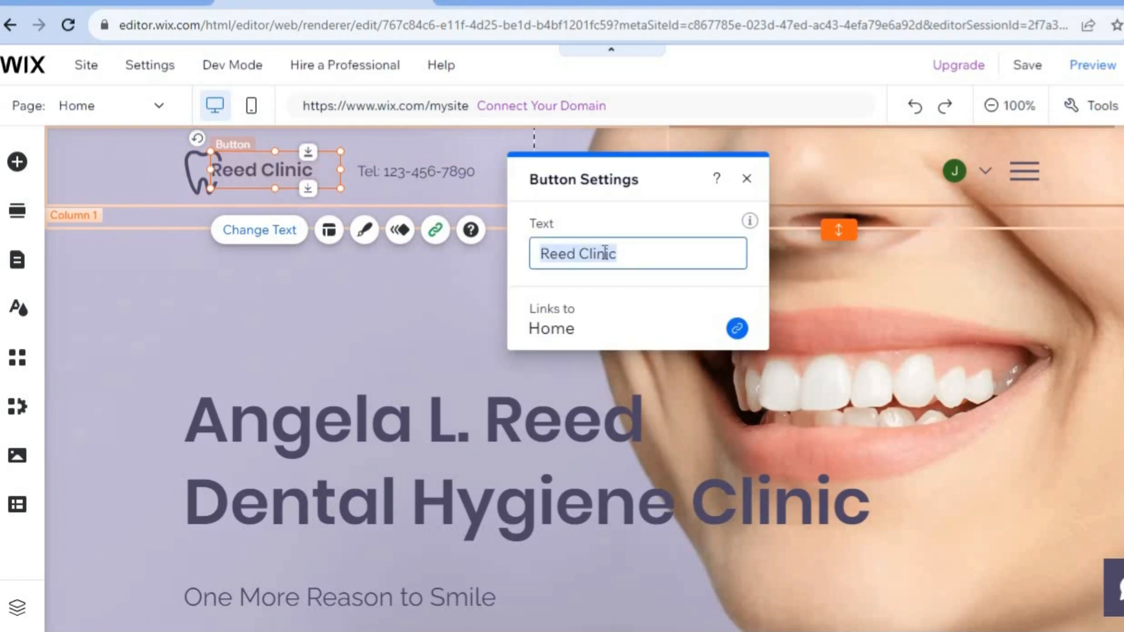
pyautogui.write('TEE')
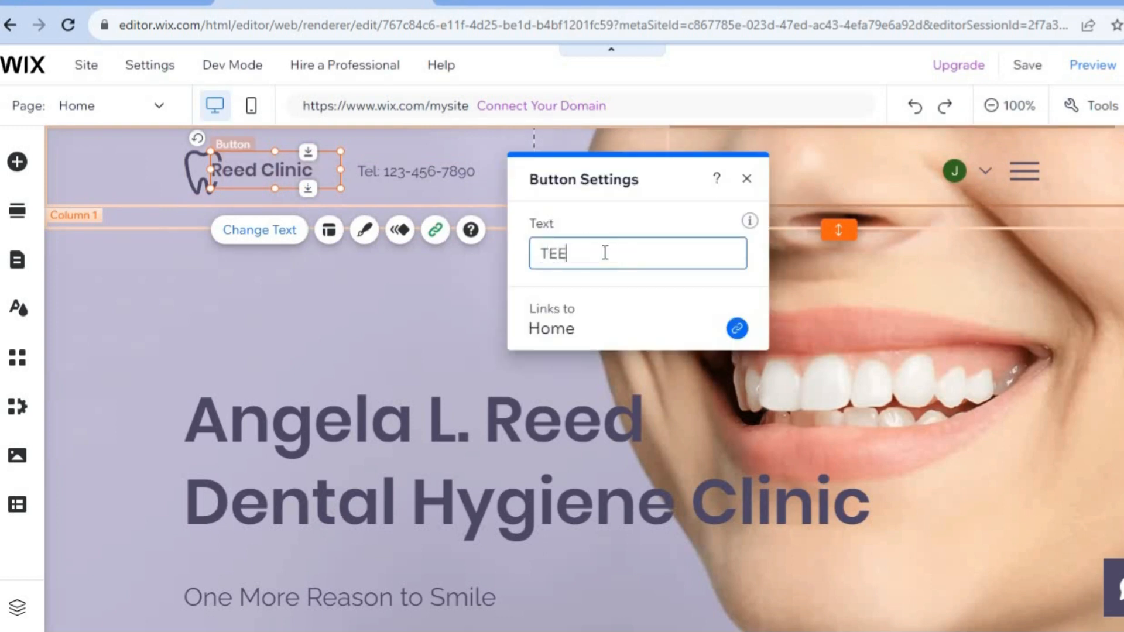
pyautogui.write('TH R US')
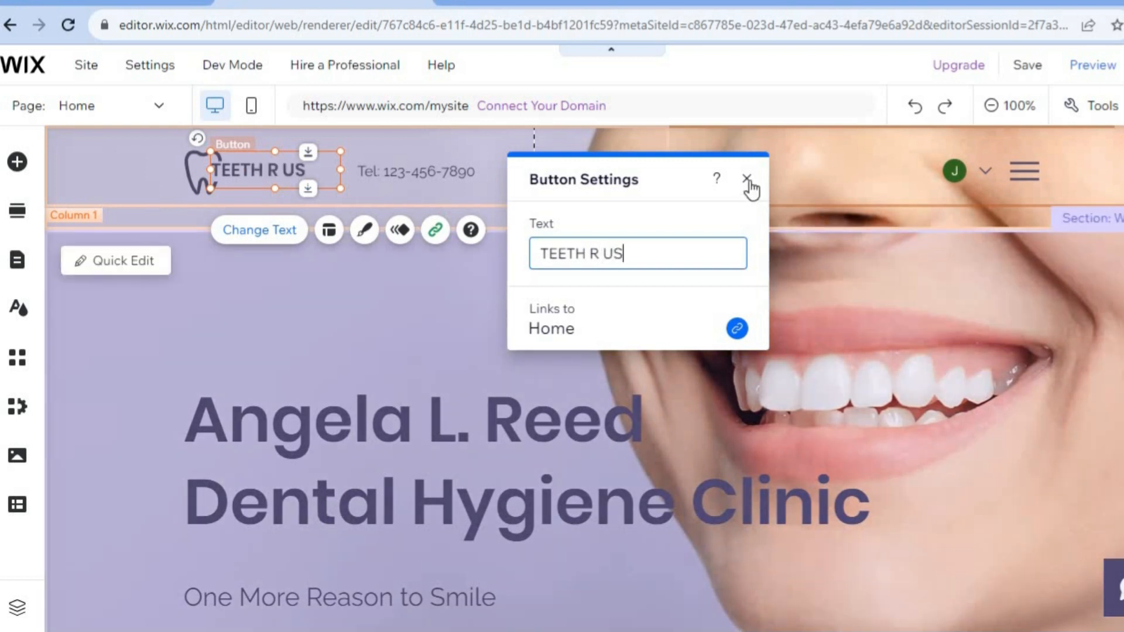
pyautogui.click(748, 179)
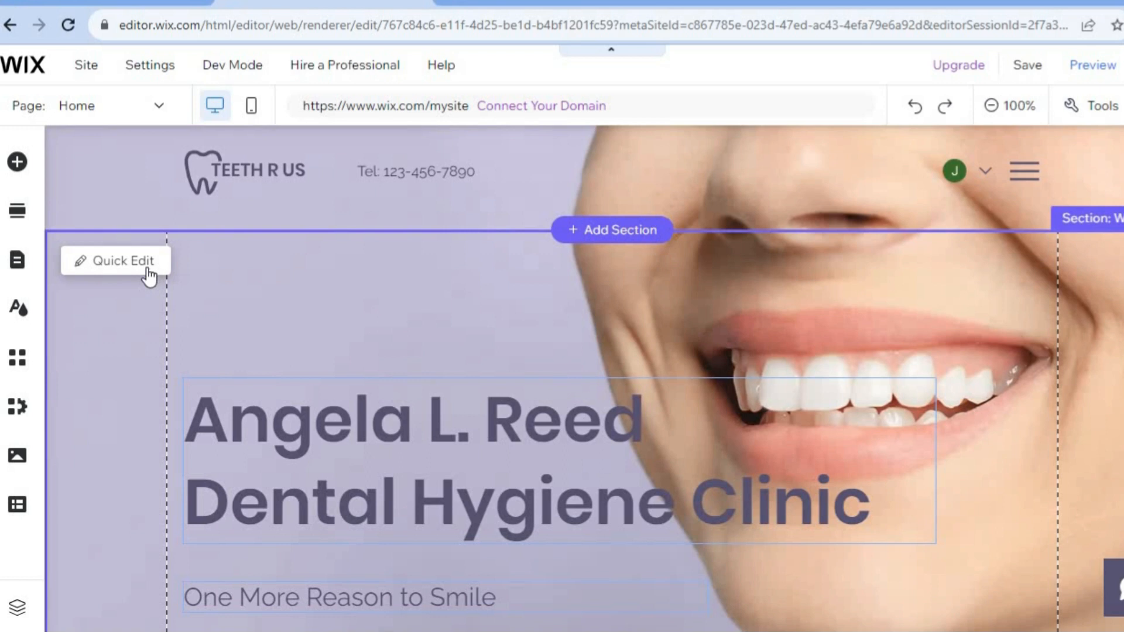
# - Review the welcome section's content in Quick Edit and open the Book Now button's link settings
pyautogui.click(123, 261)
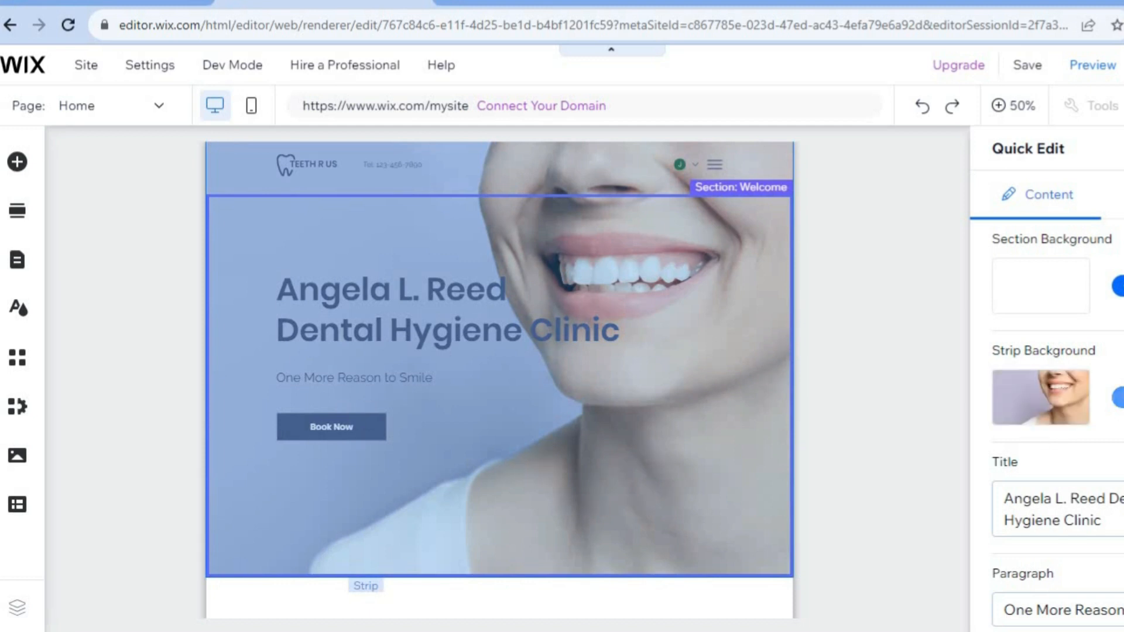
pyautogui.scroll(-3, 1054, 422)
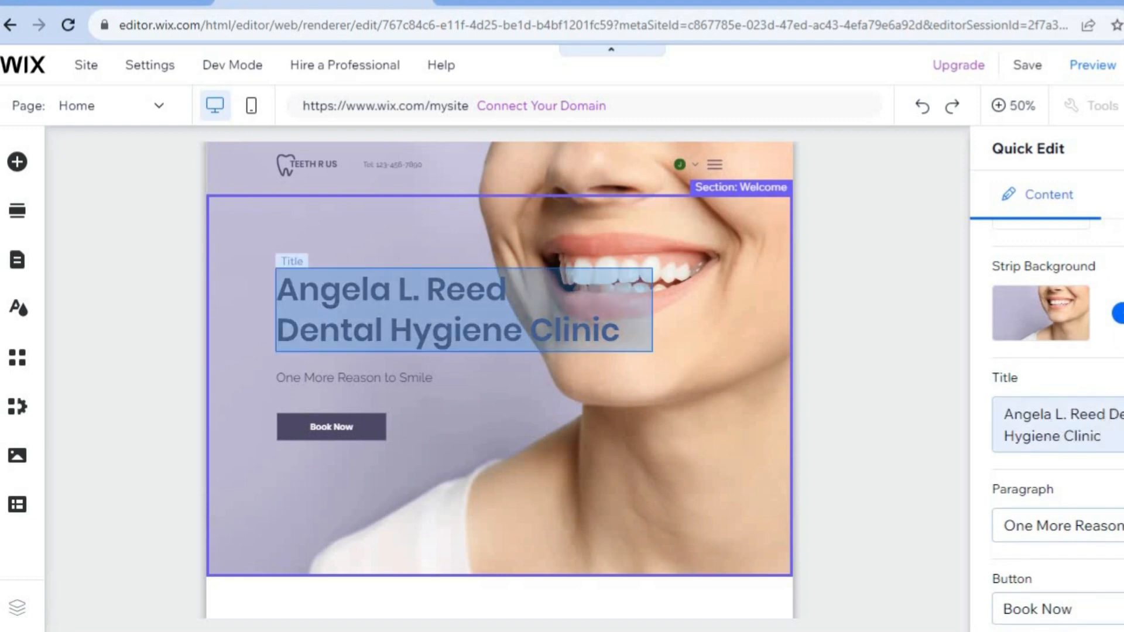
pyautogui.scroll(-1, 1066, 497)
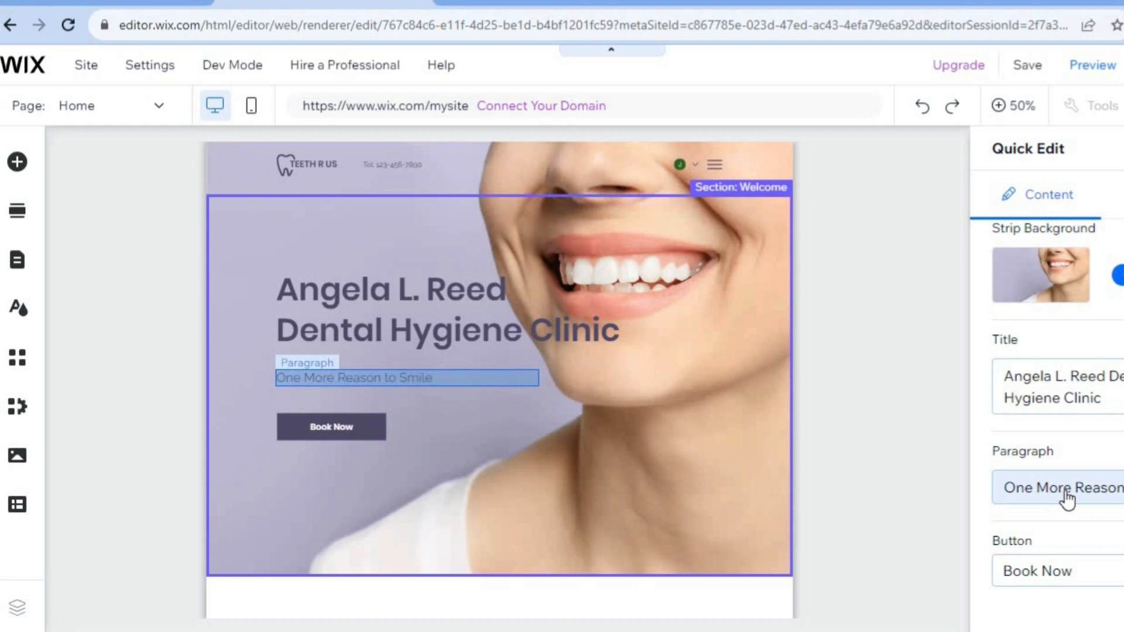
pyautogui.click(1053, 558)
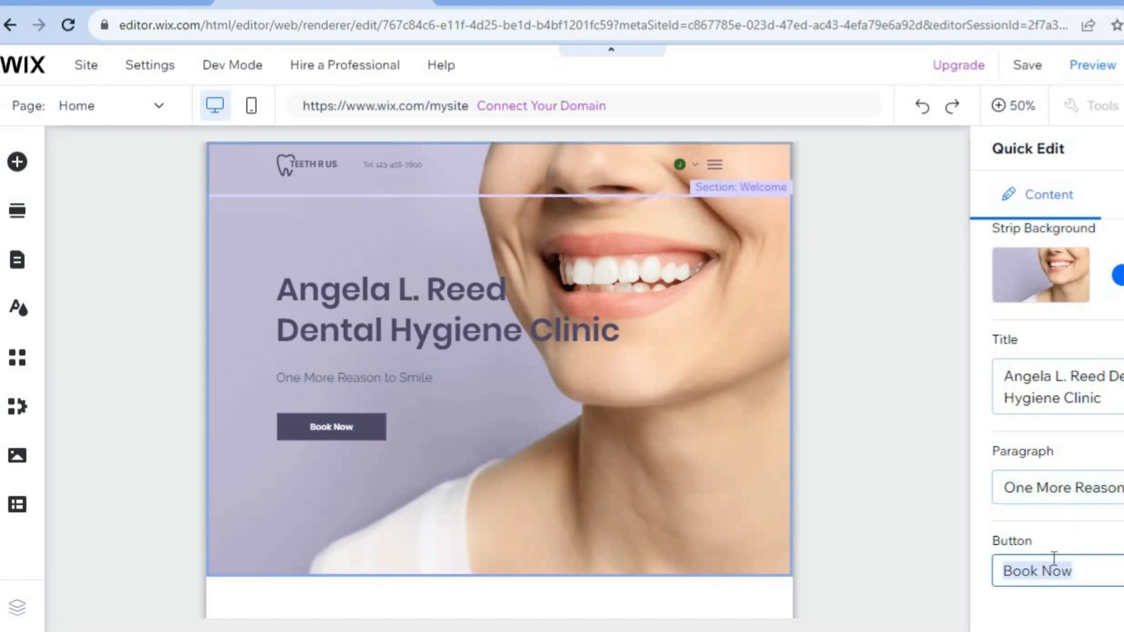
pyautogui.click(1122, 571)
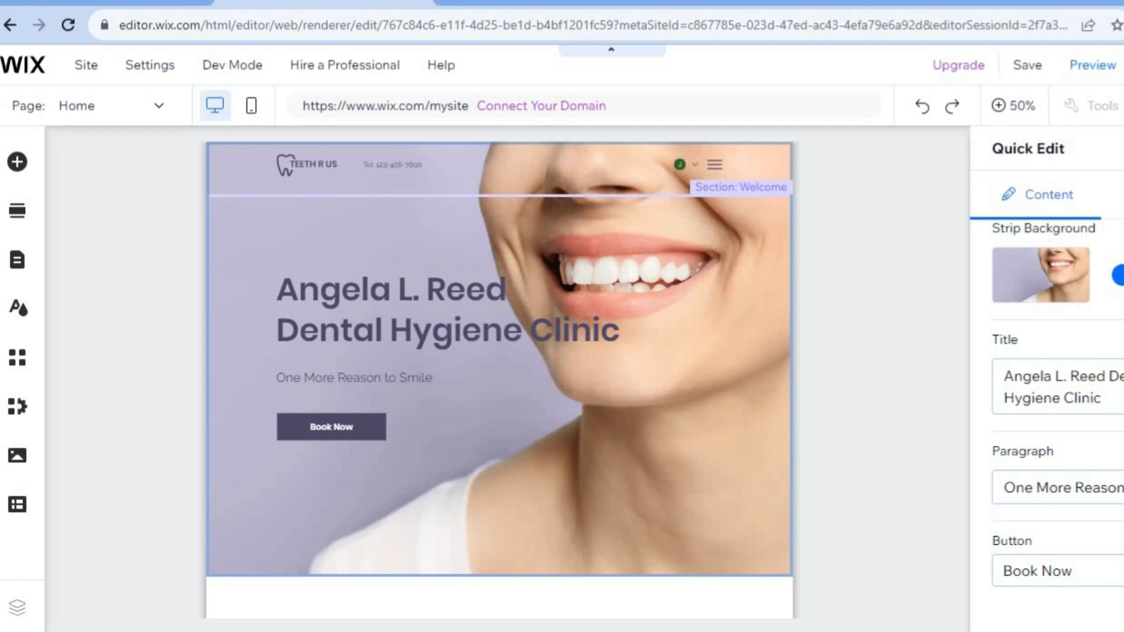
pyautogui.click(1122, 571)
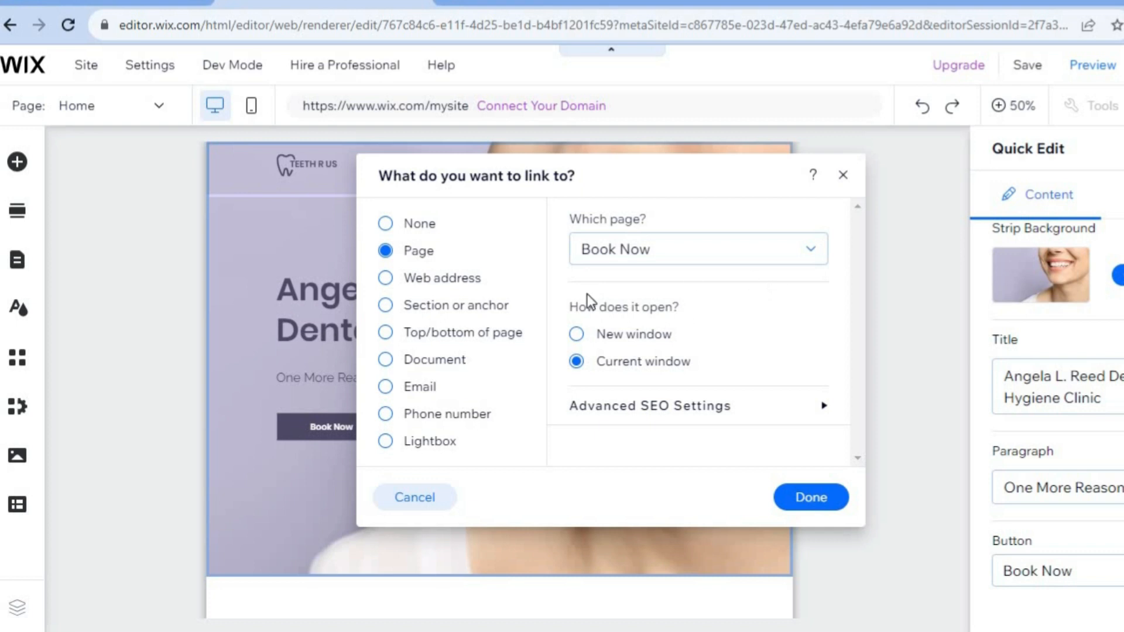
pyautogui.click(841, 176)
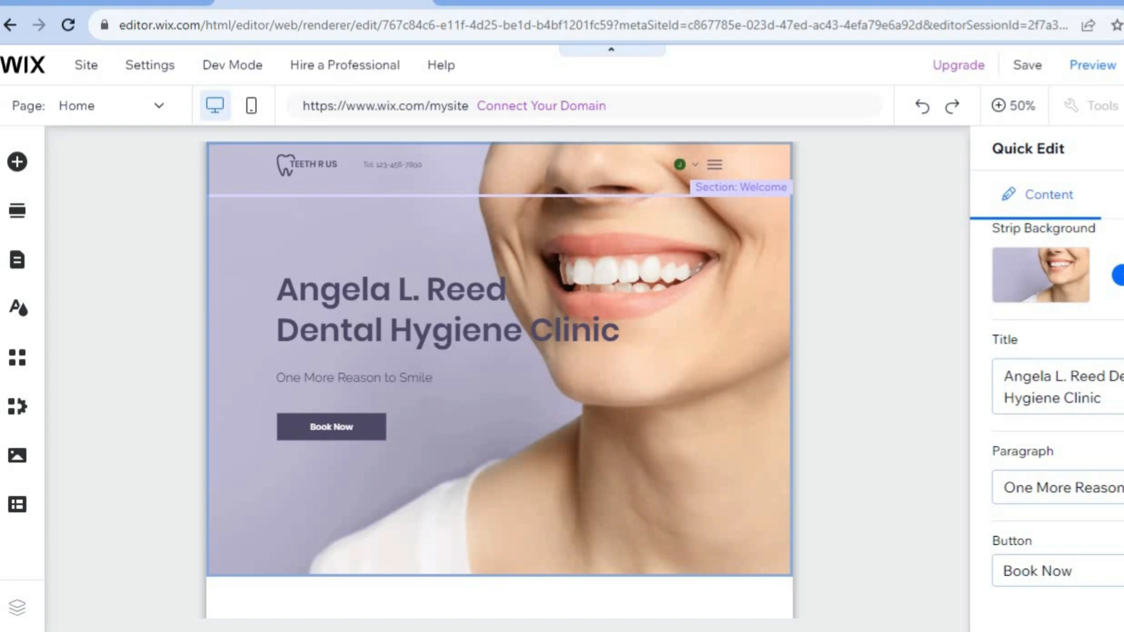
pyautogui.click(613, 245)
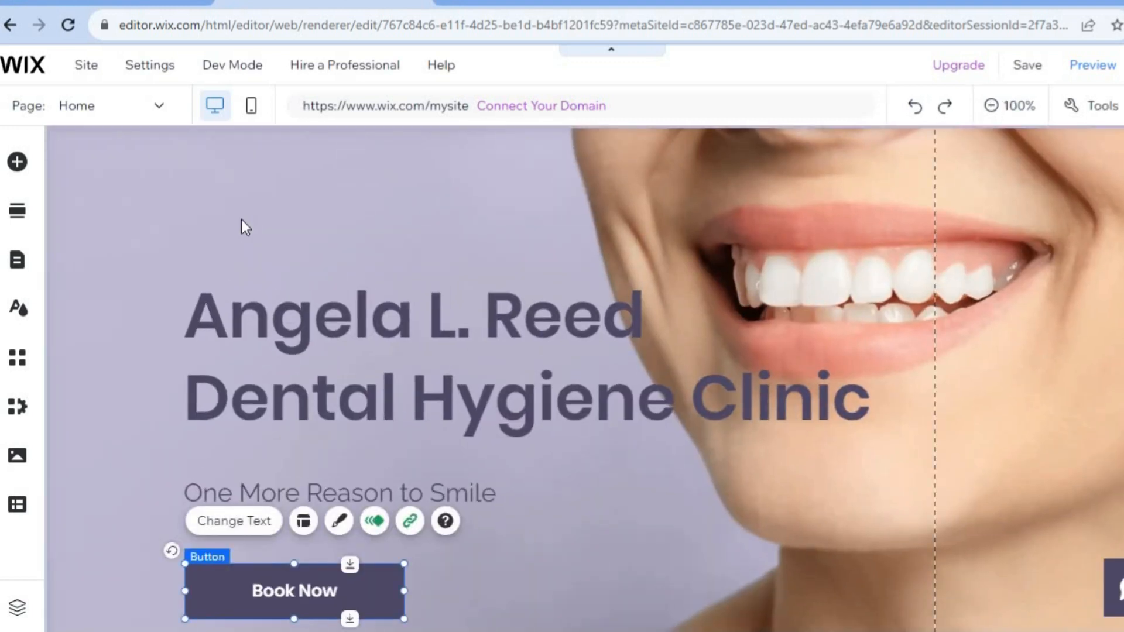
# - Add the "New Collection" promotion lightbox from the Interactive elements
pyautogui.click(19, 163)
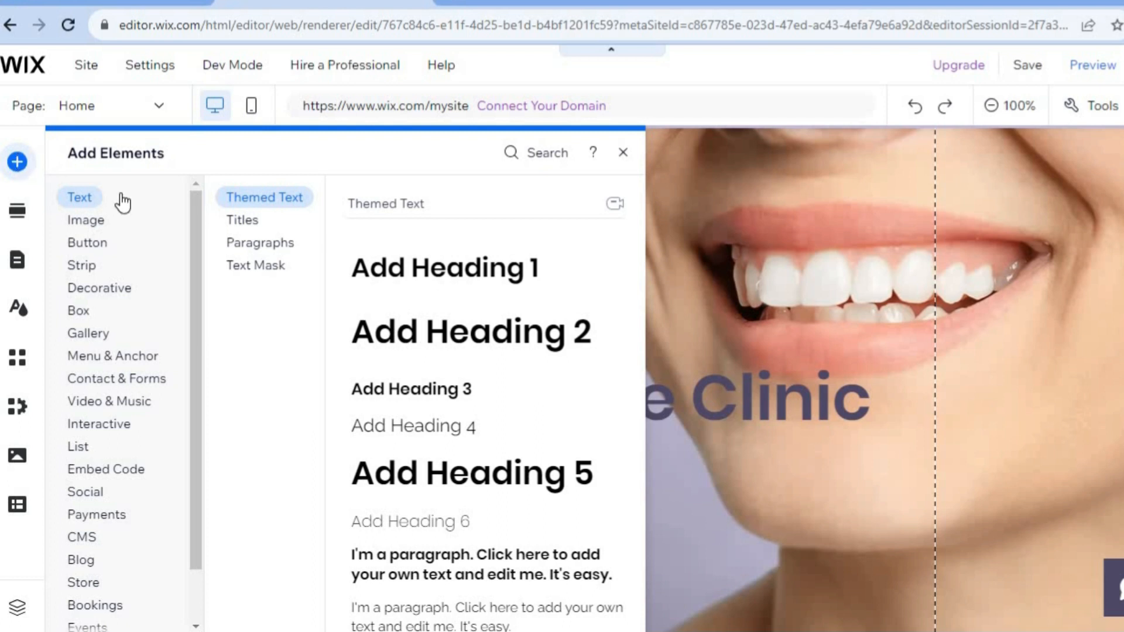
pyautogui.click(99, 220)
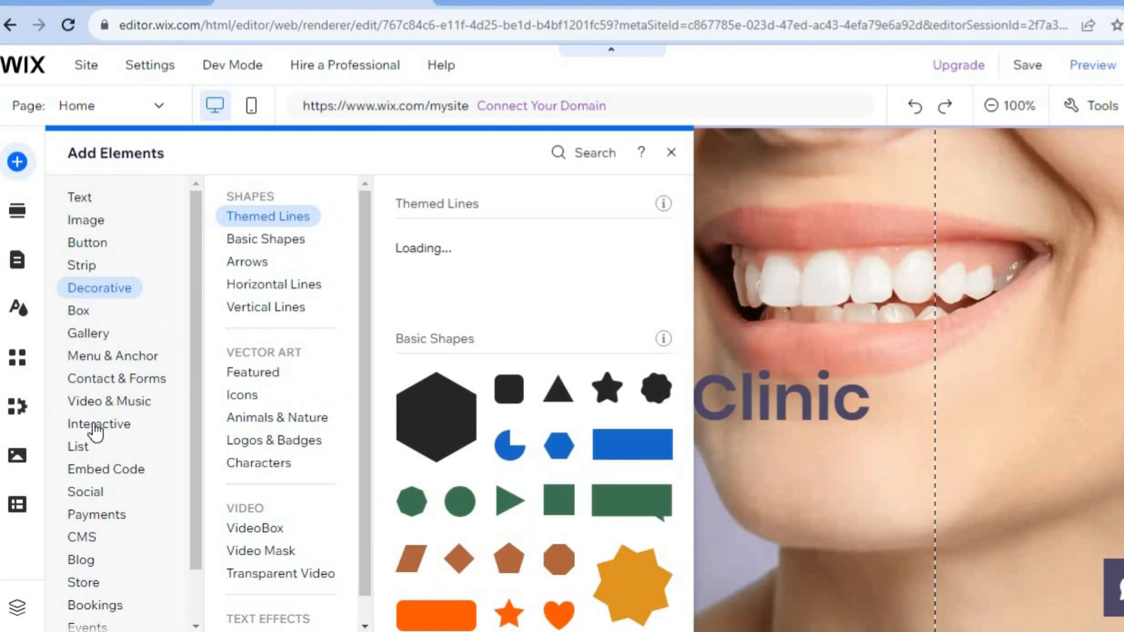
pyautogui.moveTo(130, 439)
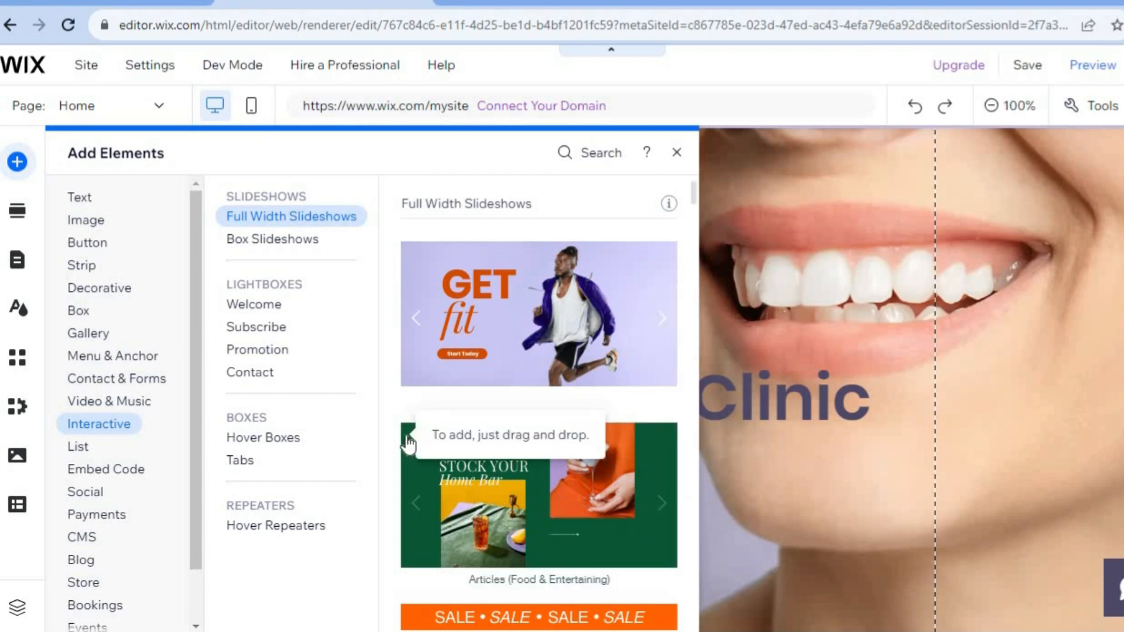
pyautogui.click(269, 307)
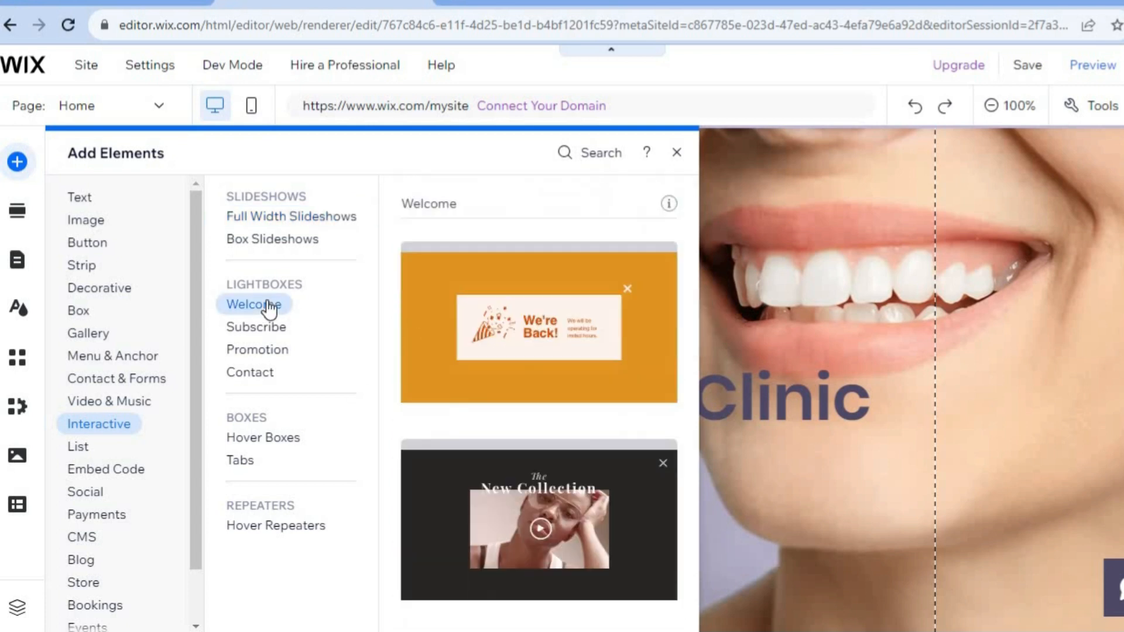
pyautogui.click(278, 327)
pyautogui.click(269, 310)
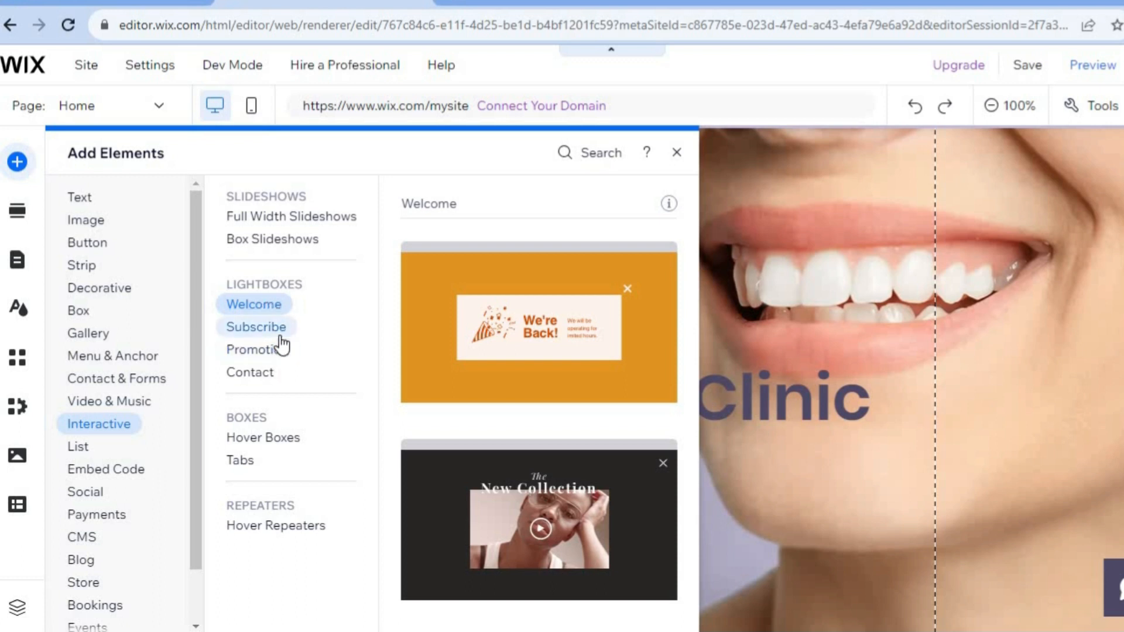
pyautogui.click(279, 335)
pyautogui.click(280, 350)
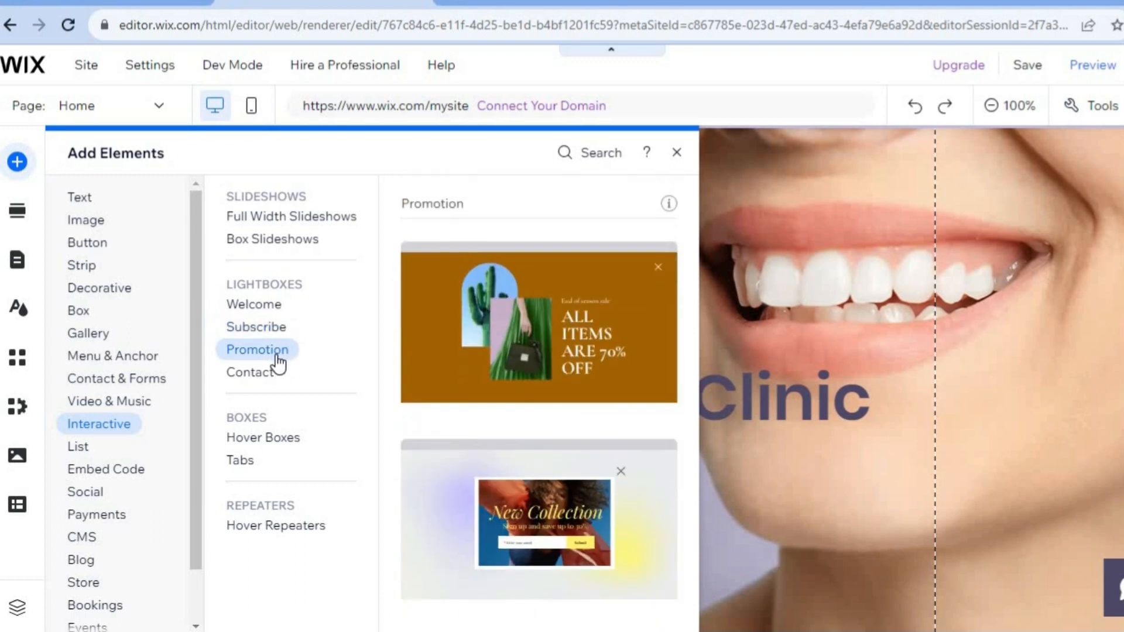
pyautogui.click(266, 382)
pyautogui.click(265, 356)
pyautogui.click(528, 511)
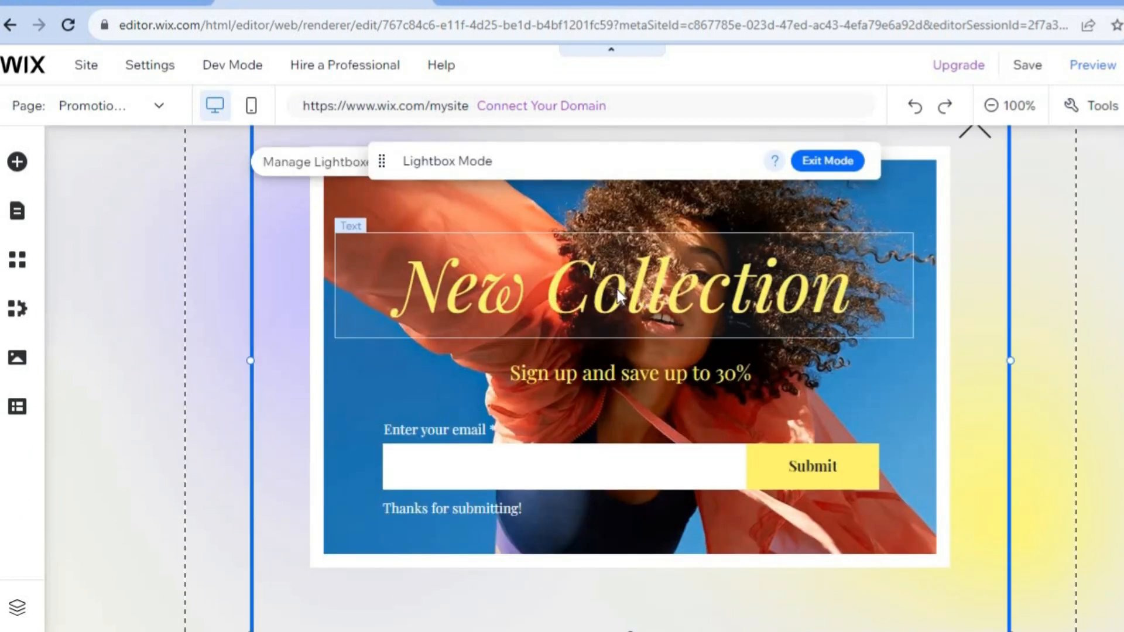
# - Select the lightbox's heading, subtitle and signup form in turn, then exit Lightbox Mode
pyautogui.click(658, 290)
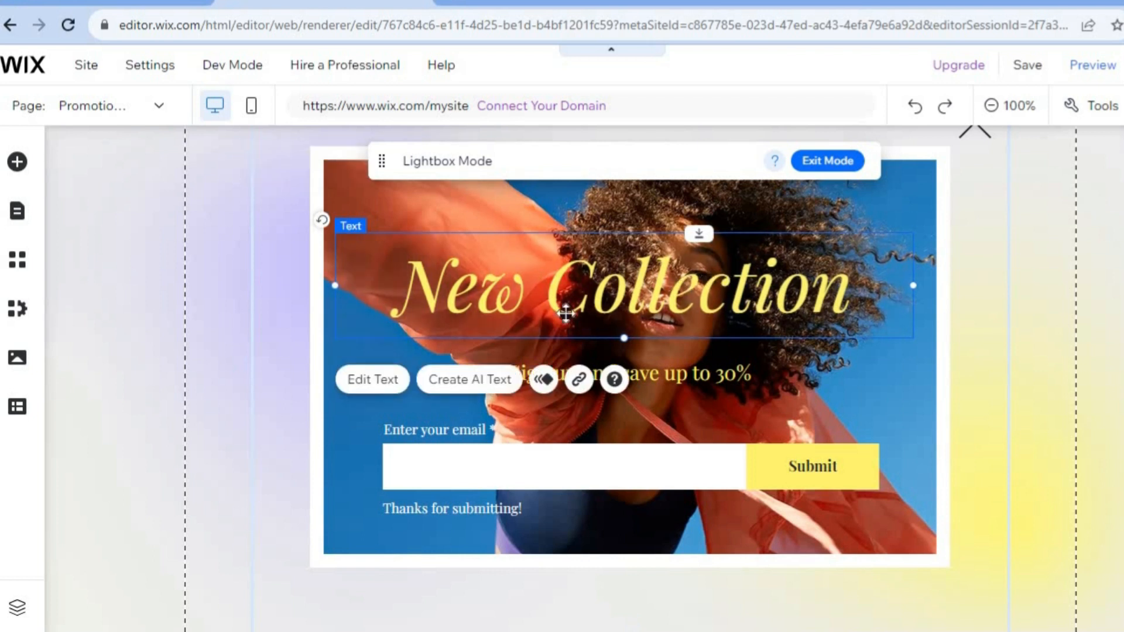
pyautogui.click(355, 381)
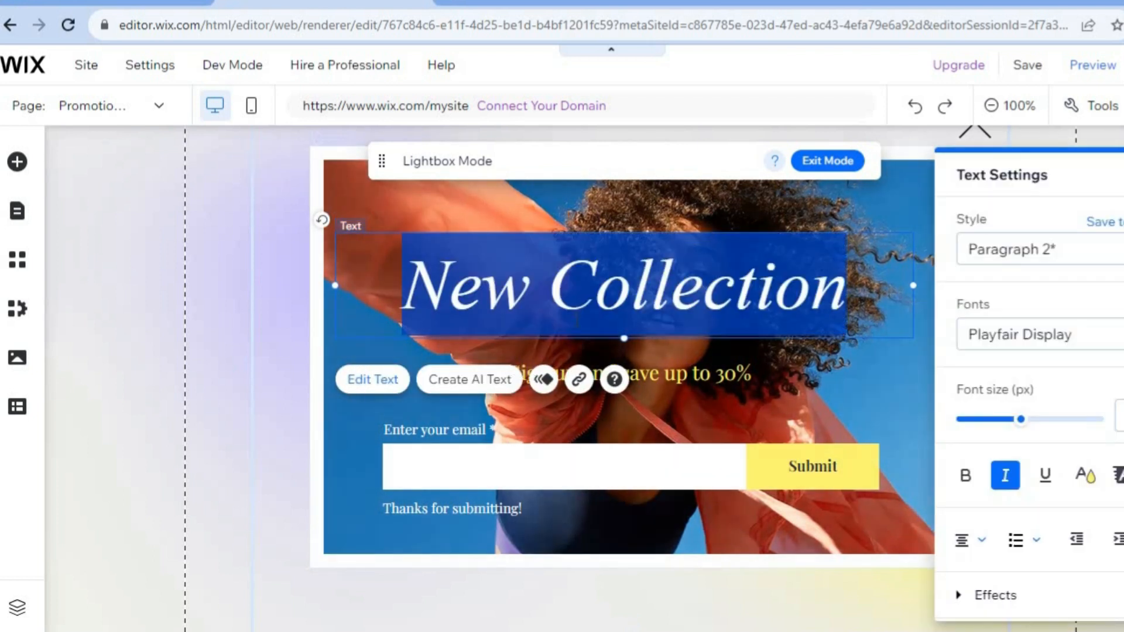
pyautogui.click(743, 373)
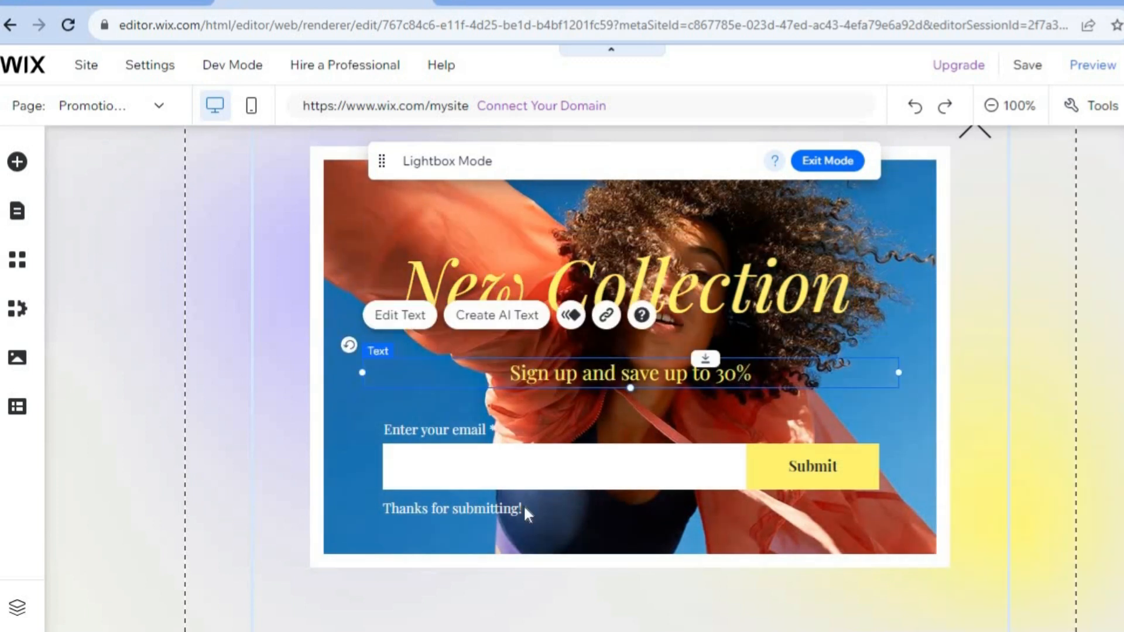
pyautogui.click(575, 427)
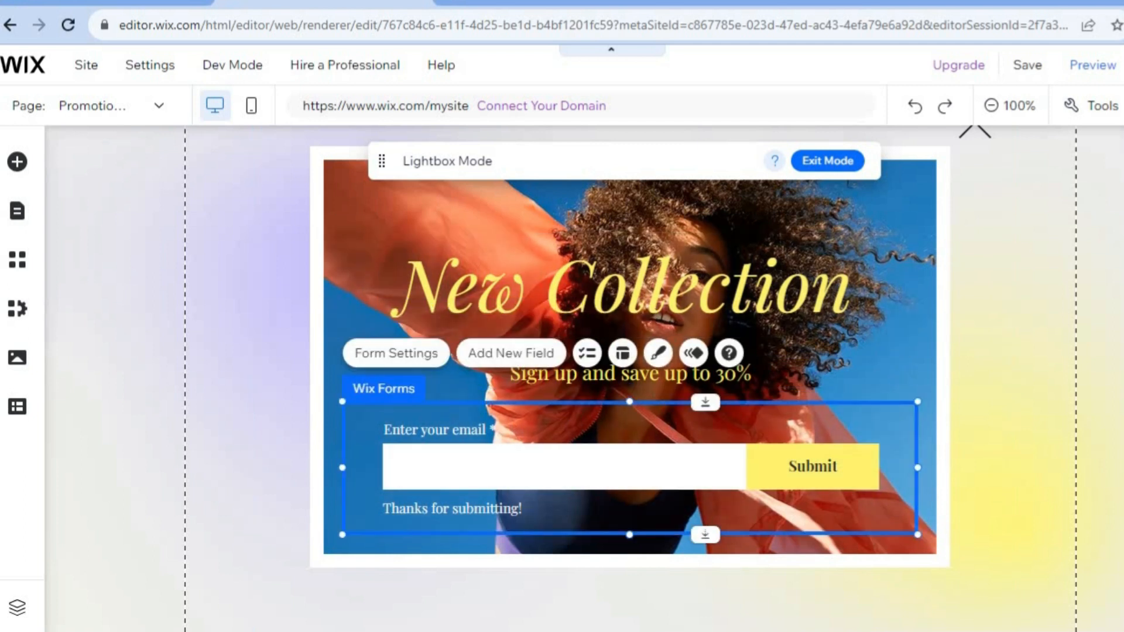
pyautogui.scroll(1, 629, 378)
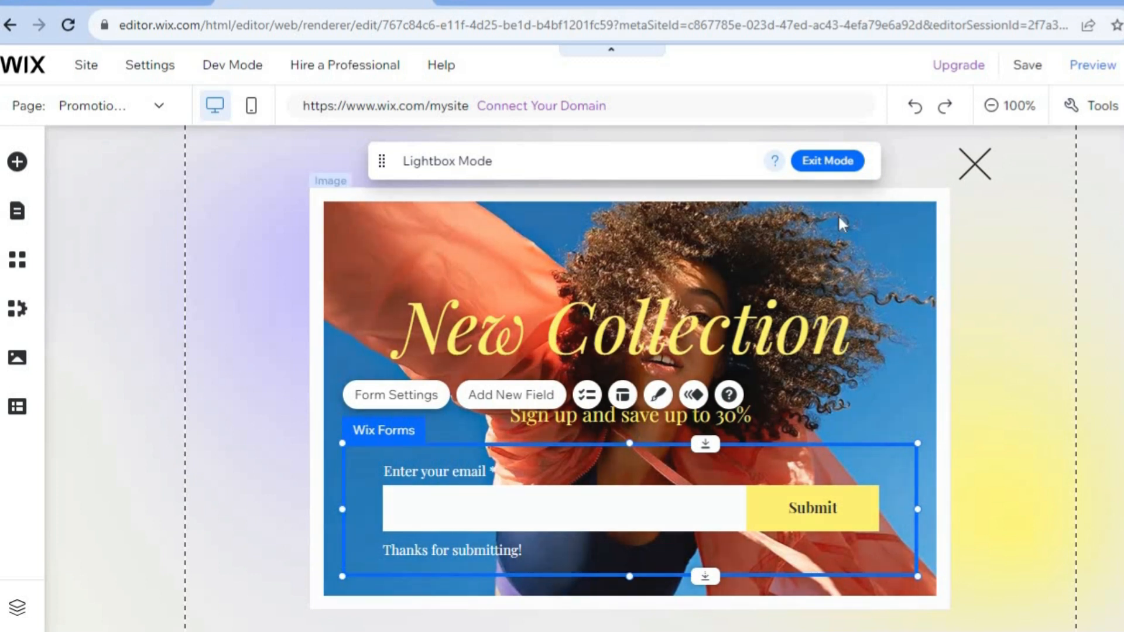
pyautogui.click(839, 162)
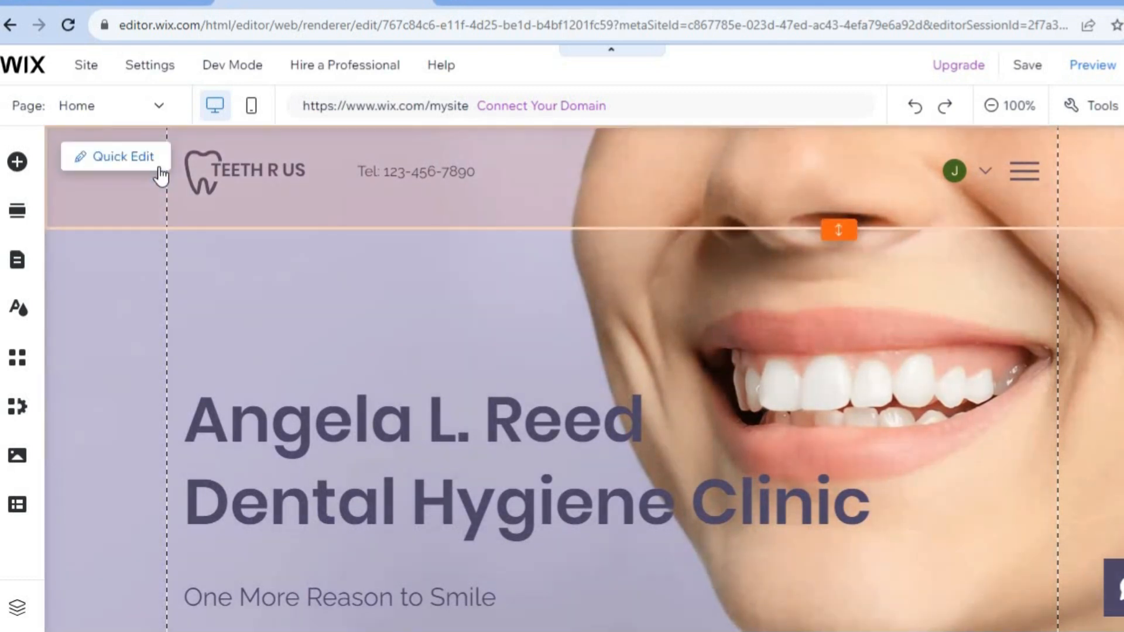
# - Open the Book Now page and review its list of bookable services
pyautogui.click(139, 108)
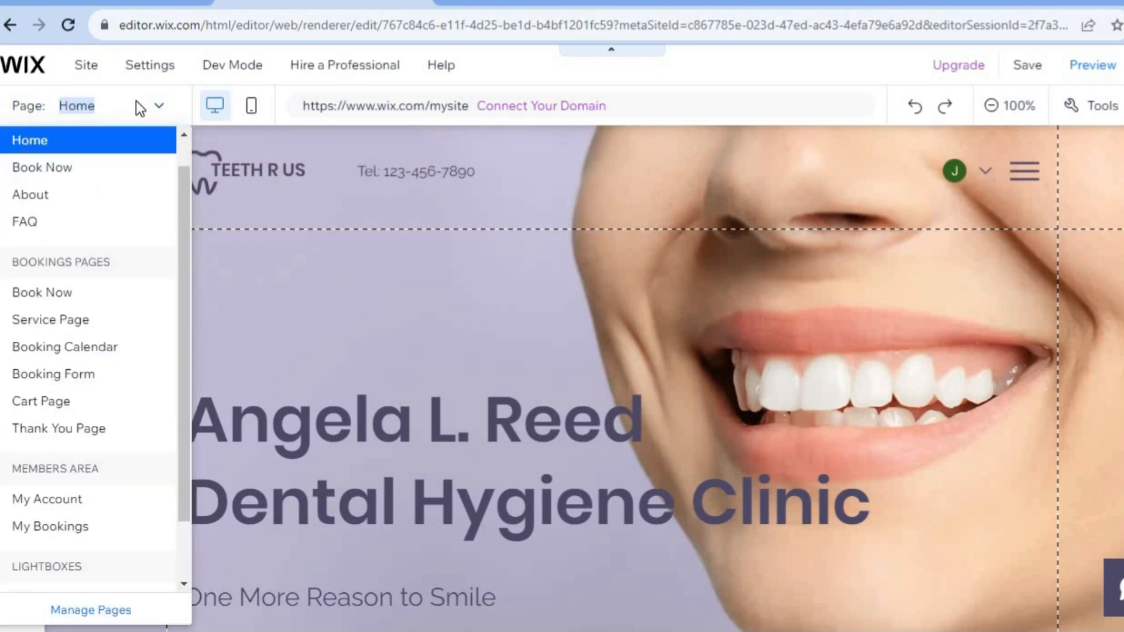
pyautogui.click(97, 169)
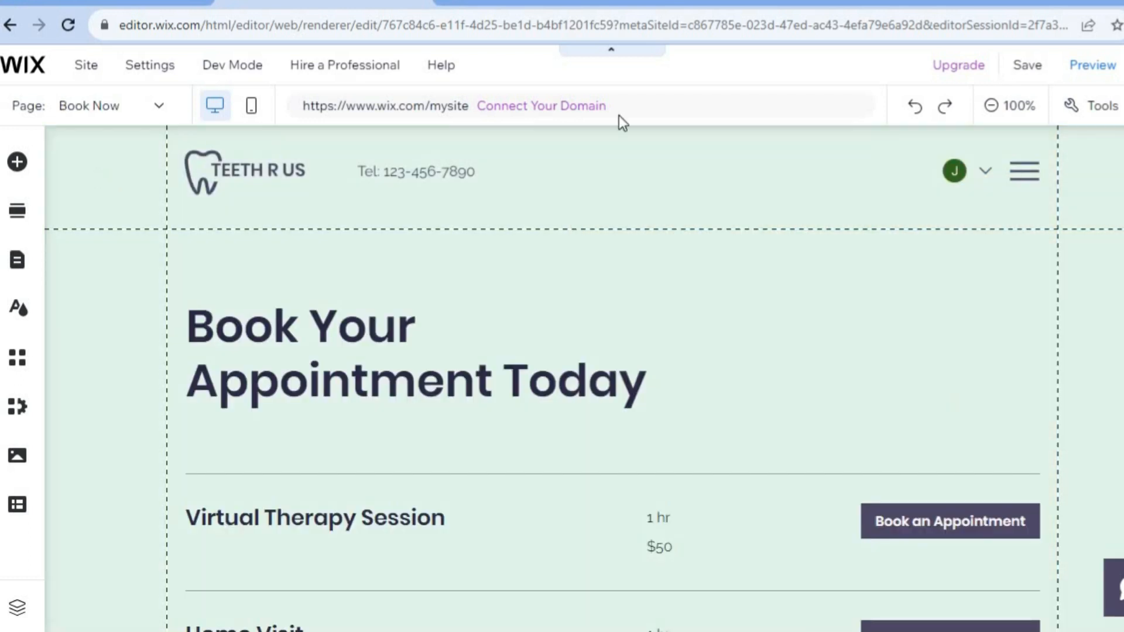
pyautogui.scroll(-6, 585, 375)
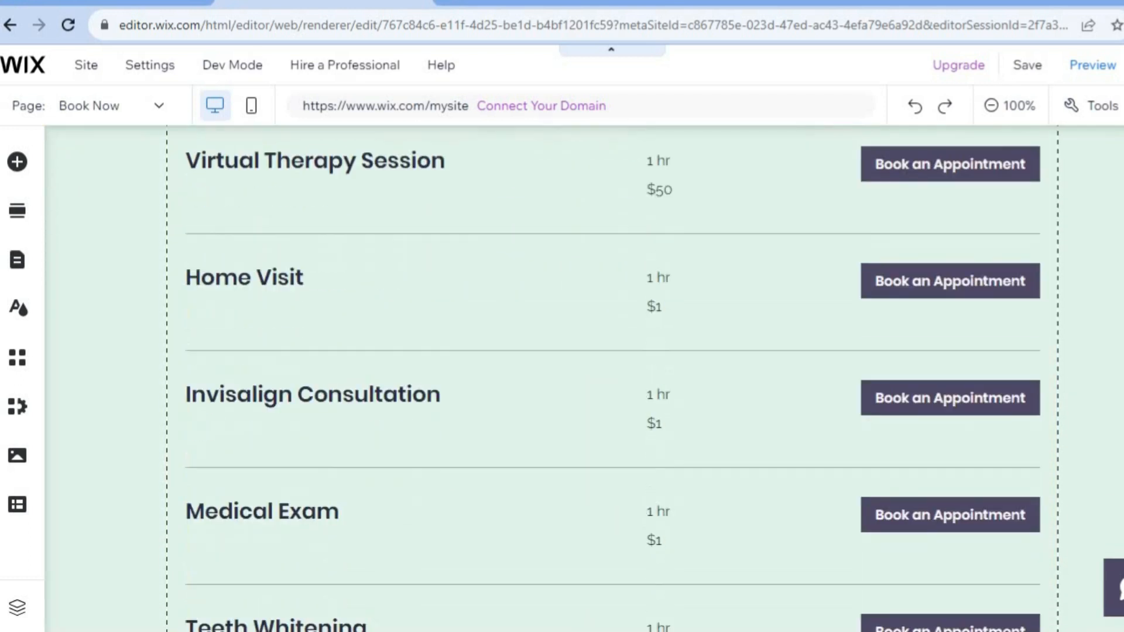
pyautogui.scroll(-10, 585, 374)
pyautogui.scroll(5, 585, 375)
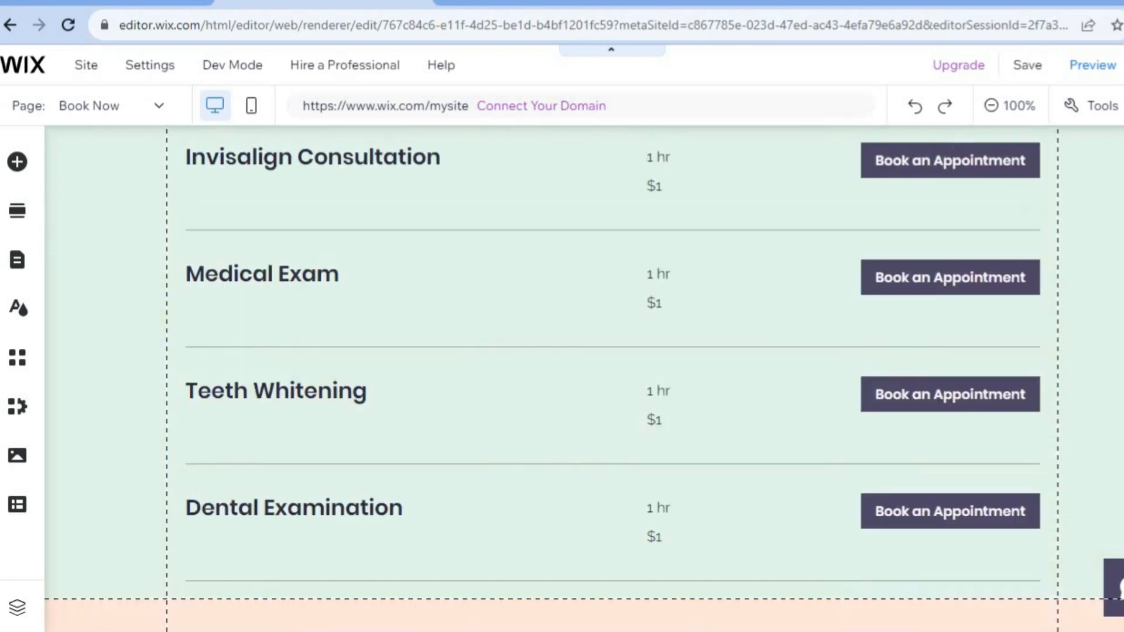
pyautogui.scroll(-8, 585, 374)
pyautogui.scroll(15, 586, 375)
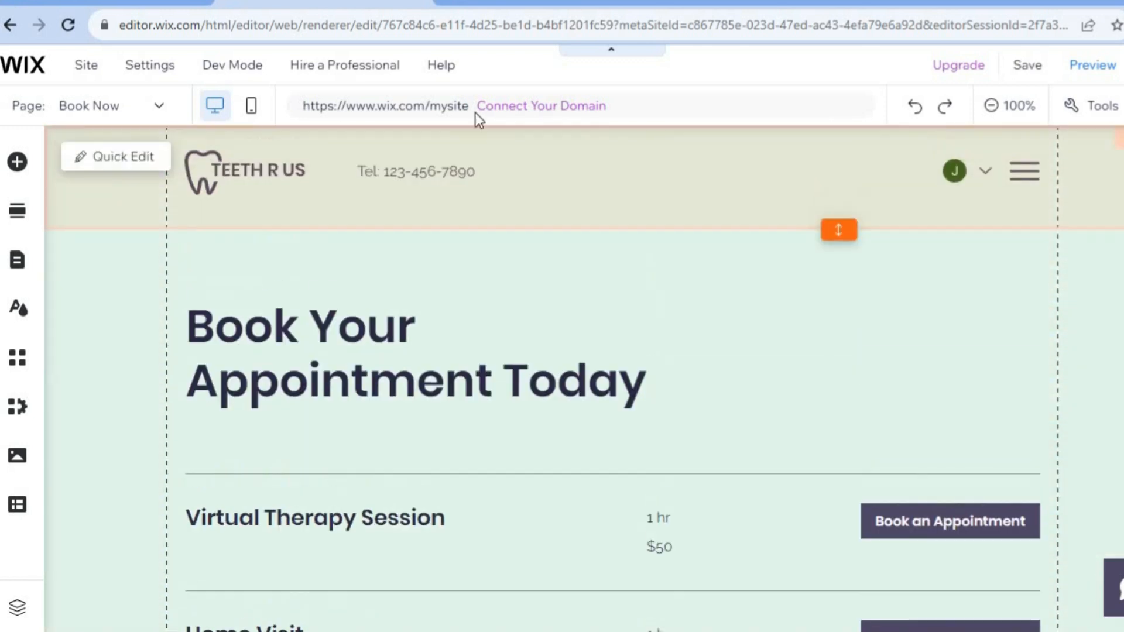
# - Switch to the About page and scroll through its sections
pyautogui.moveTo(86, 65)
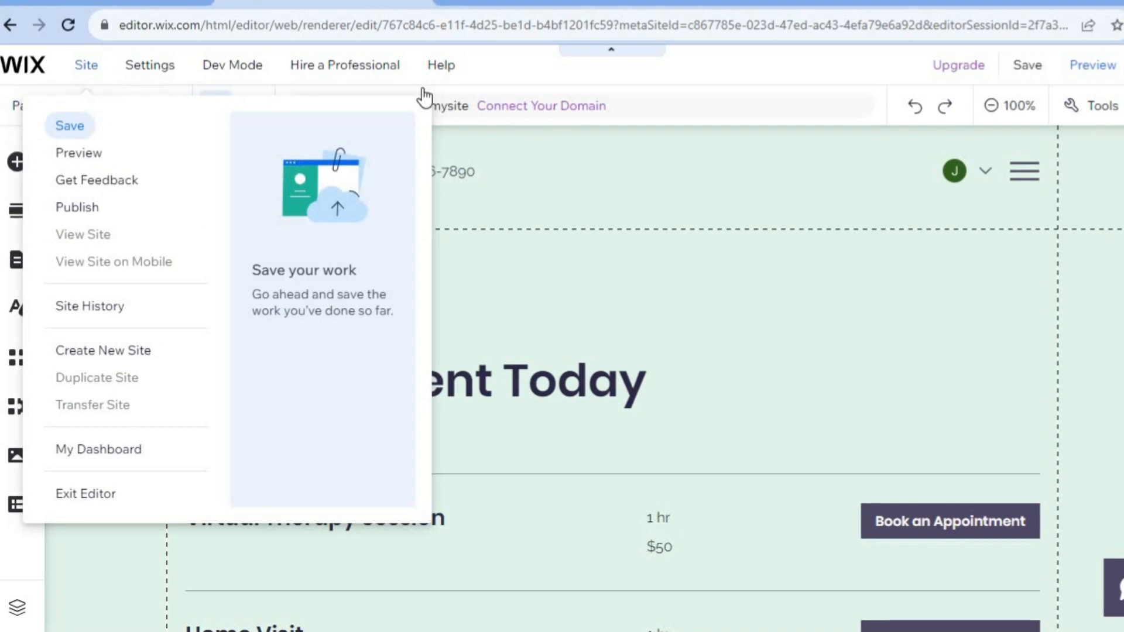
pyautogui.moveTo(148, 67)
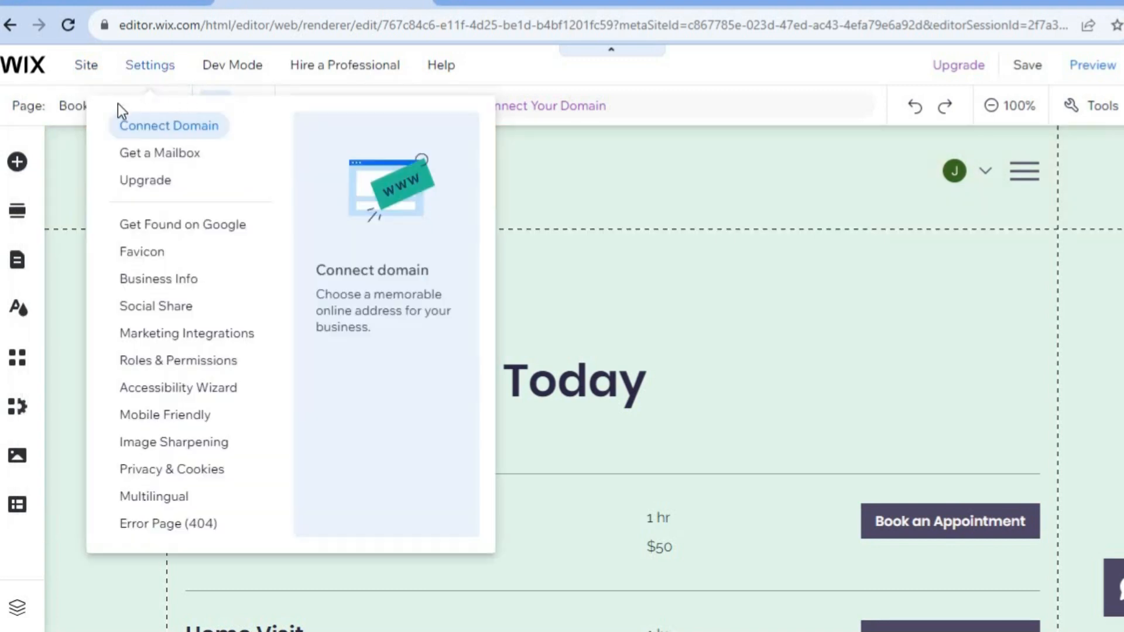
pyautogui.click(76, 105)
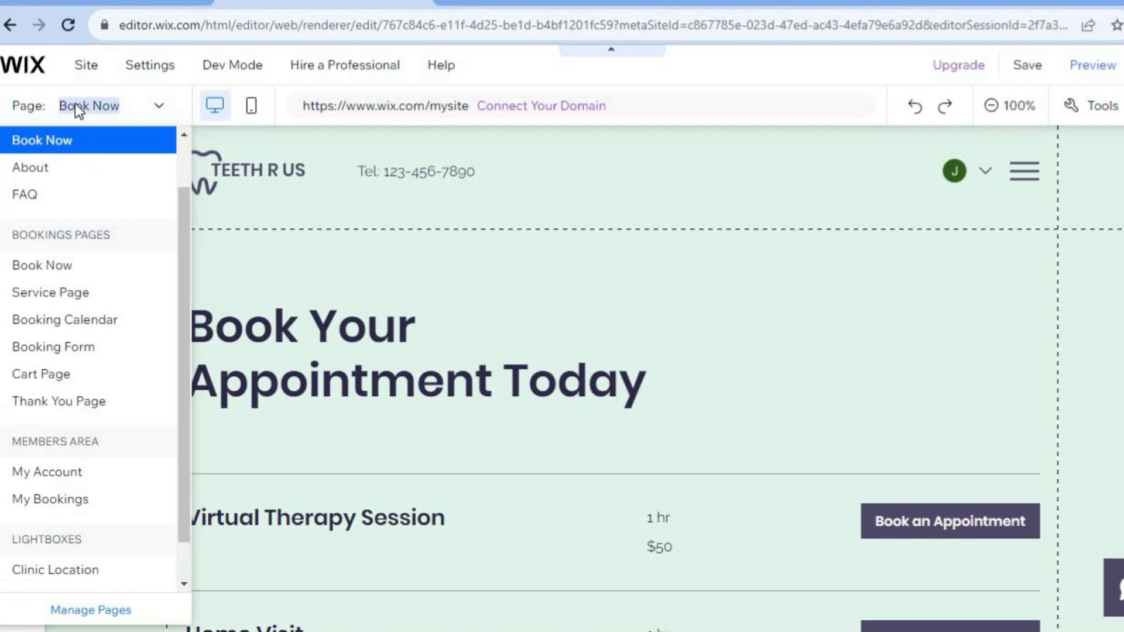
pyautogui.click(102, 176)
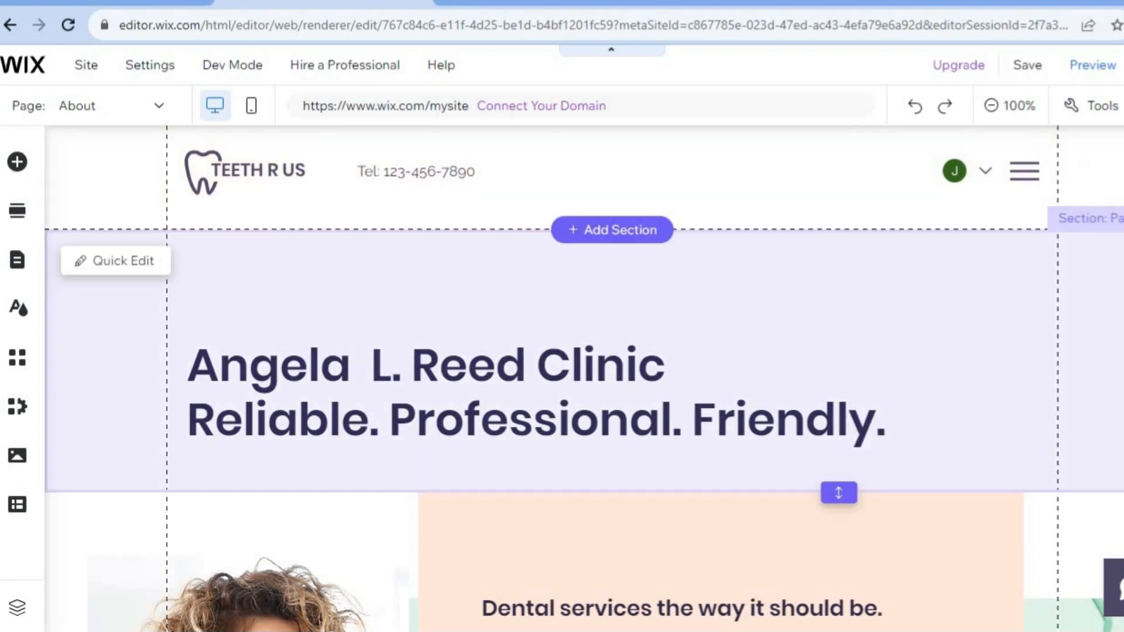
pyautogui.scroll(-8, 583, 378)
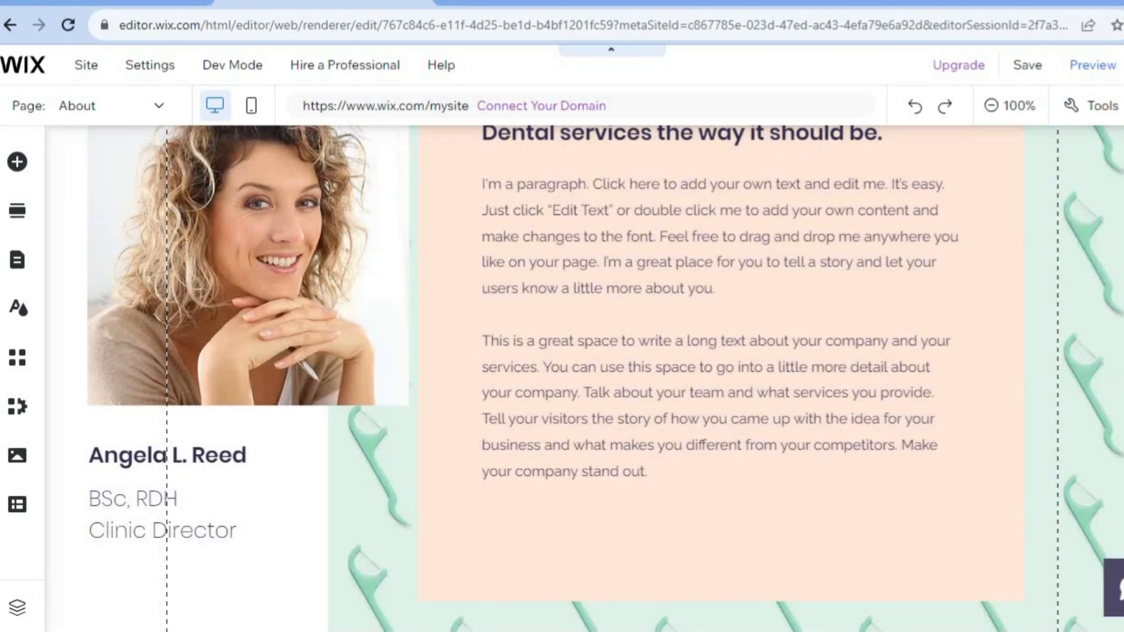
pyautogui.scroll(-13, 583, 378)
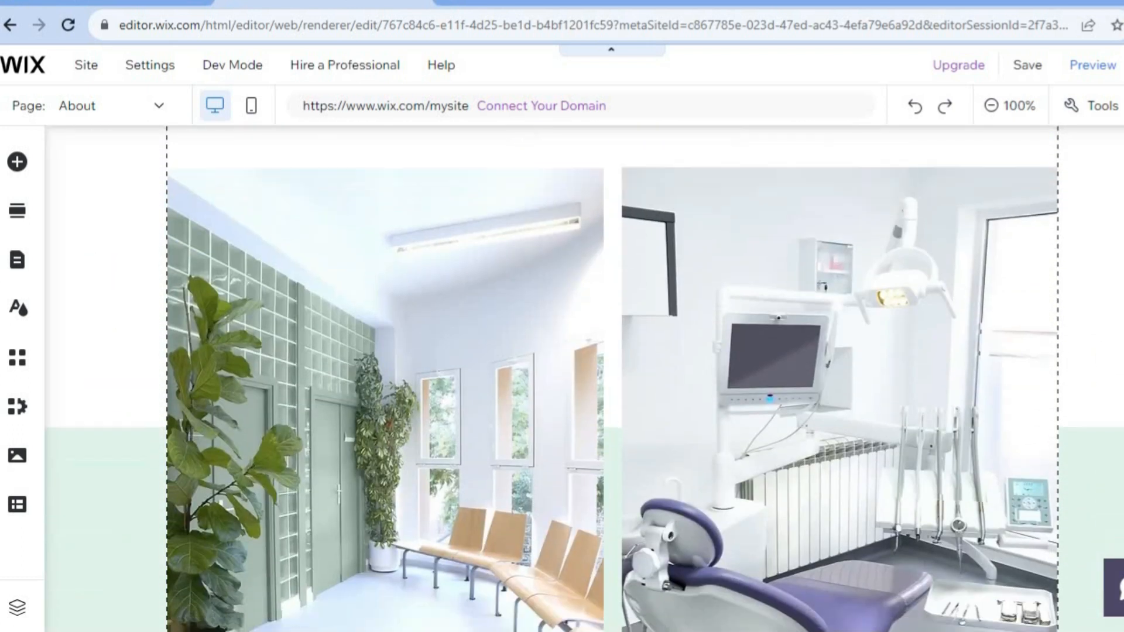
pyautogui.scroll(-9, 583, 378)
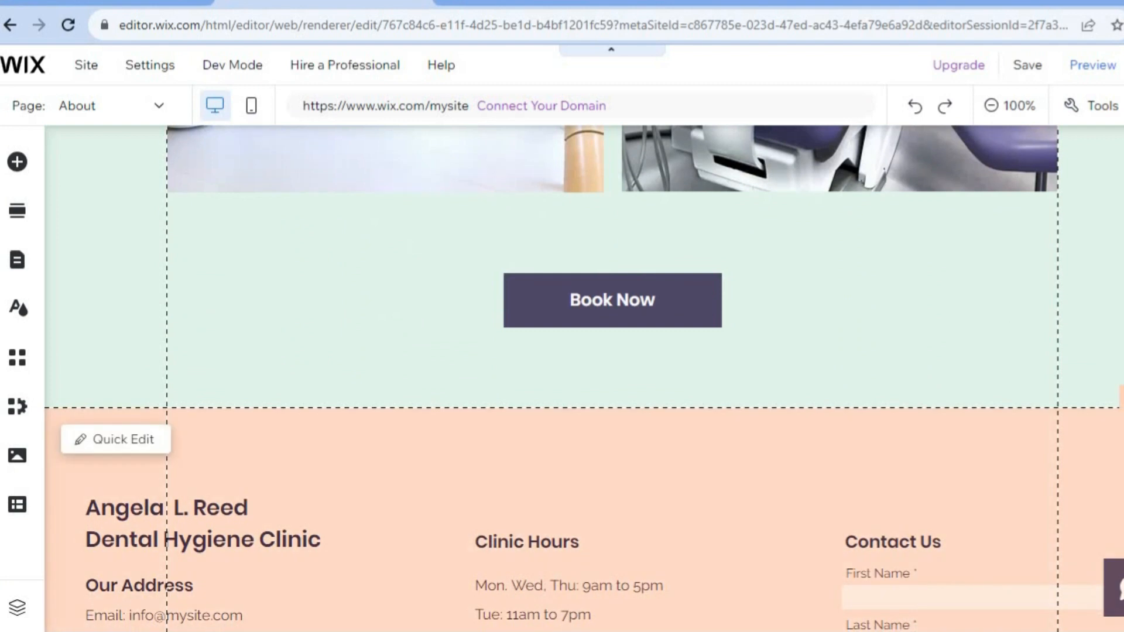
pyautogui.scroll(20, 584, 378)
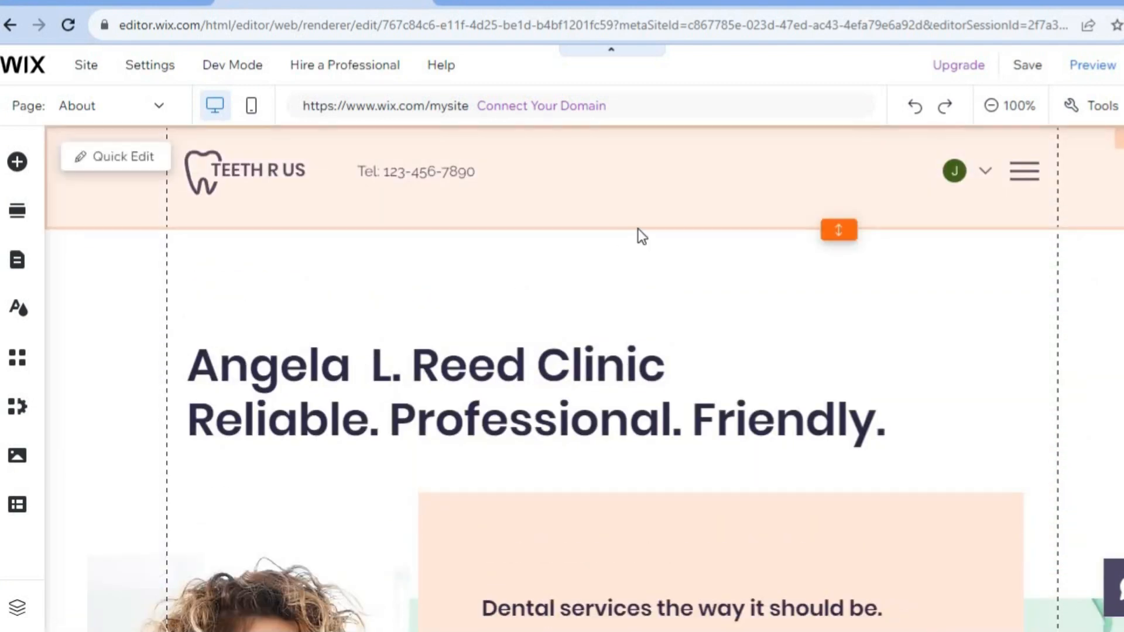
pyautogui.scroll(-3, 543, 269)
pyautogui.scroll(3, 543, 270)
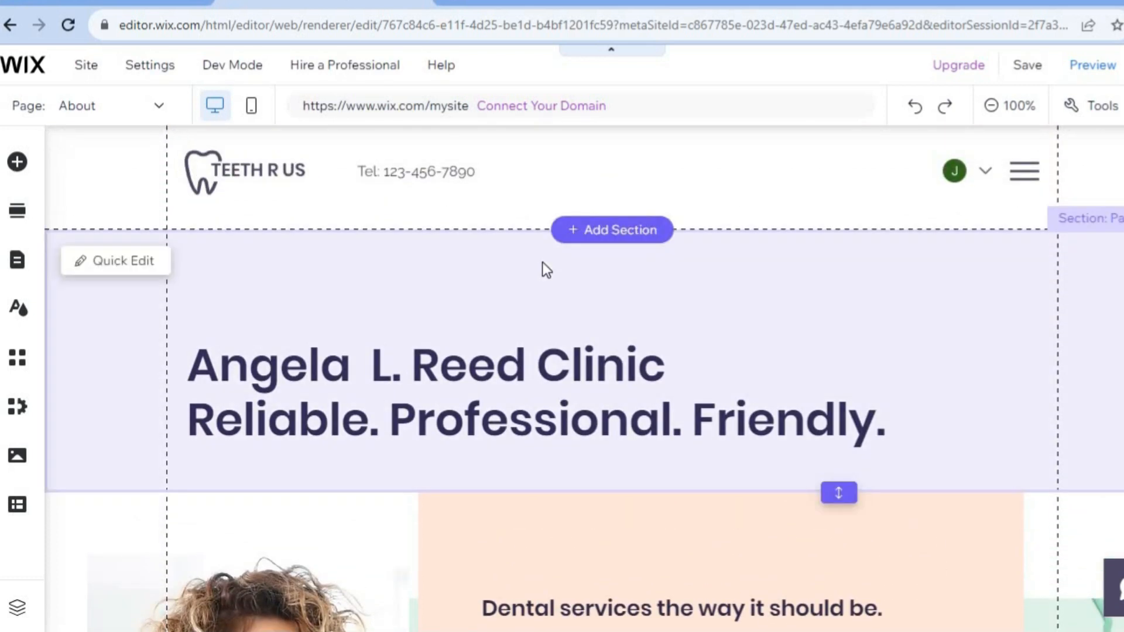
# - Add a Contact Us section with address, contact details, opening hours and a map at the top of the About page
pyautogui.click(605, 230)
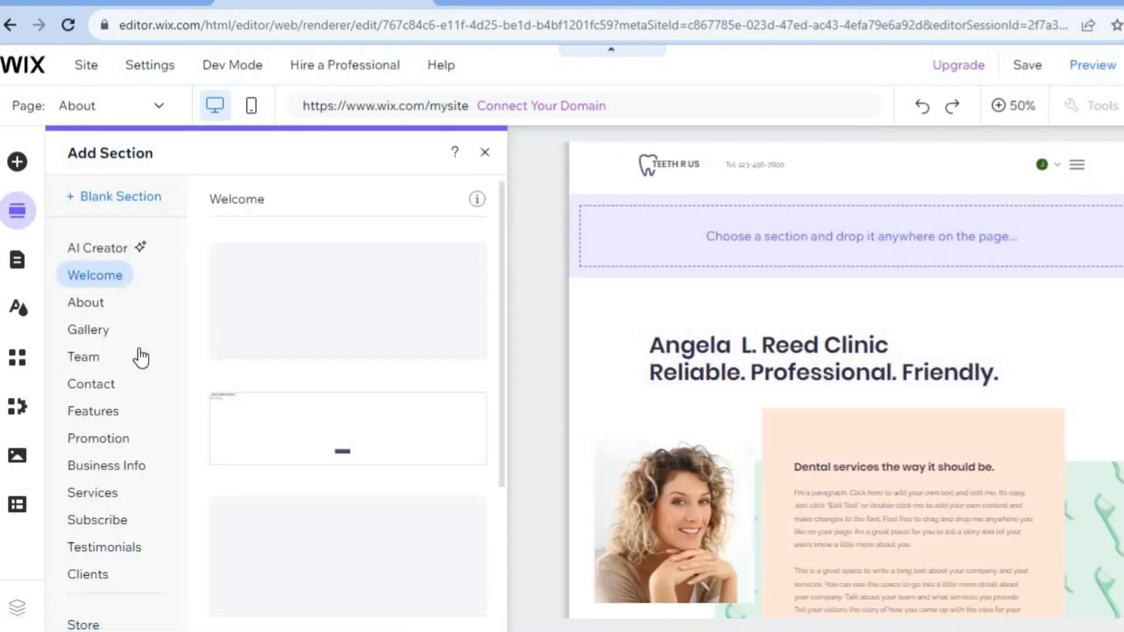
pyautogui.click(92, 385)
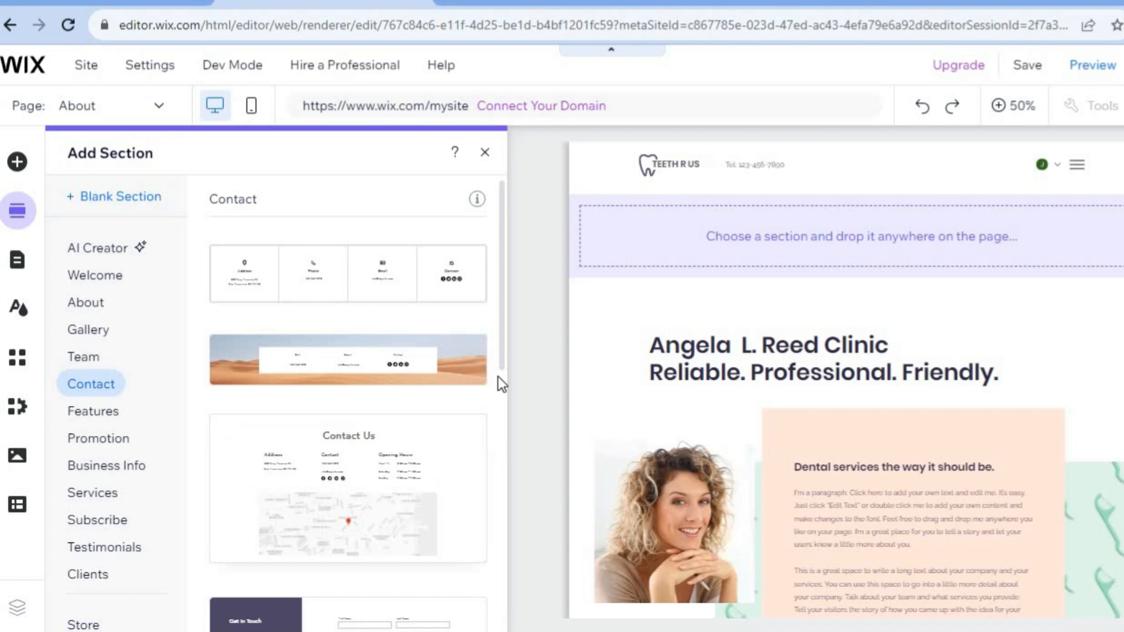
pyautogui.moveTo(500, 341); pyautogui.dragTo(487, 489)
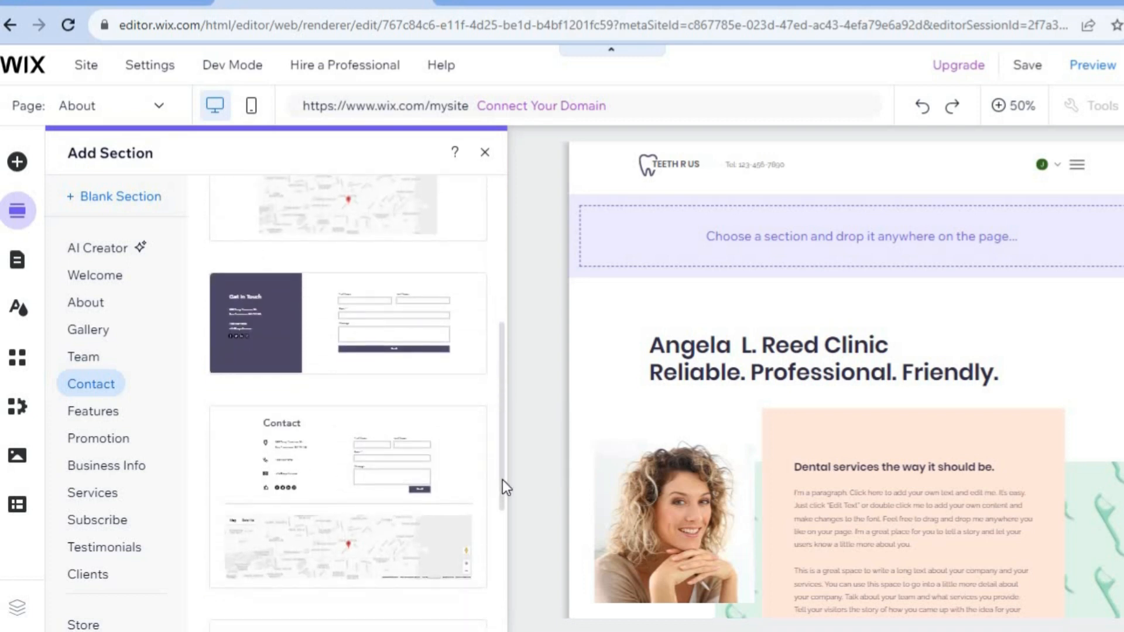
pyautogui.moveTo(503, 518); pyautogui.dragTo(515, 382)
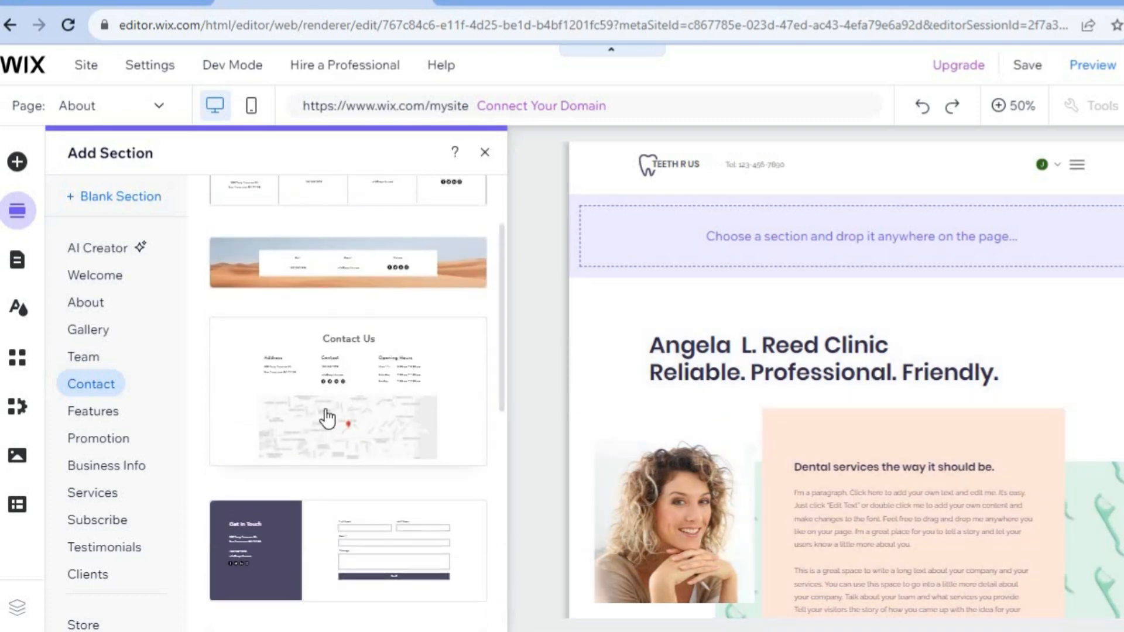
pyautogui.click(346, 426)
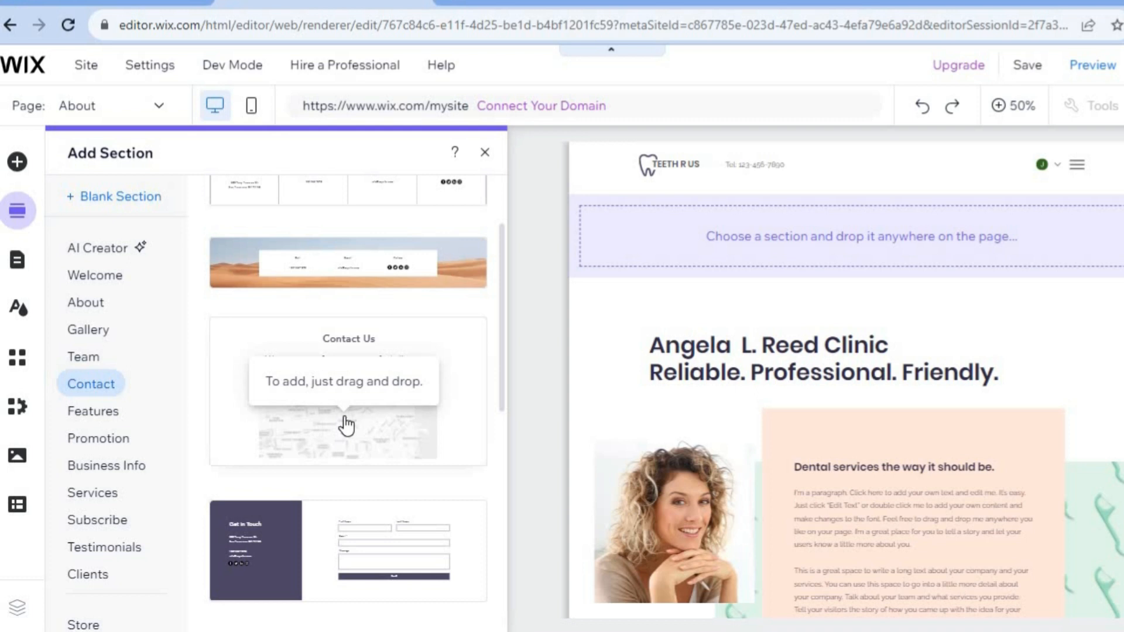
pyautogui.moveTo(349, 419); pyautogui.dragTo(731, 244)
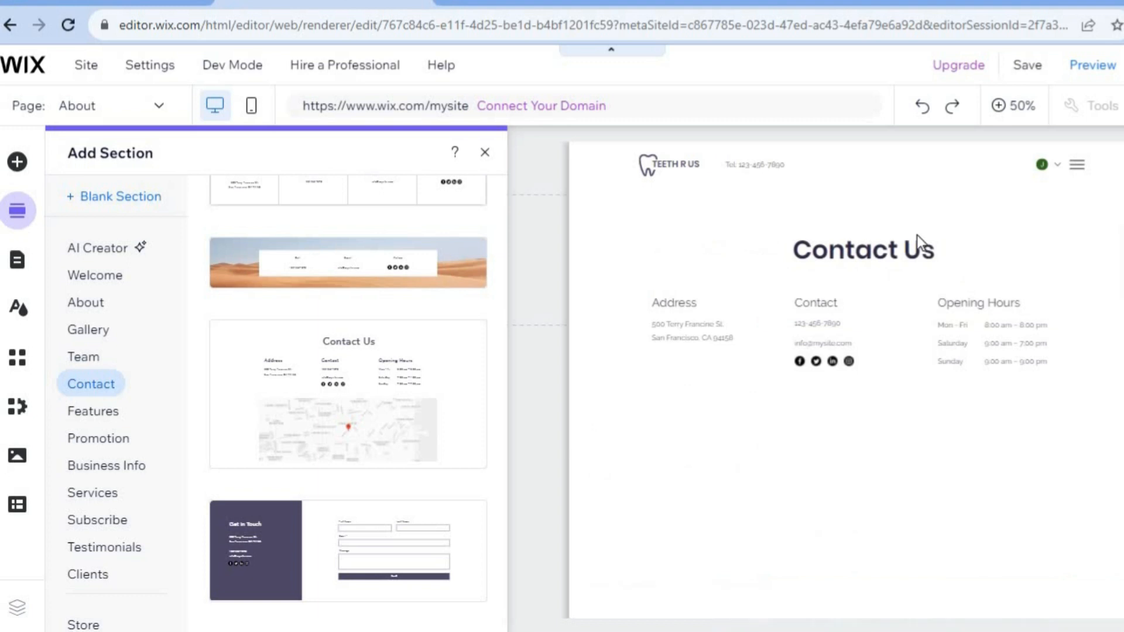
pyautogui.click(625, 234)
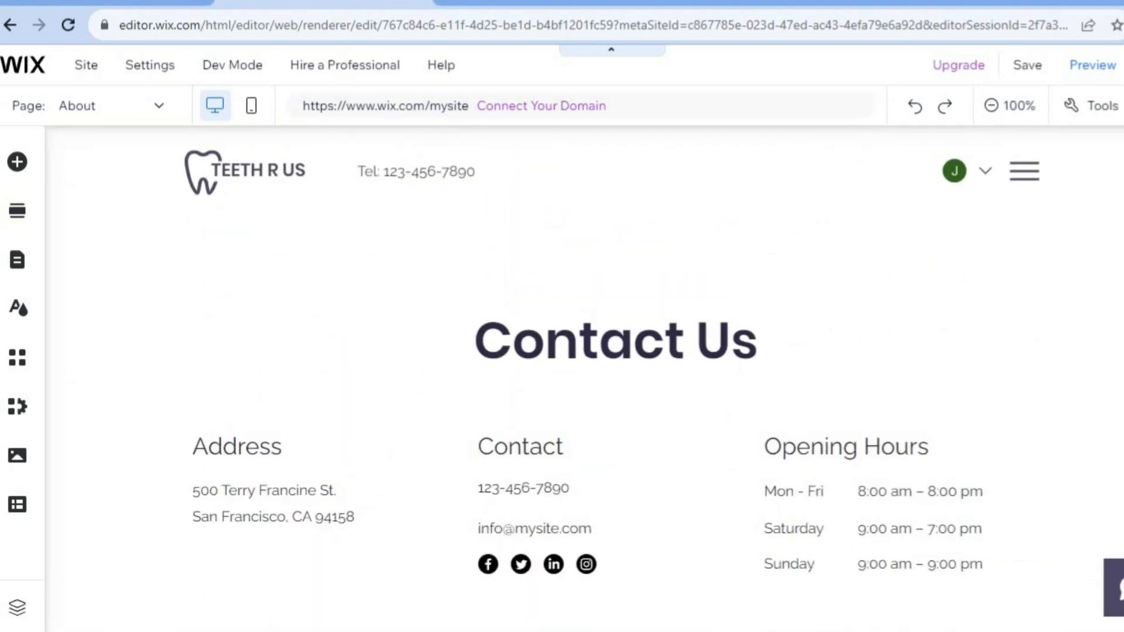
# - Open the map's Manage Locations settings and close them
pyautogui.scroll(-7, 672, 354)
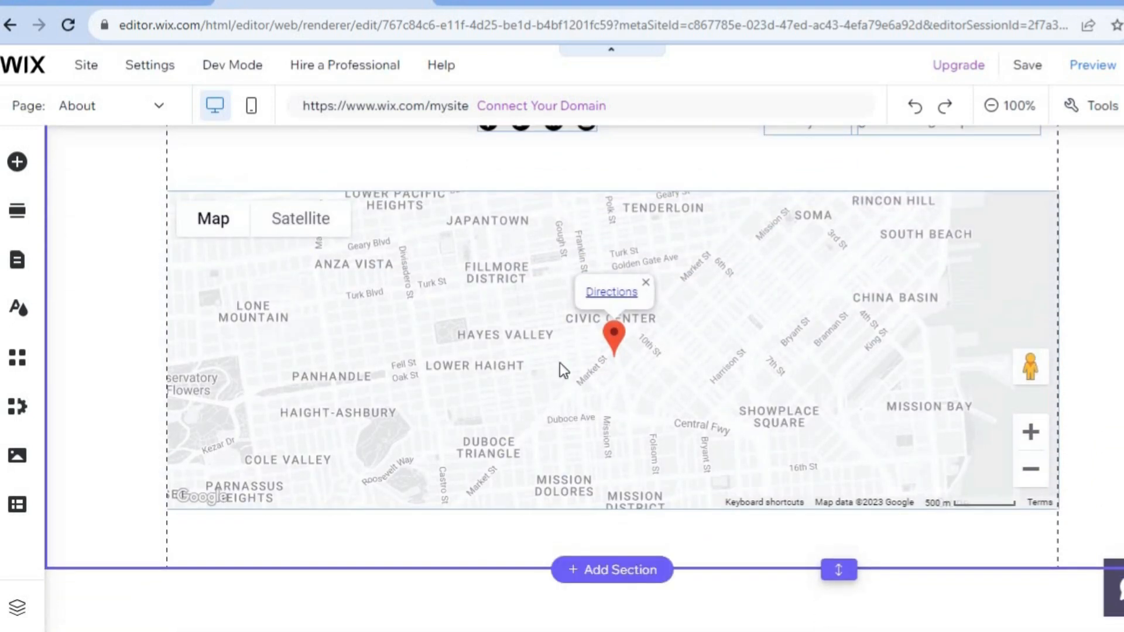
pyautogui.scroll(3, 504, 373)
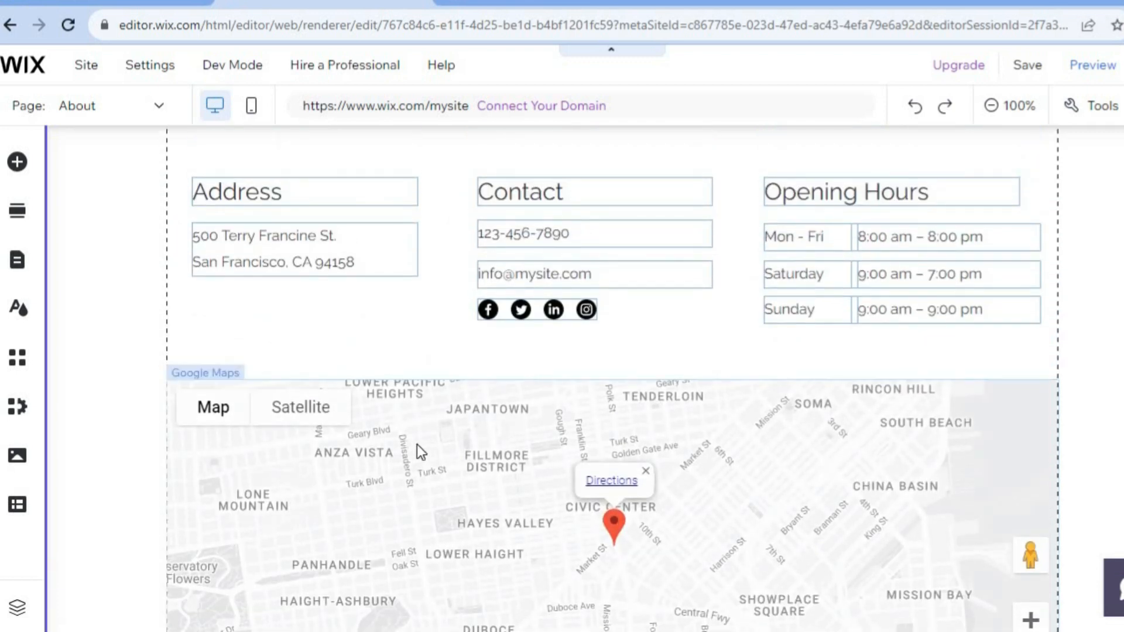
pyautogui.click(409, 446)
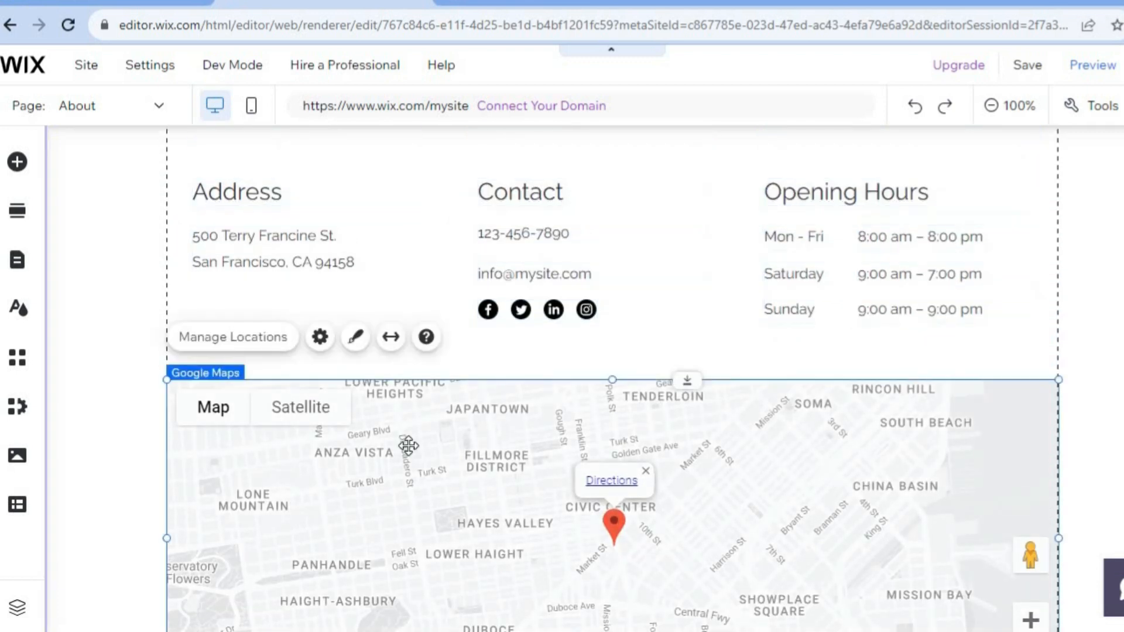
pyautogui.click(218, 345)
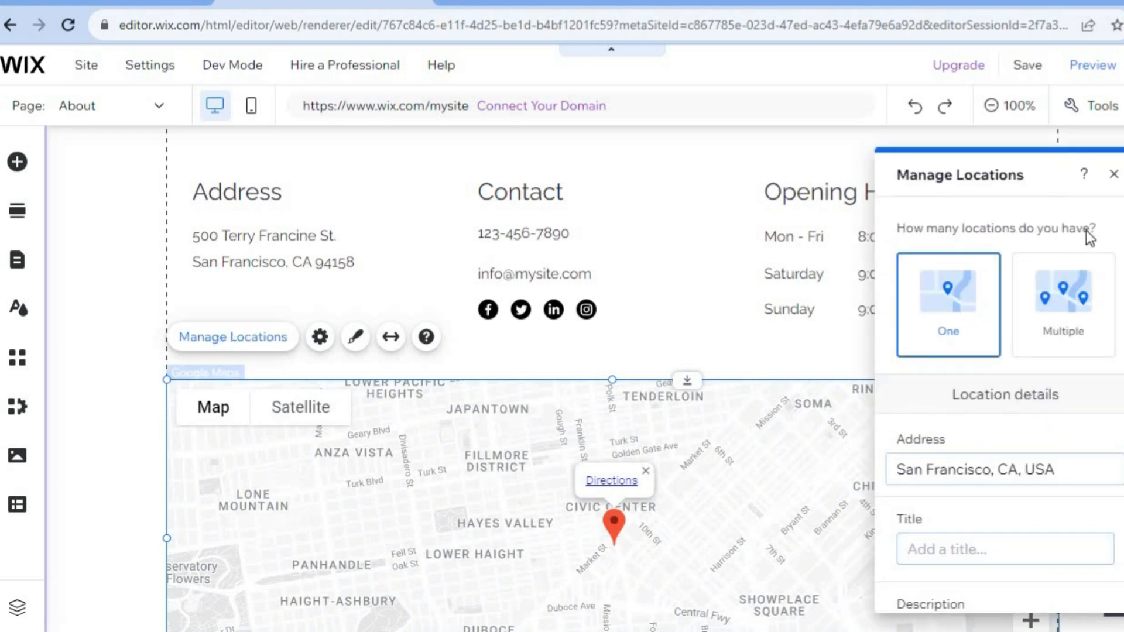
pyautogui.click(1112, 175)
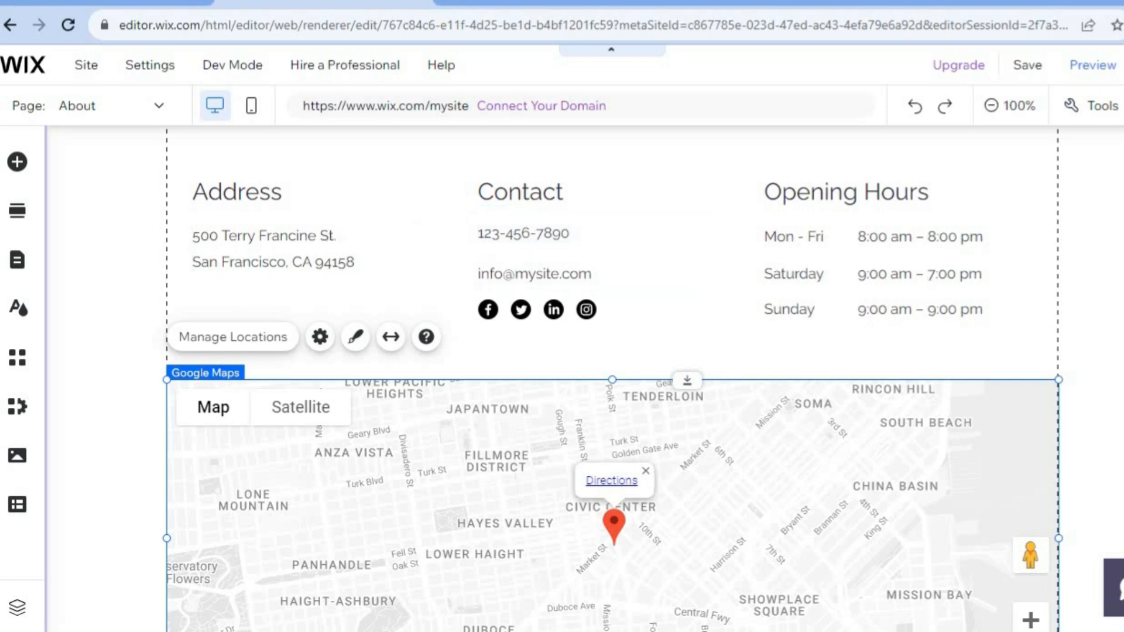
# - Save the site with a free Wix domain ending in teeth-r-us
pyautogui.scroll(-3, 612, 374)
pyautogui.scroll(15, 612, 374)
pyautogui.scroll(-2, 612, 374)
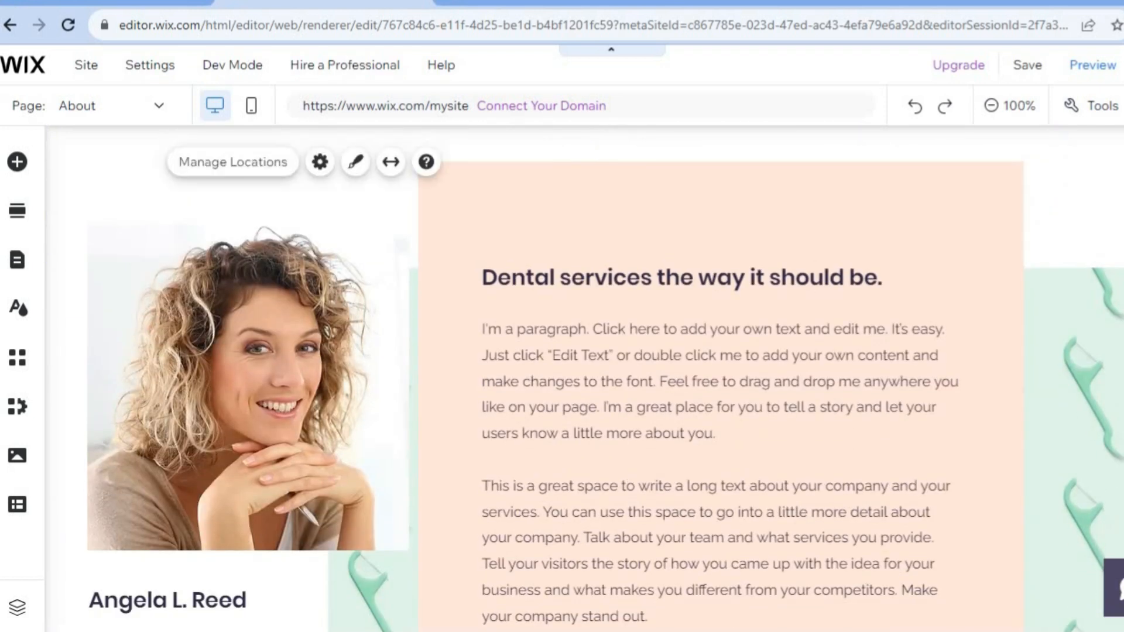
pyautogui.scroll(15, 612, 374)
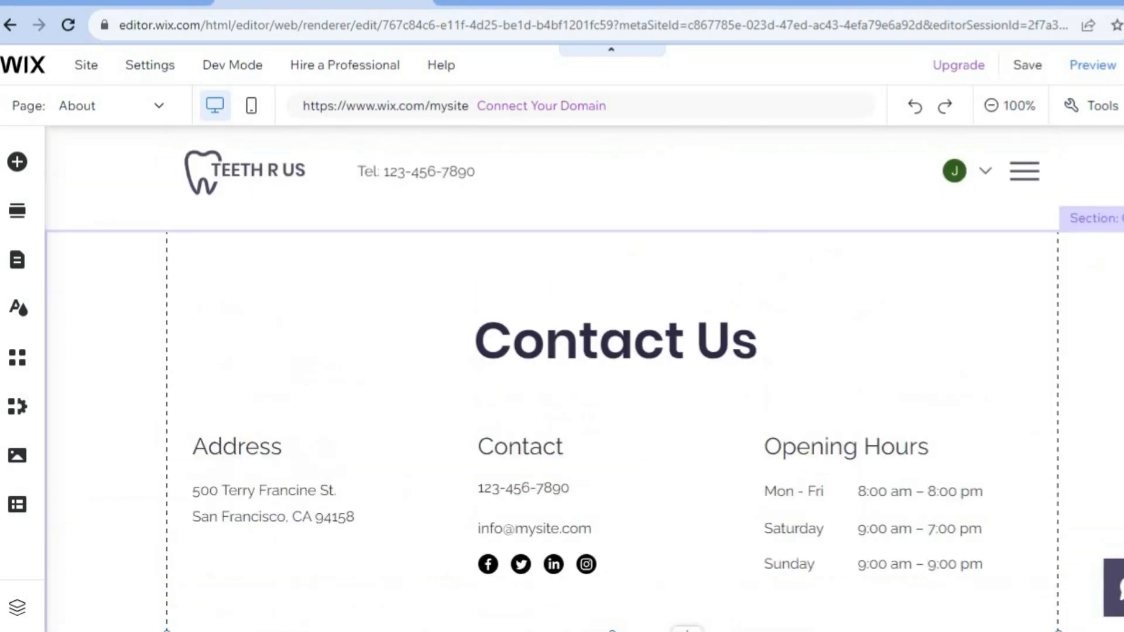
pyautogui.click(1028, 68)
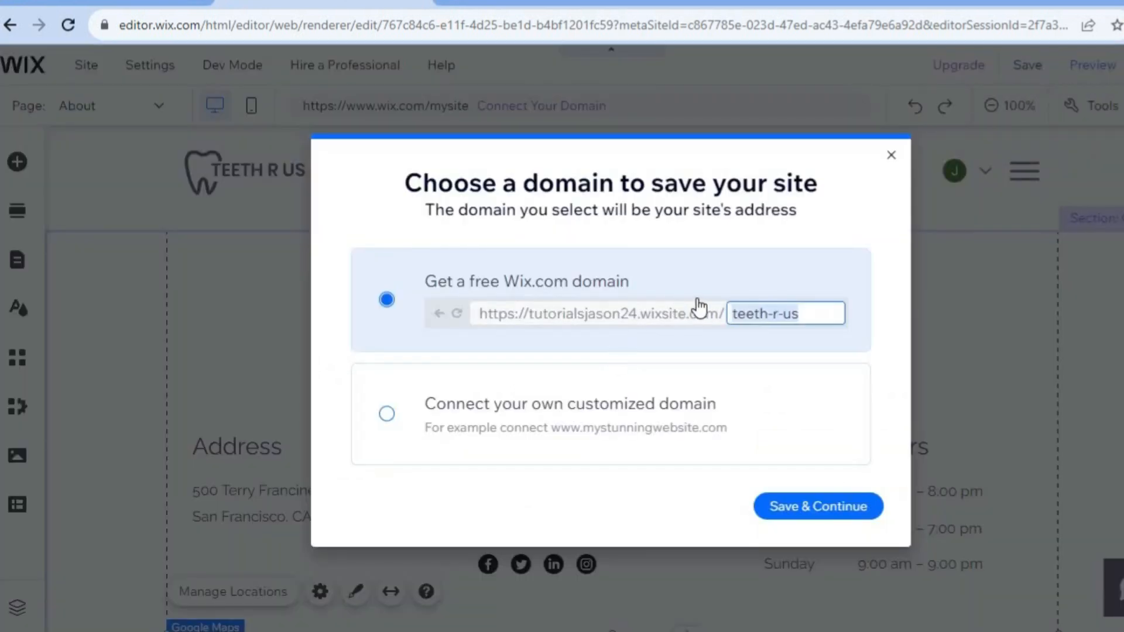
pyautogui.click(815, 514)
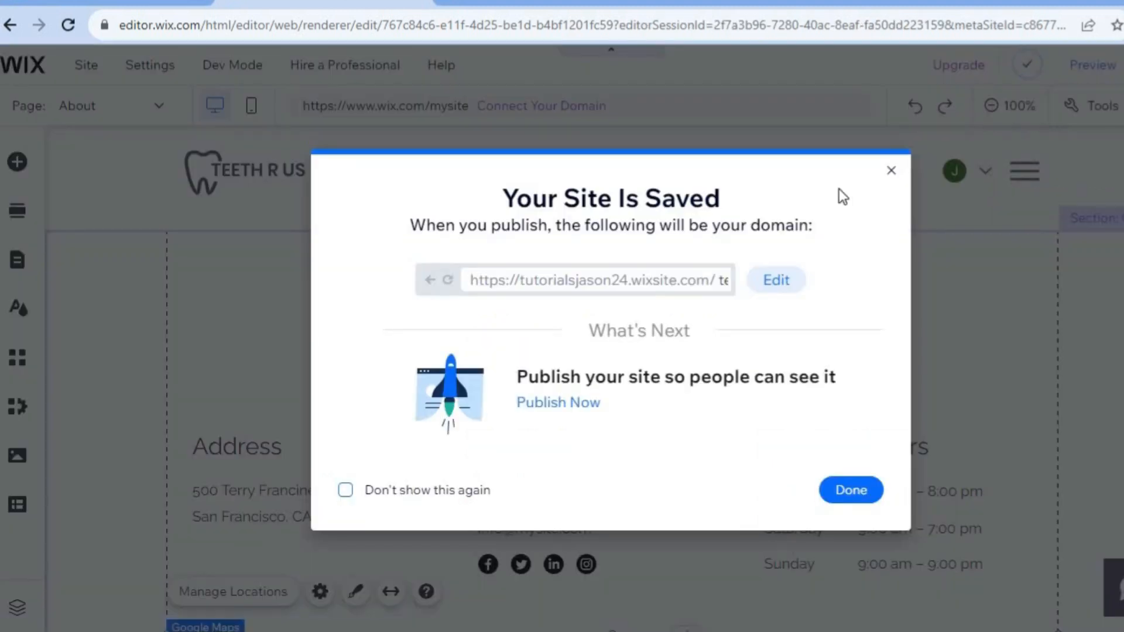
pyautogui.click(850, 486)
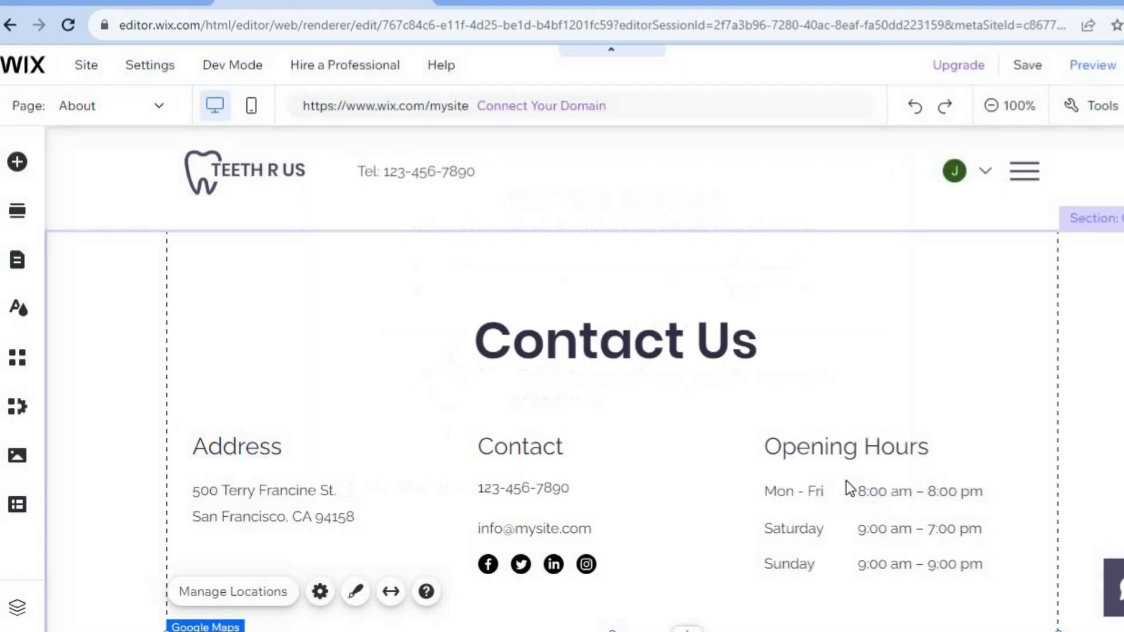
# - Preview the site and go from the About page to the home page
pyautogui.click(1092, 69)
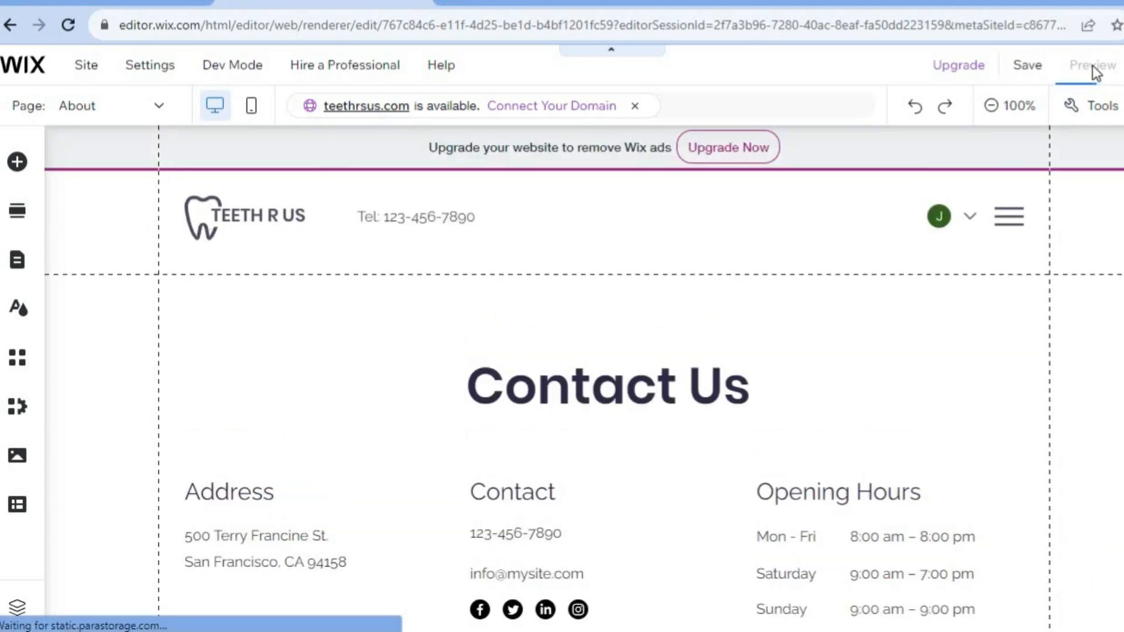
pyautogui.scroll(-8, 562, 352)
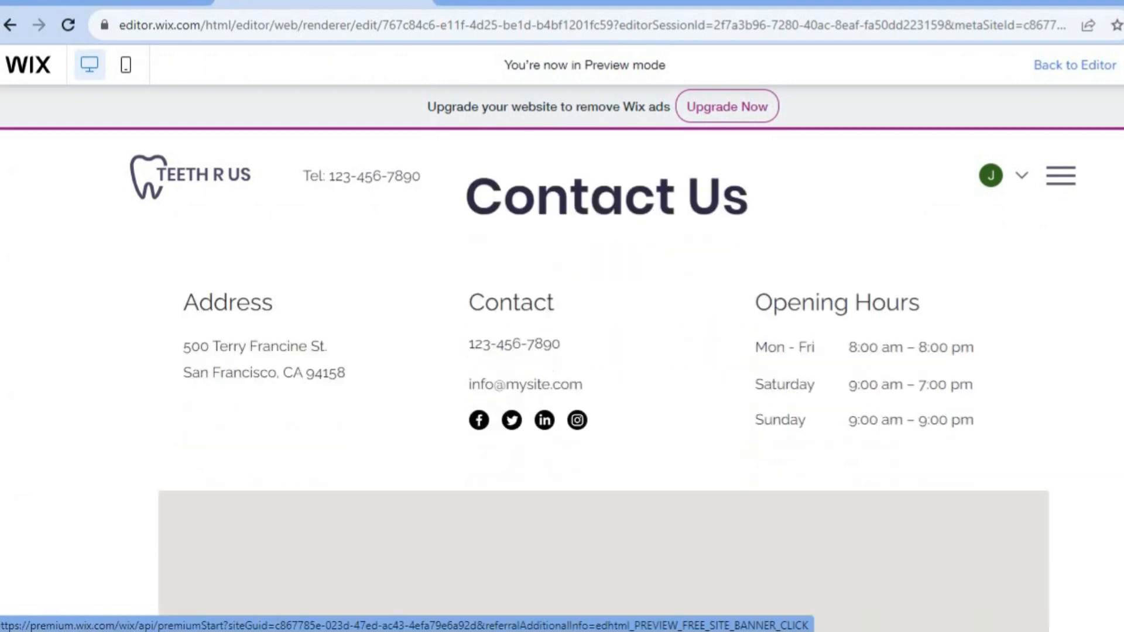
pyautogui.scroll(10, 562, 351)
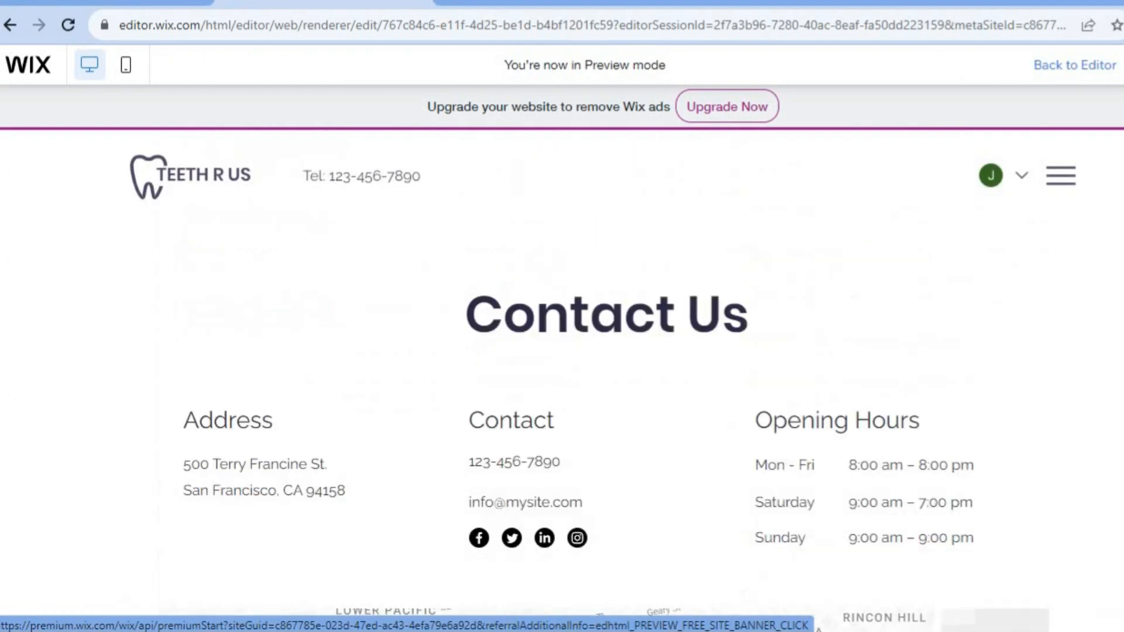
pyautogui.click(229, 180)
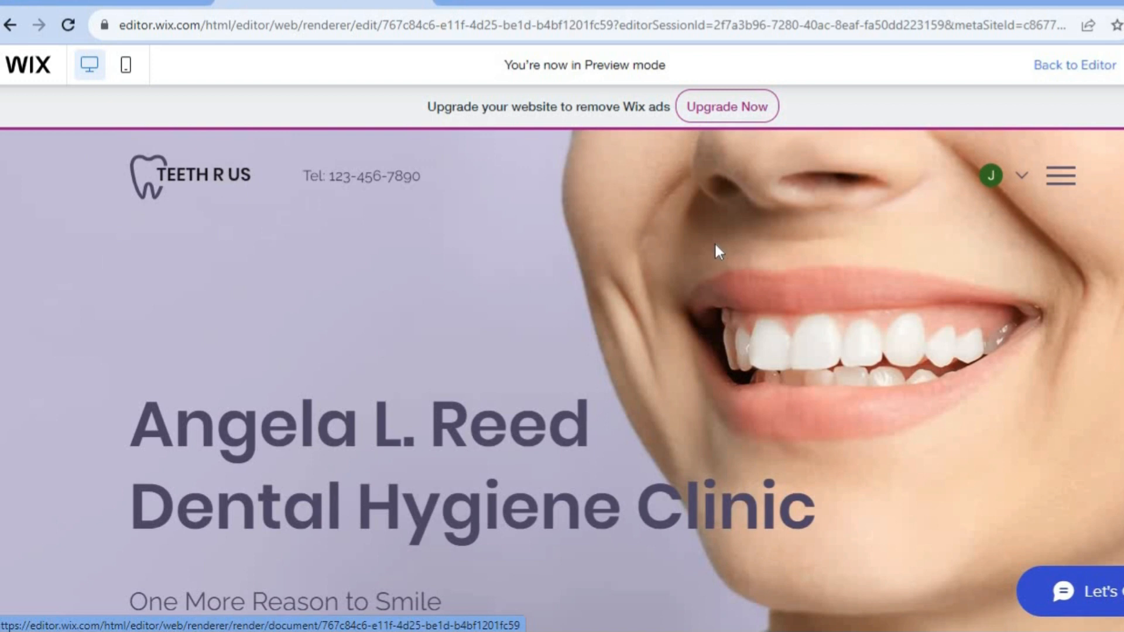
pyautogui.scroll(-10, 562, 381)
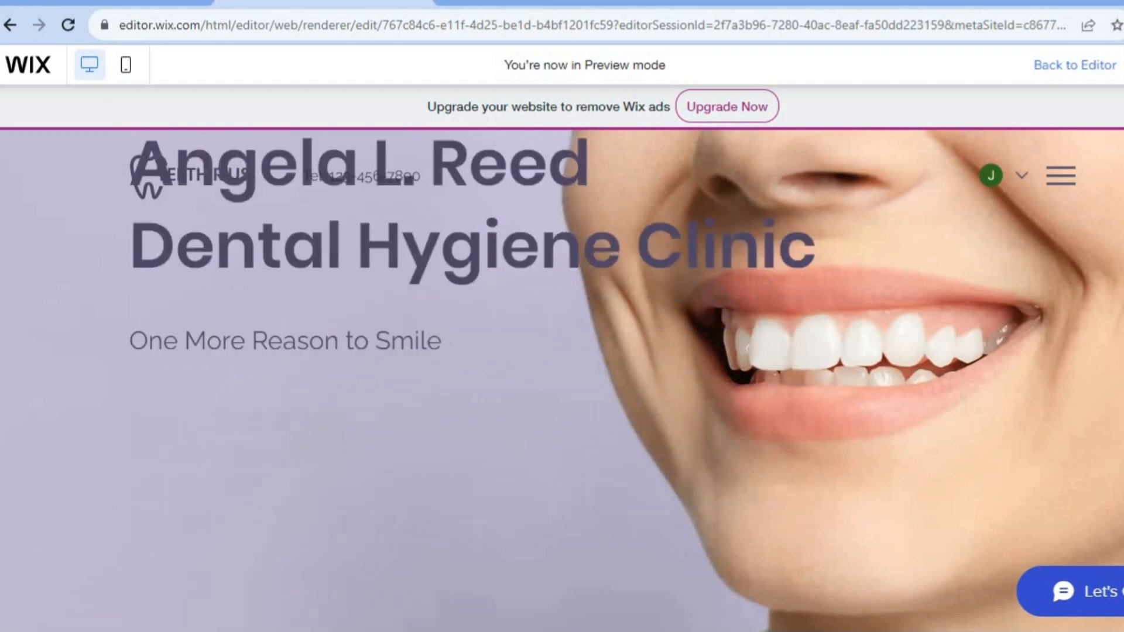
pyautogui.scroll(10, 562, 380)
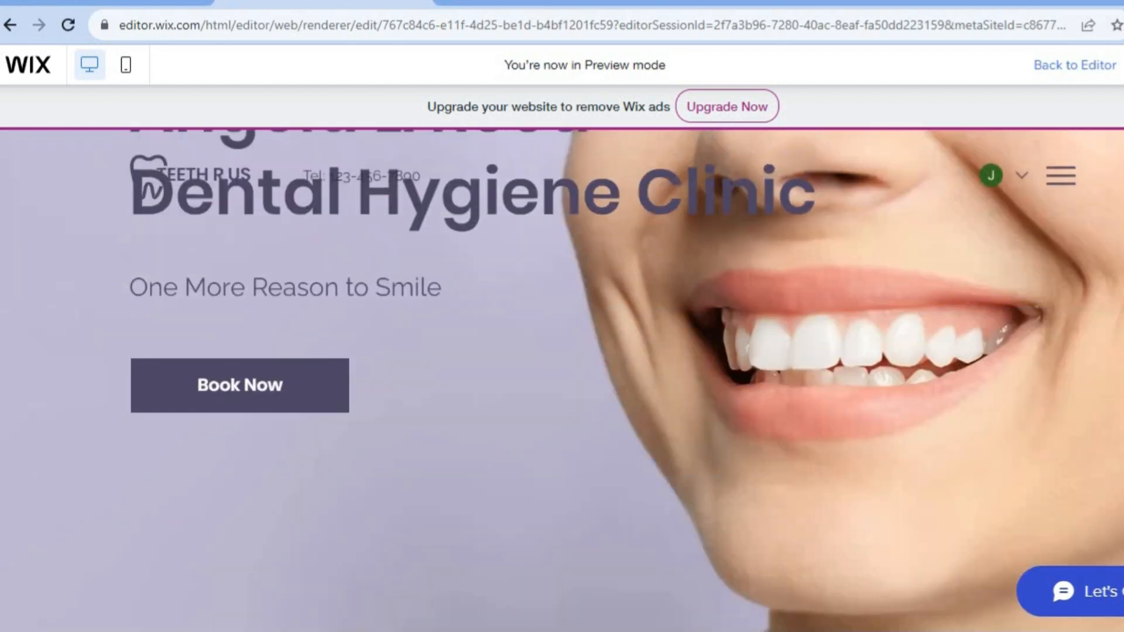